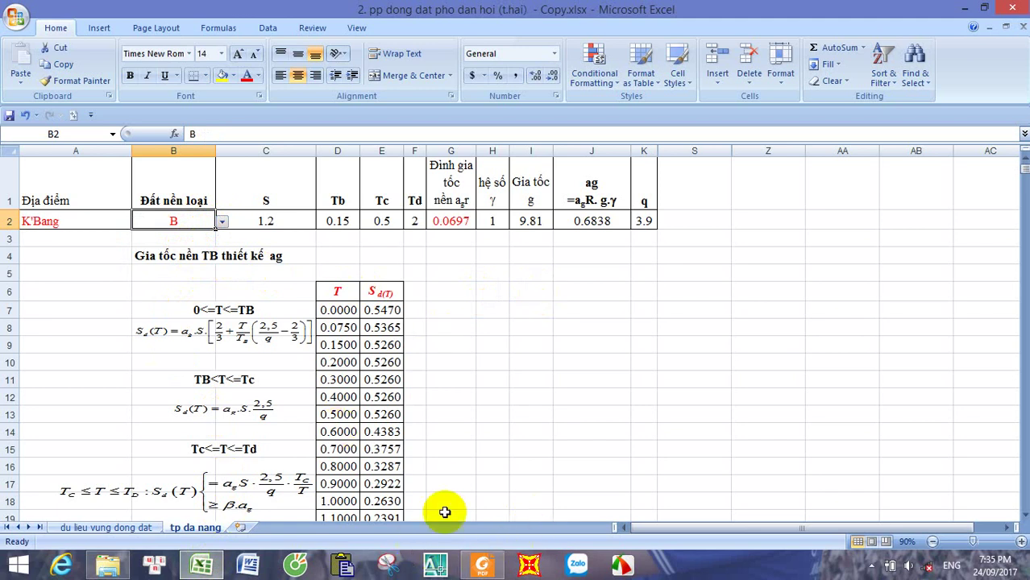
Step: Clear the spreadsheet, PDF and folder windows off the desktop and pin ETABS to the taskbar
left_click(965, 8)
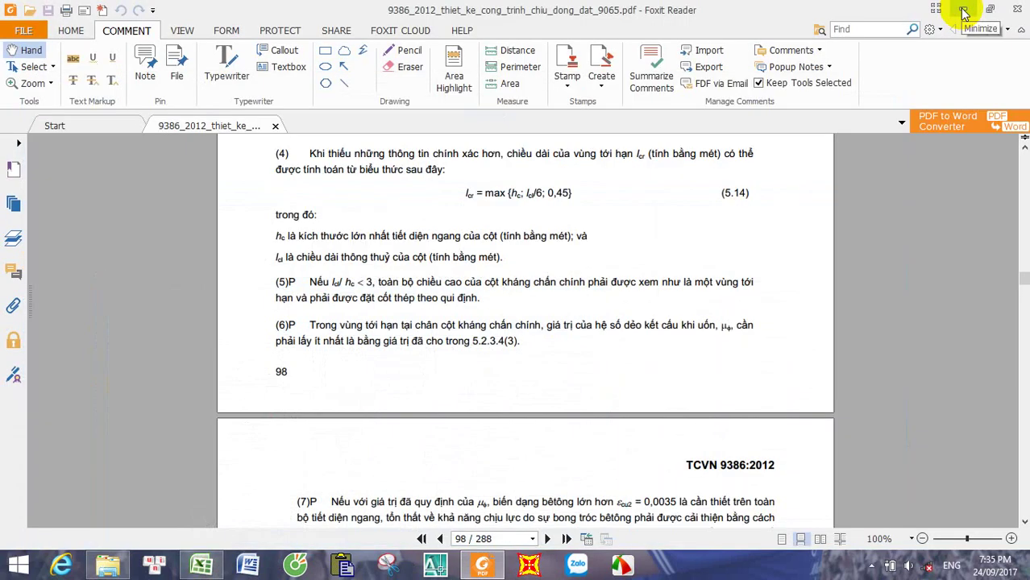
left_click(964, 11)
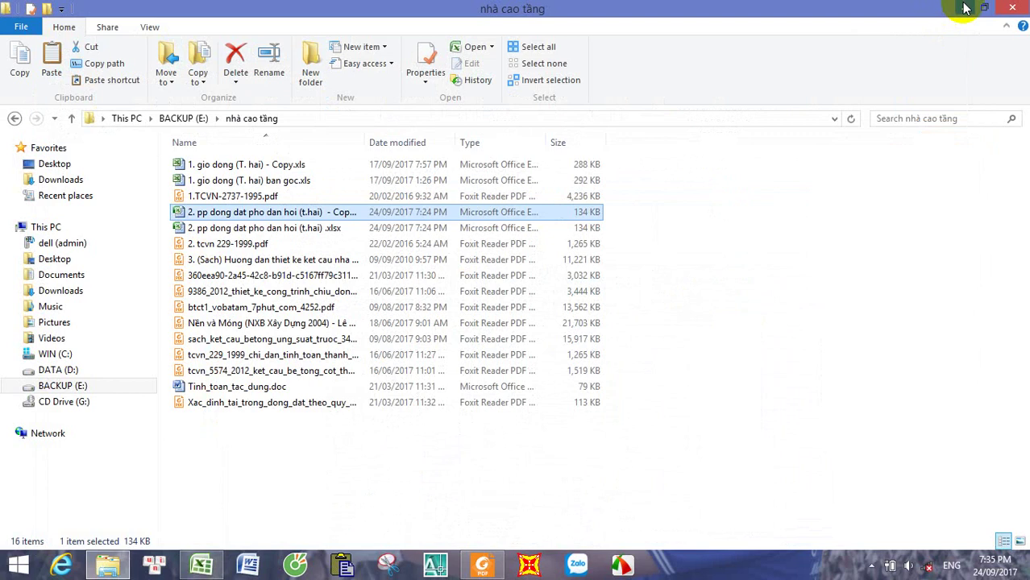
left_click(1019, 8)
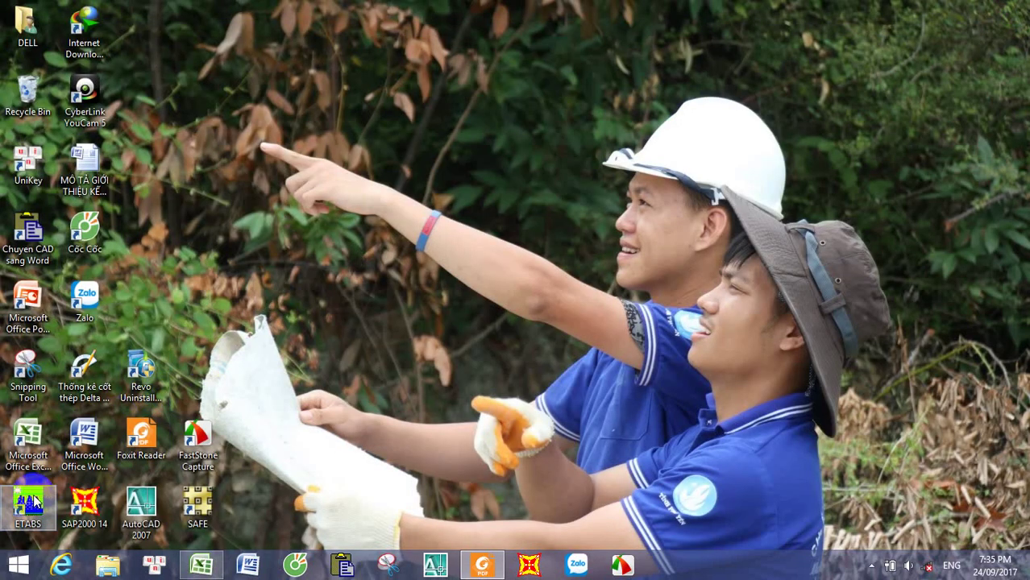
left_click_drag(36, 502, 682, 572)
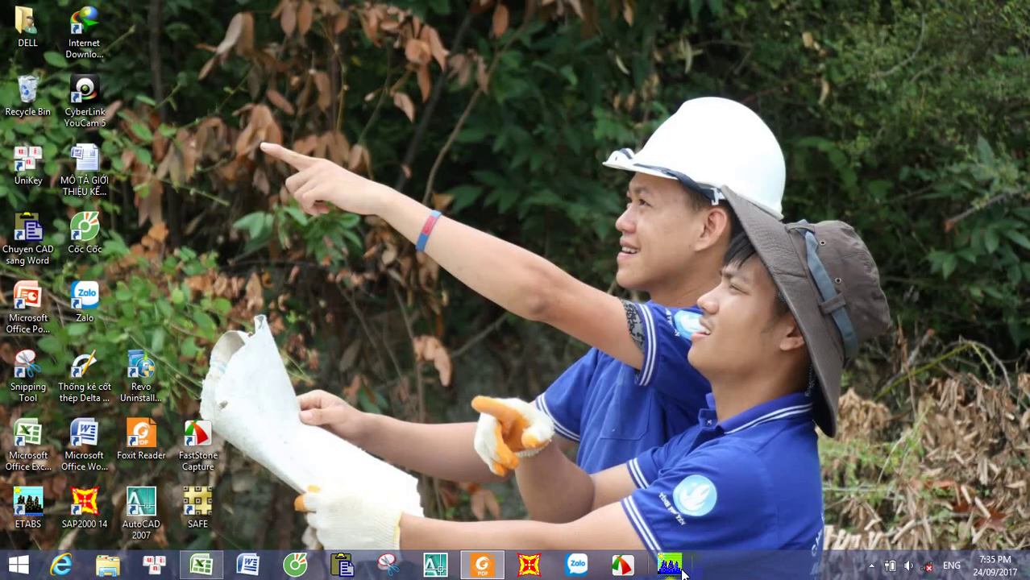
left_click(377, 303)
left_click(448, 423)
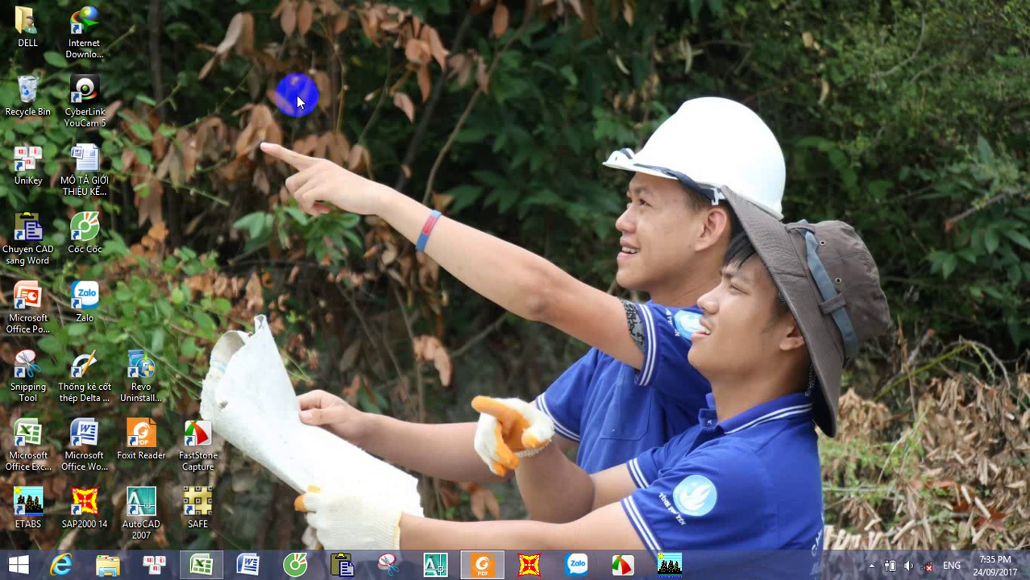
right_click(393, 90)
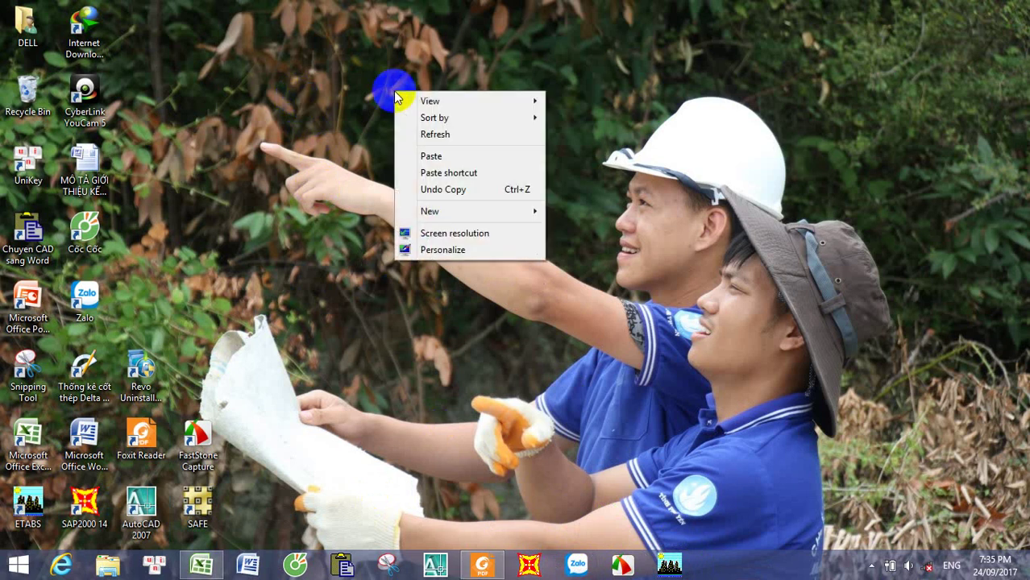
left_click(323, 123)
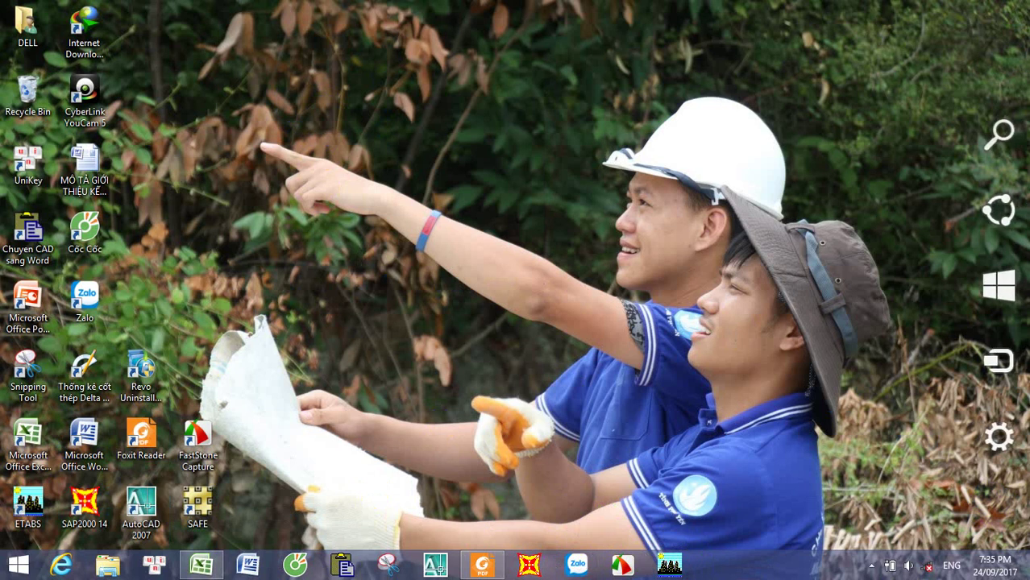
Step: Search Windows for notepad and open a blank Notepad document
mouse_move(998, 367)
left_click(1003, 149)
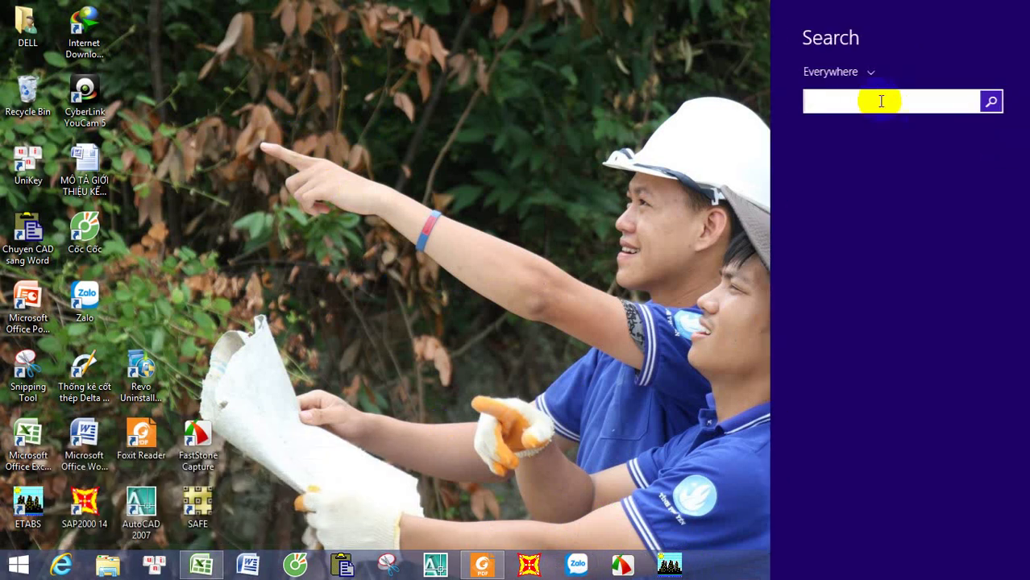
type("no")
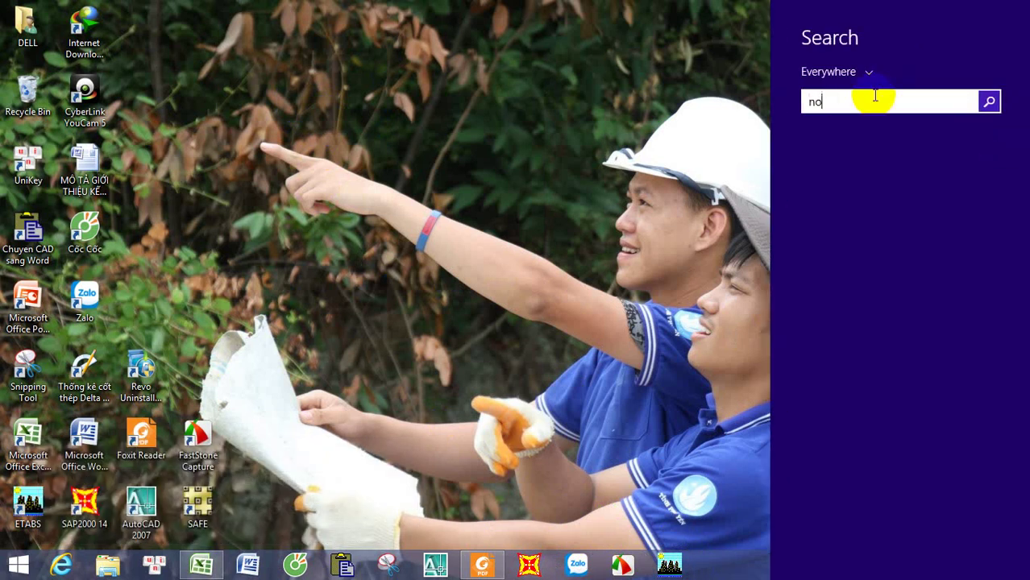
type("tepad")
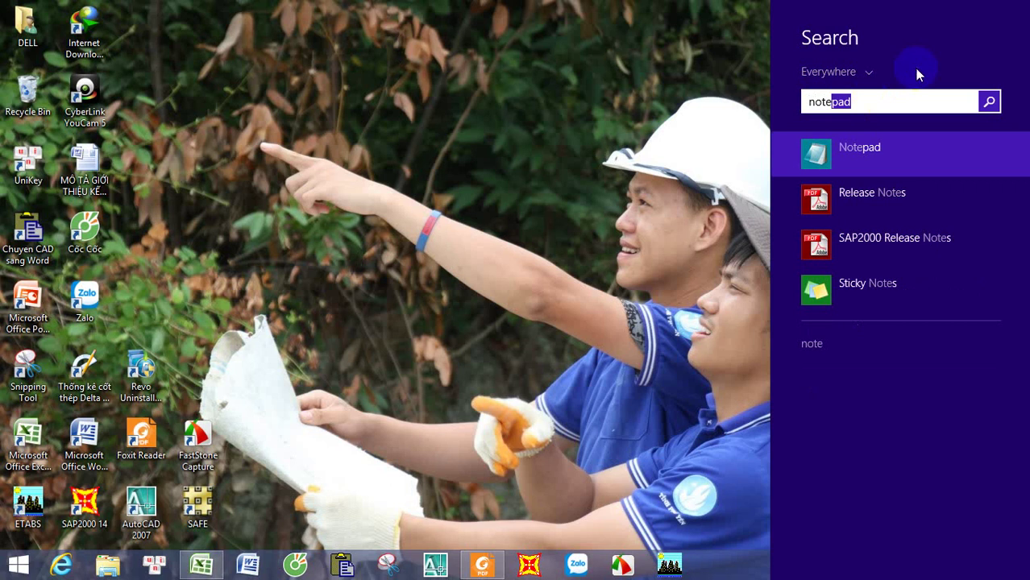
left_click(925, 149)
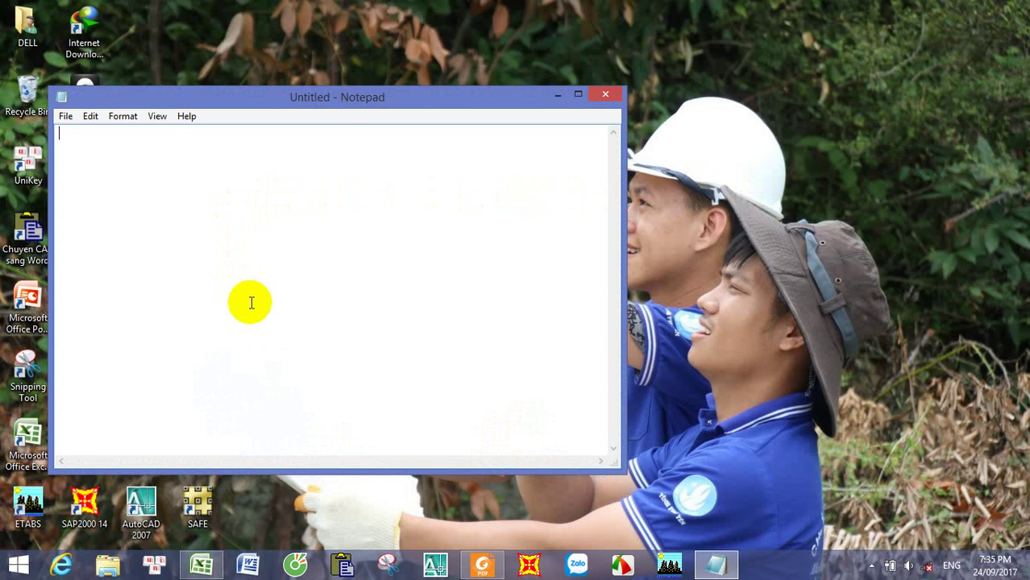
Step: Switch to Excel and copy the T and Sd(T) values in D7:E48 of the tp da nang sheet
left_click(201, 565)
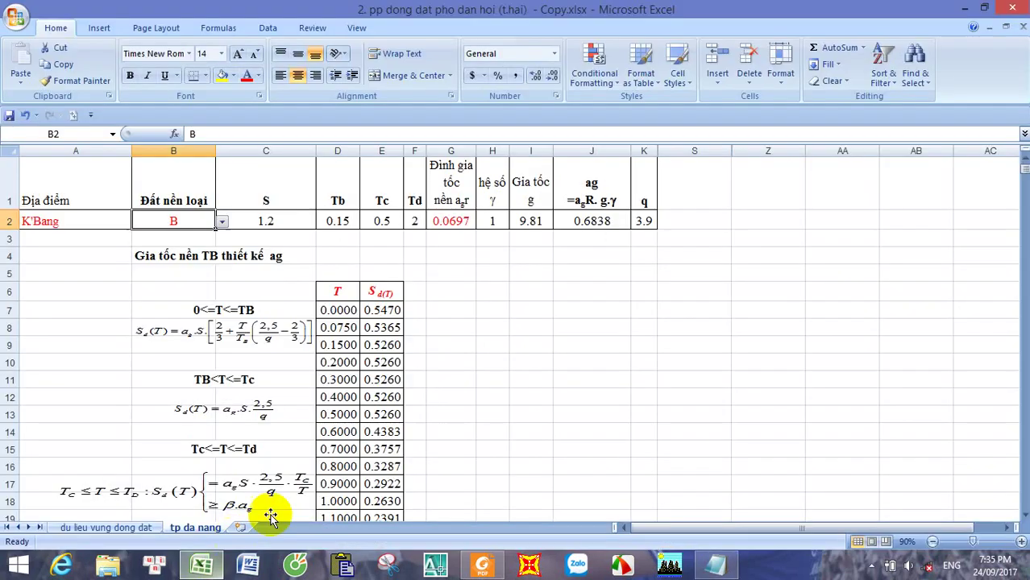
scroll(526, 300, "down", 2)
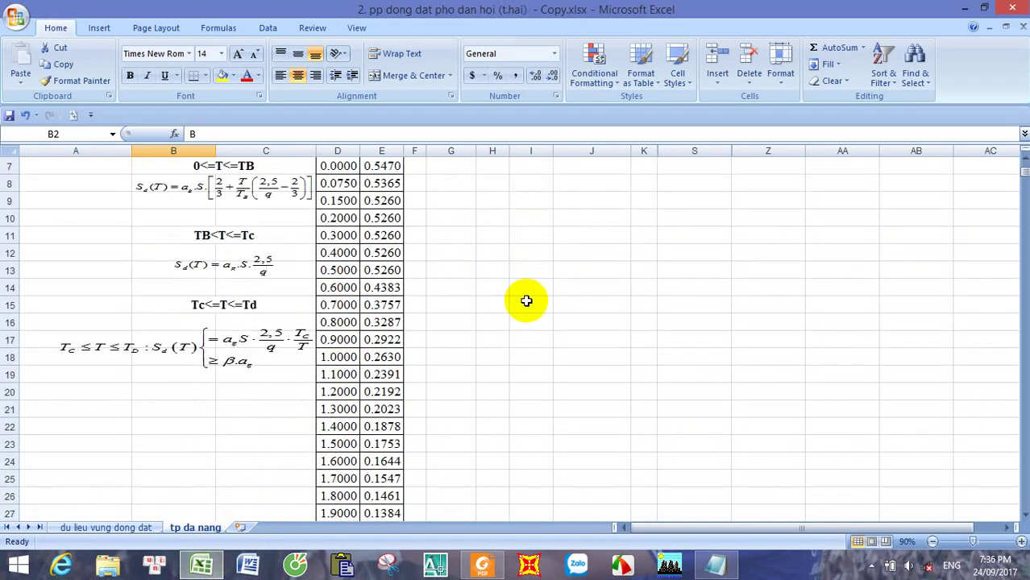
scroll(526, 300, "up", 1)
left_click_drag(338, 222, 395, 496)
scroll(437, 460, "up", 9)
scroll(438, 456, "down", 5)
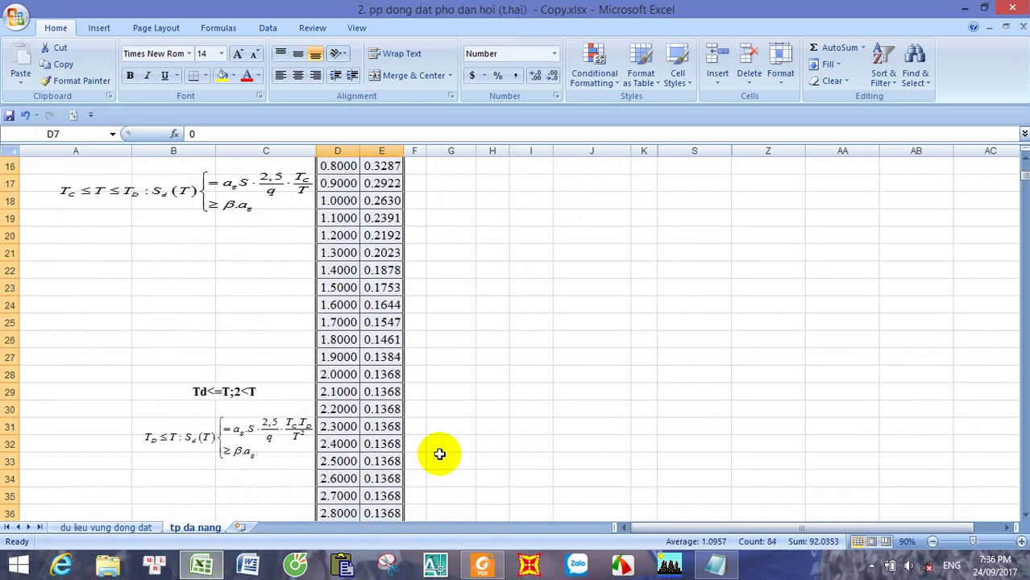
scroll(440, 454, "down", 6)
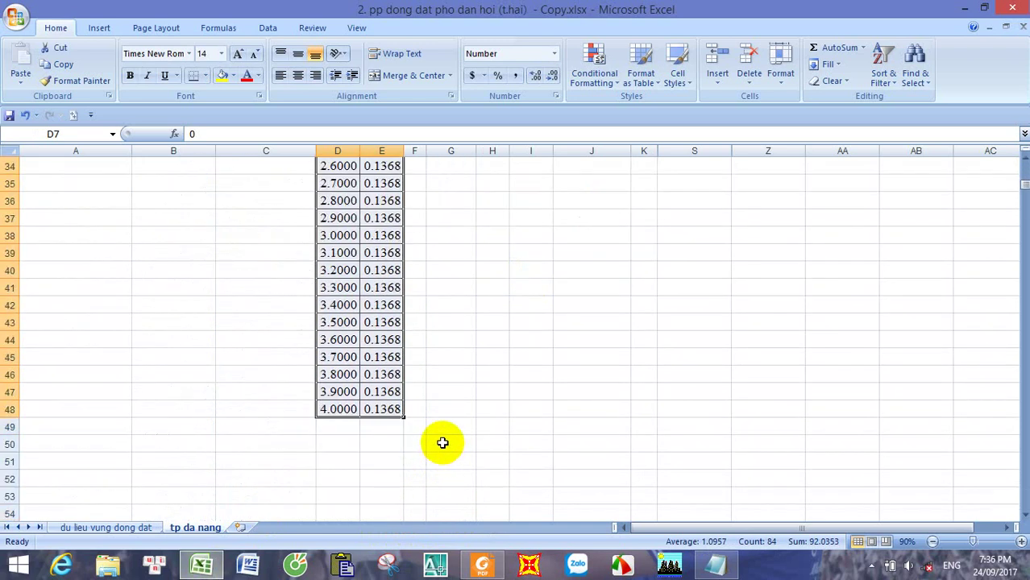
scroll(443, 442, "down", 2)
scroll(442, 443, "up", 12)
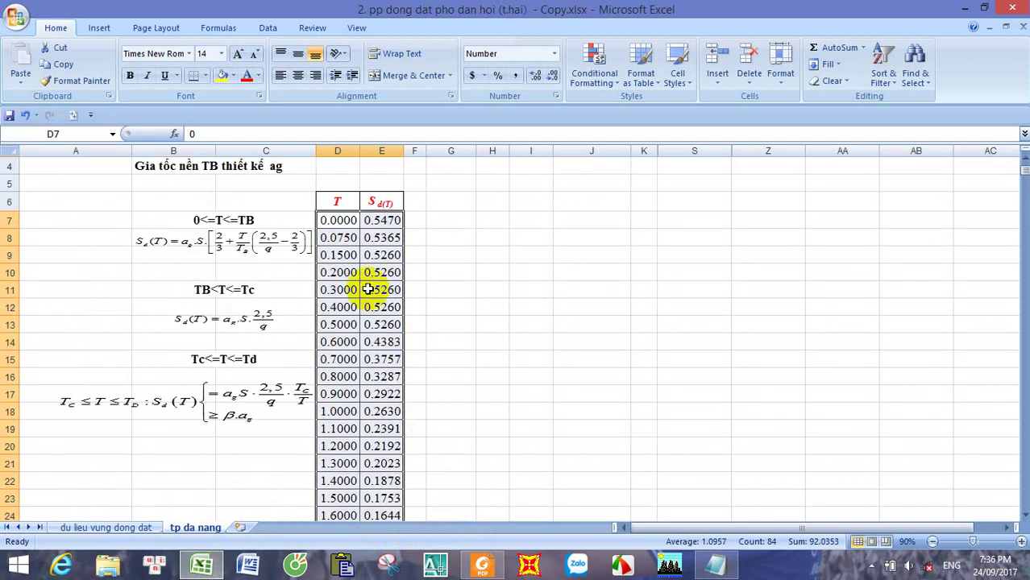
right_click(368, 289)
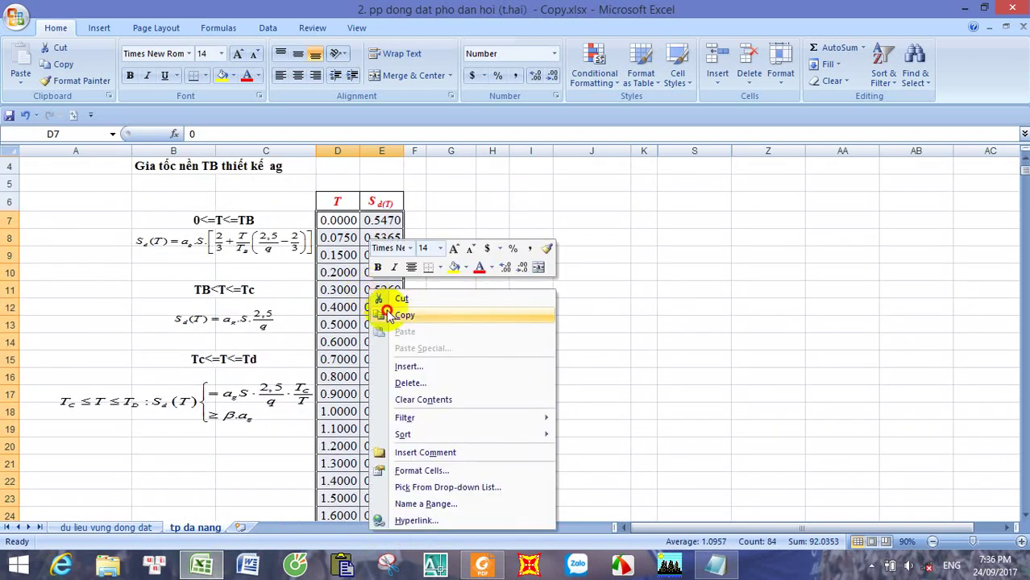
left_click(387, 316)
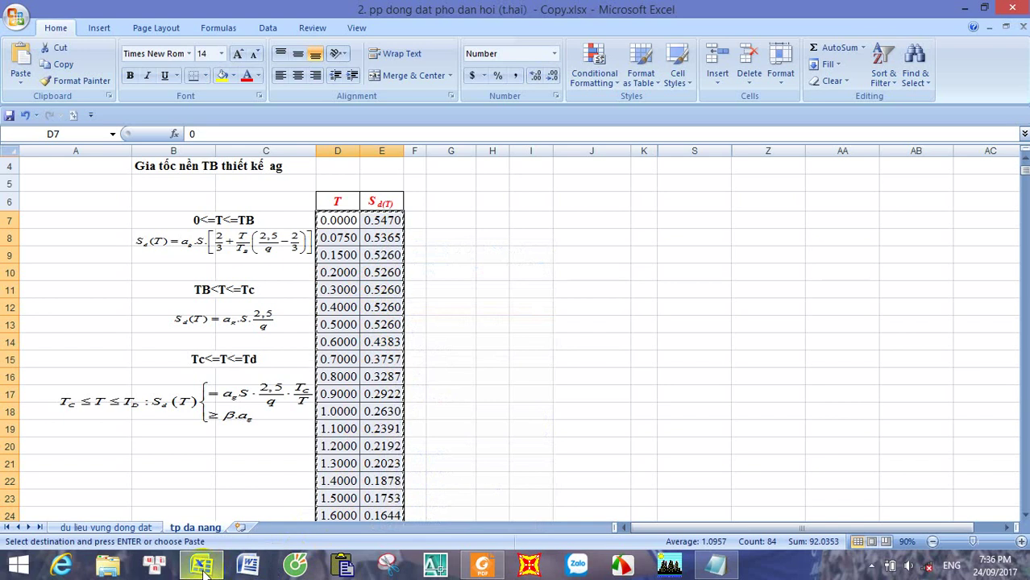
Step: Switch to Notepad and paste the copied spectrum values into the blank document
left_click(716, 564)
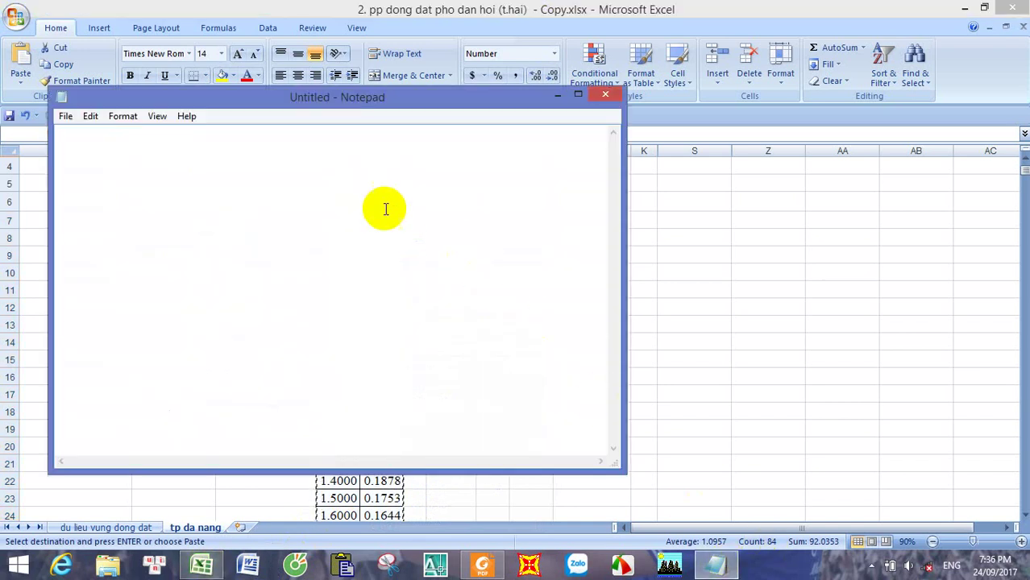
right_click(191, 187)
left_click(229, 254)
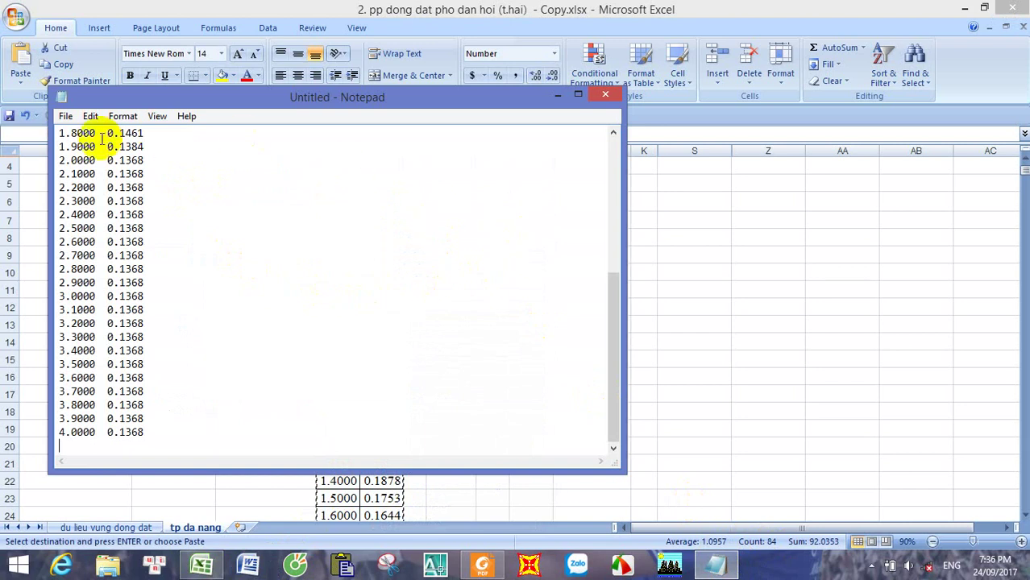
Step: Open Save As for the Notepad document and browse to the nhà cao tầng folder on BACKUP (E:)
left_click(66, 117)
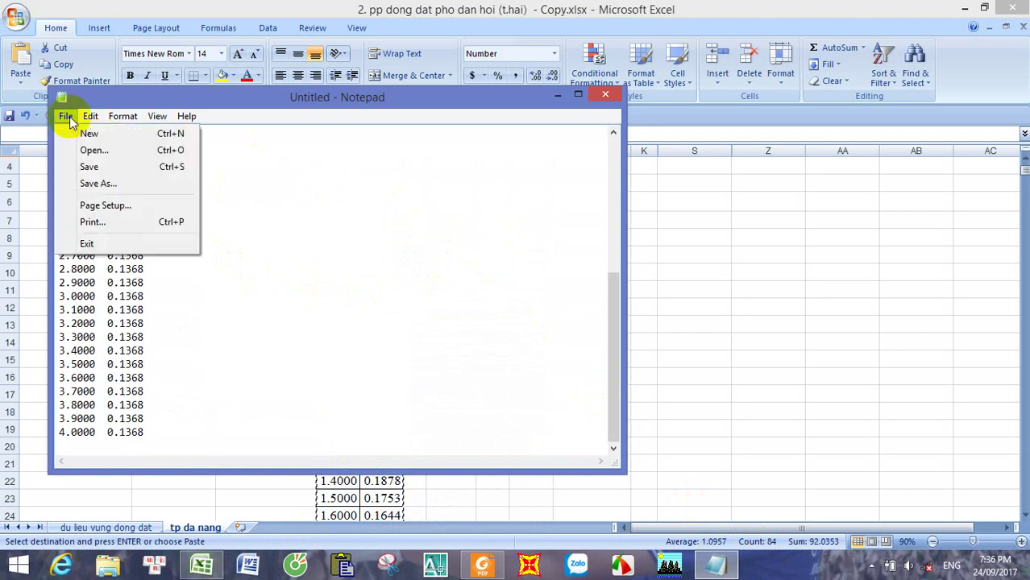
left_click(97, 183)
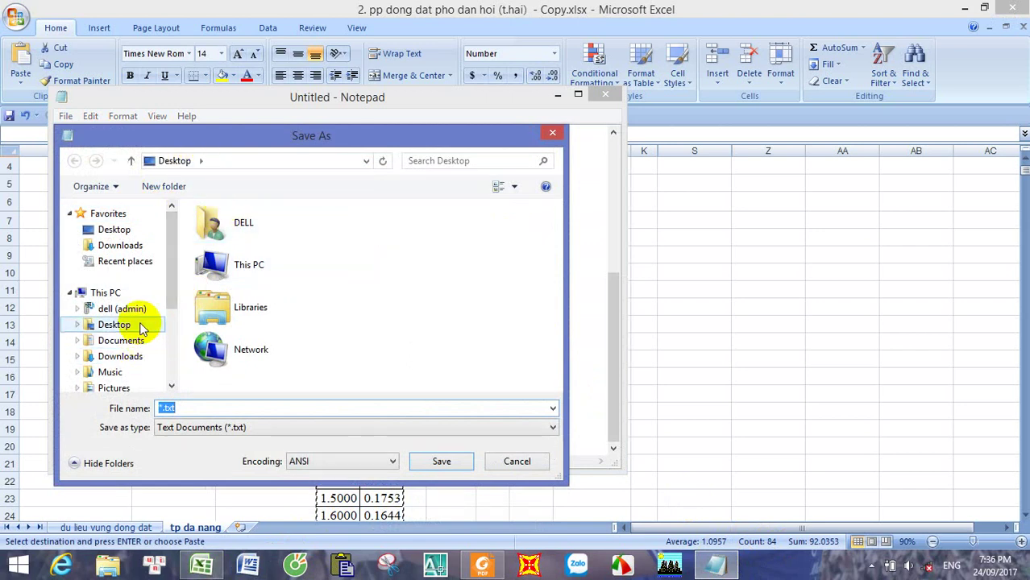
scroll(169, 349, "down", 3)
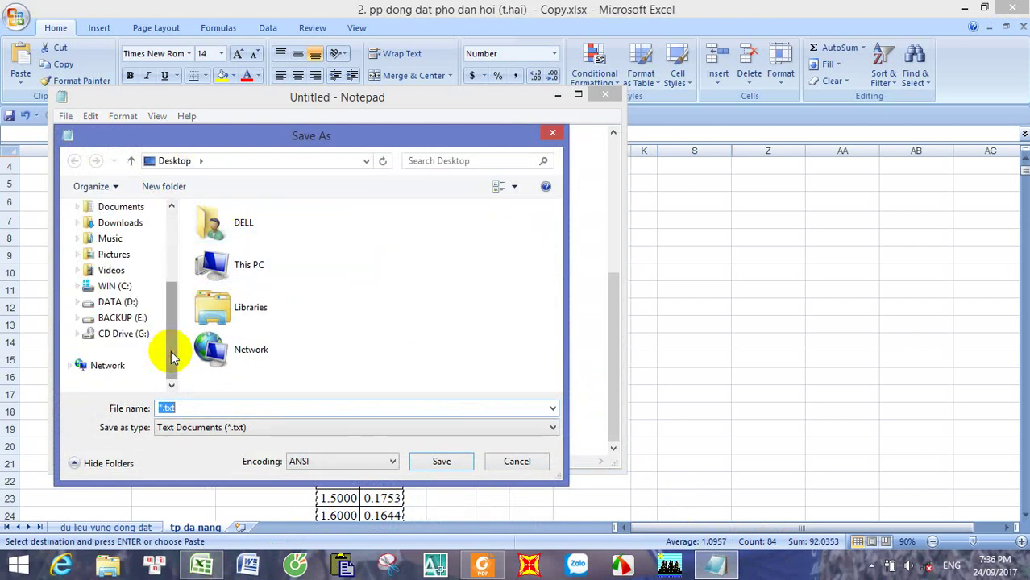
left_click(145, 319)
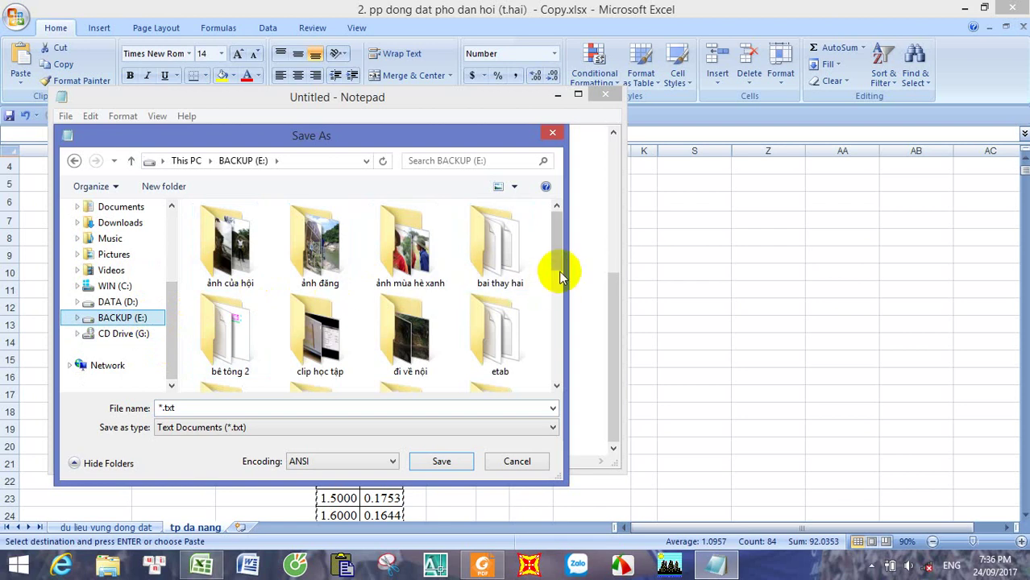
scroll(553, 284, "down", 3)
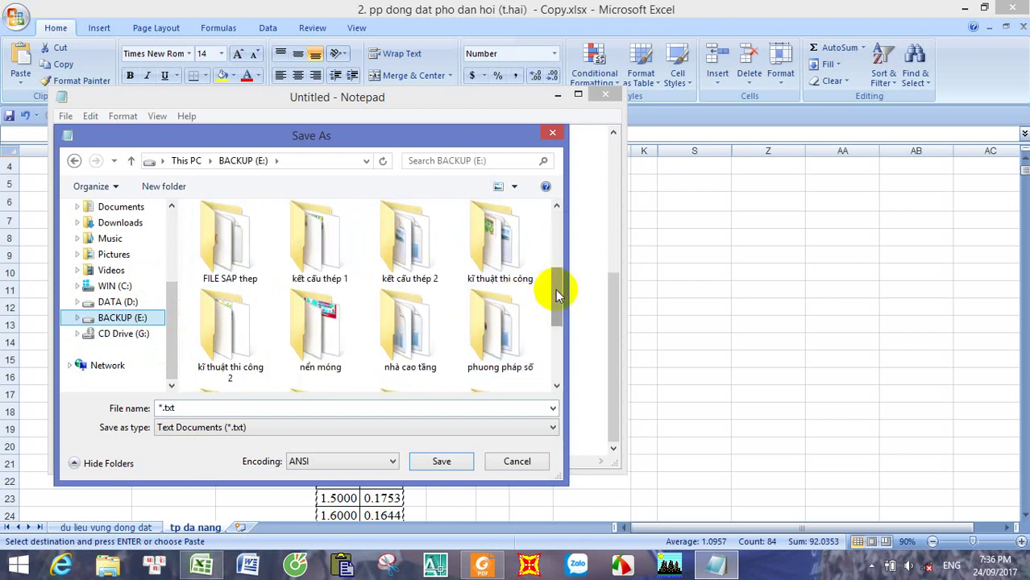
left_click_drag(552, 287, 562, 355)
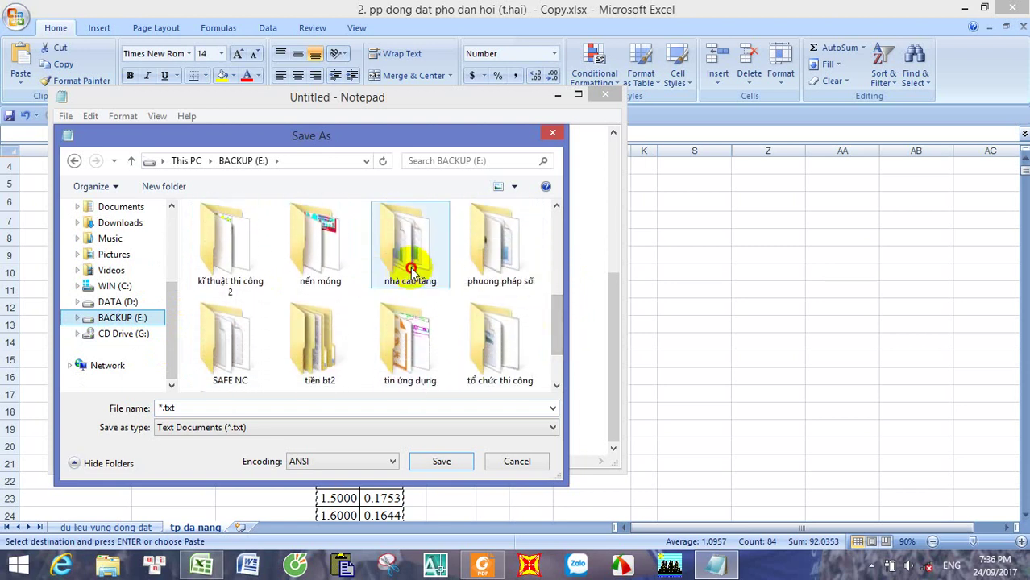
double_click(392, 260)
left_click(448, 464)
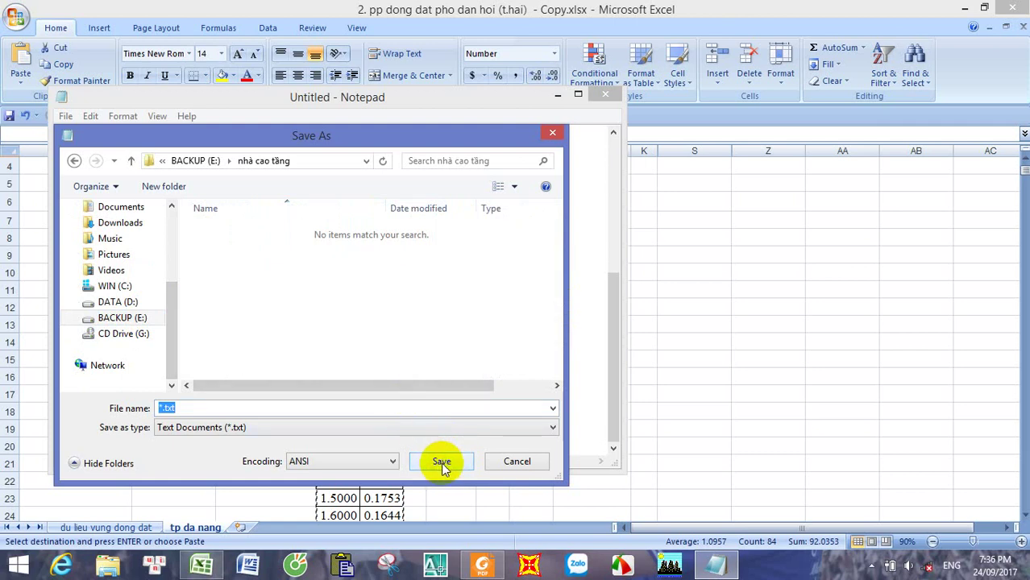
Step: Save the spectrum text file as dongdat and close Notepad
left_click(159, 409)
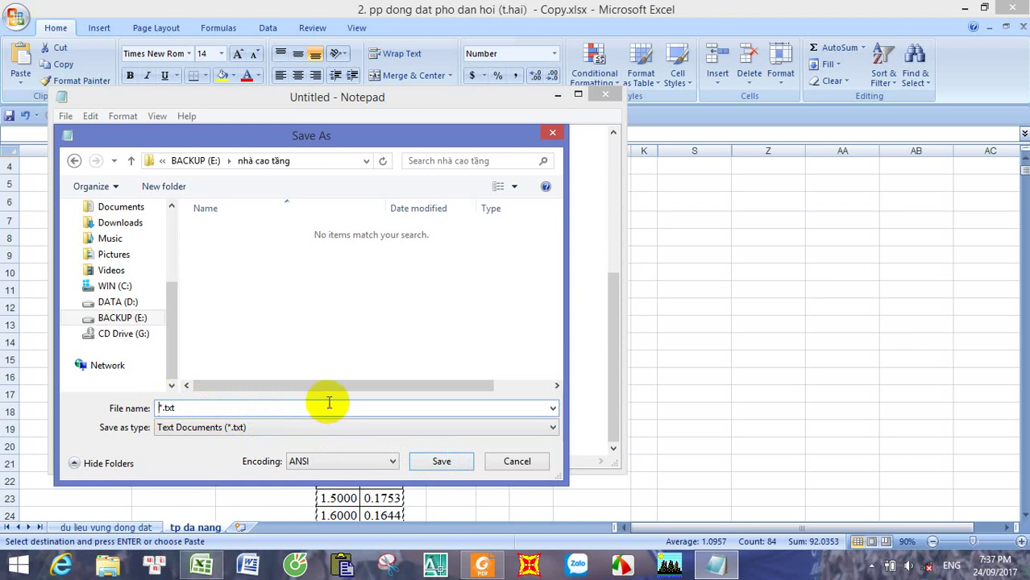
type("dong")
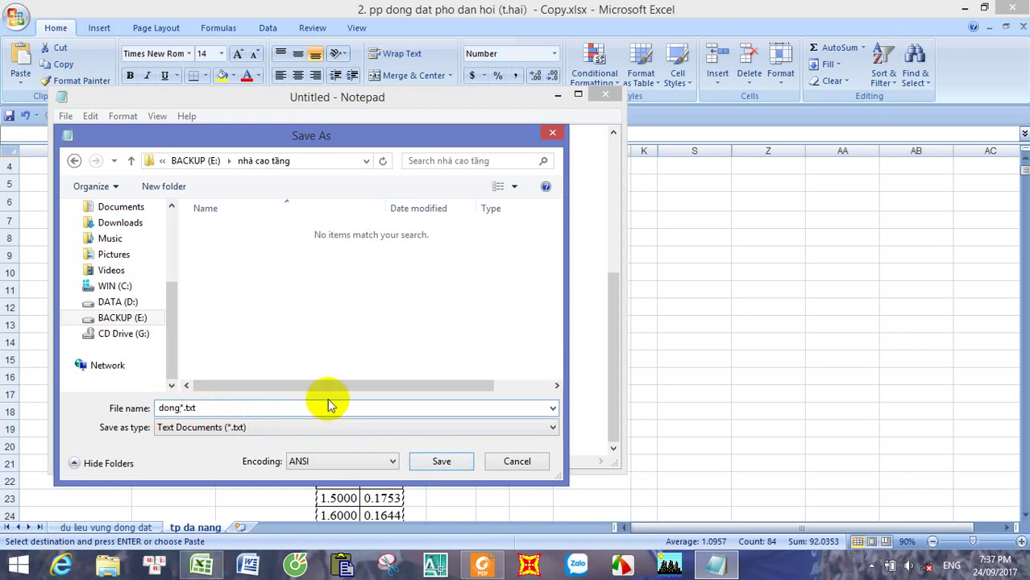
type("at")
key("Right")
key("BackSpace")
key("BackSpace")
key("BackSpace")
key("BackSpace")
key("BackSpace")
key("BackSpace")
key("BackSpace")
type("dd")
key("BackSpace")
type("ongdat")
left_click(415, 462)
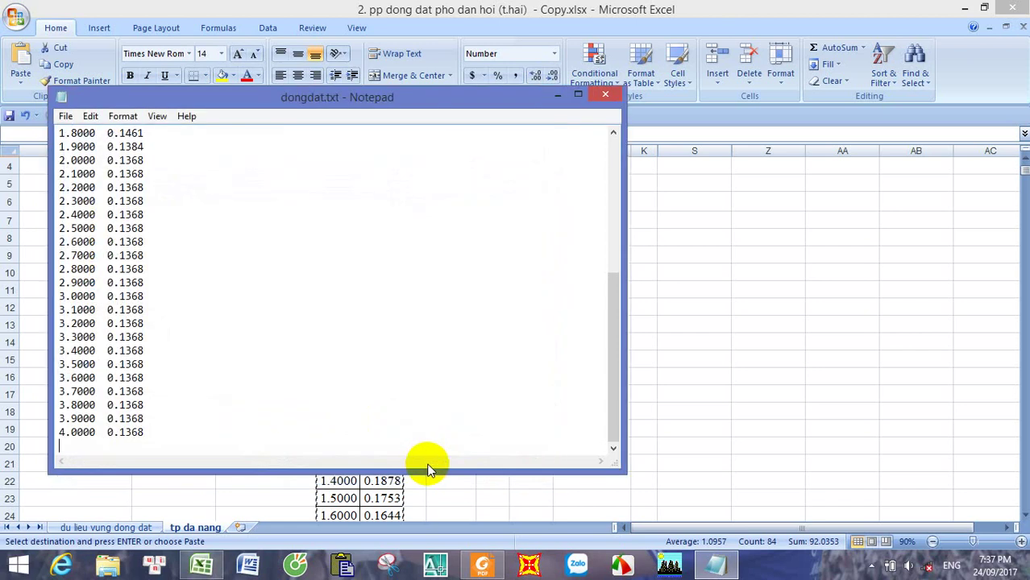
left_click(605, 97)
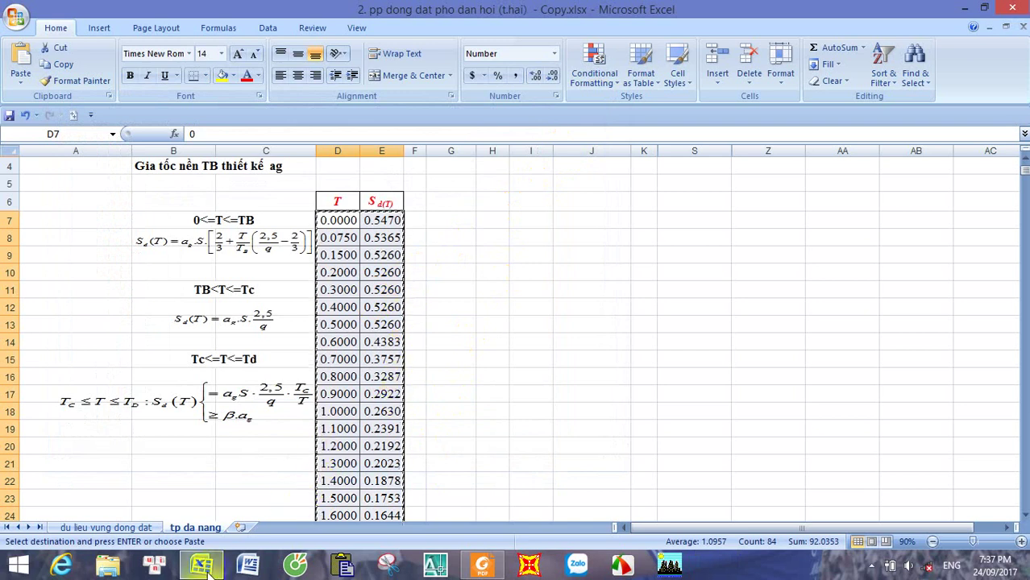
Step: Minimize Excel, switch to ETABS and open the model buoi2.EDB from the Bài nâng cao Etab folder
mouse_move(207, 570)
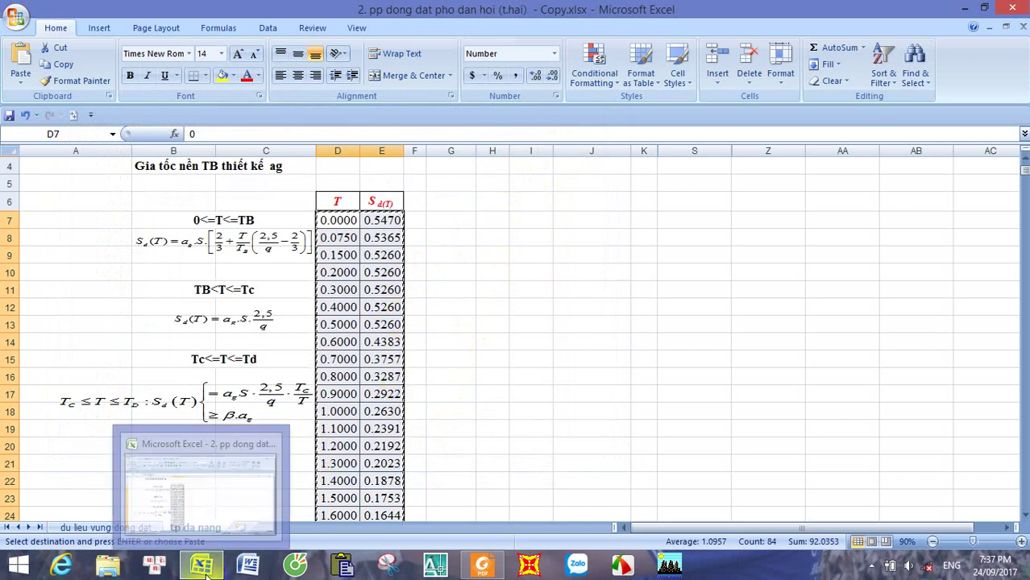
left_click(965, 9)
left_click(670, 564)
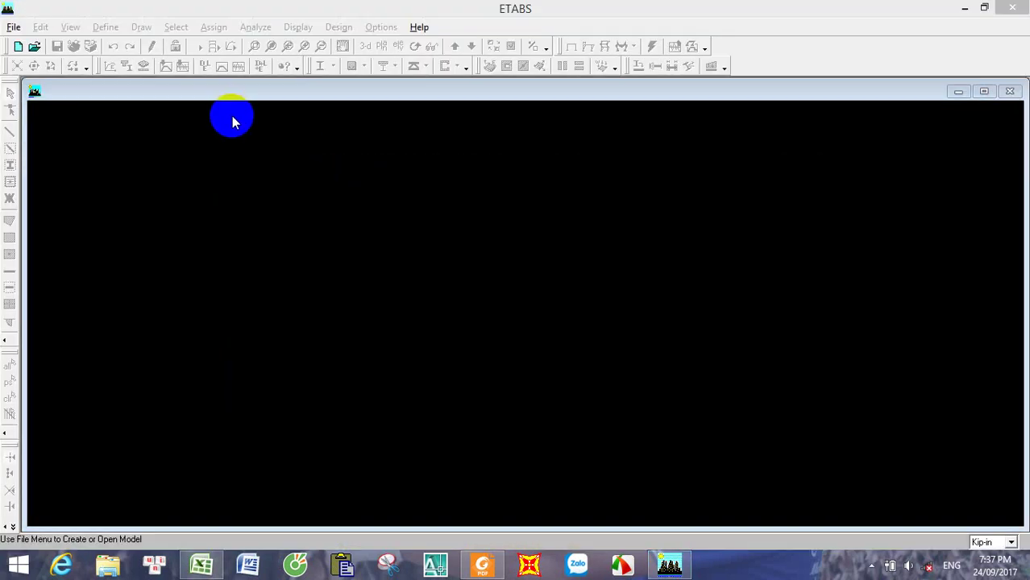
left_click(630, 245)
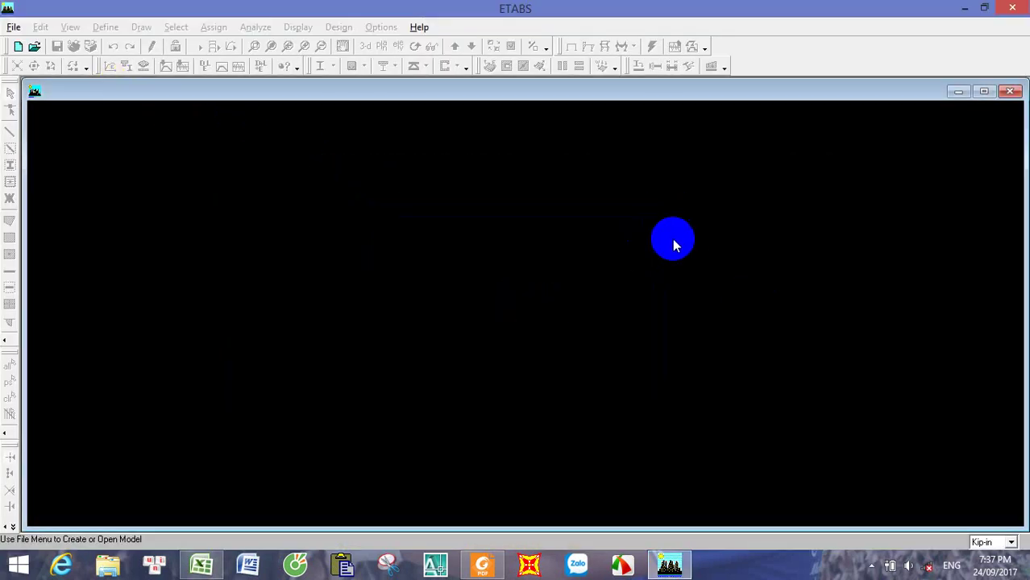
left_click(33, 47)
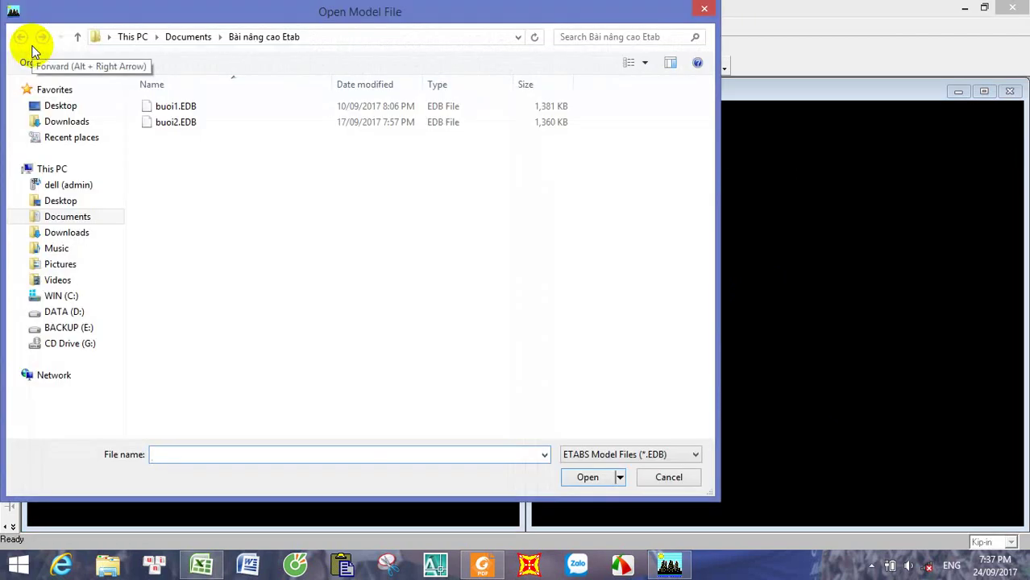
left_click(157, 125)
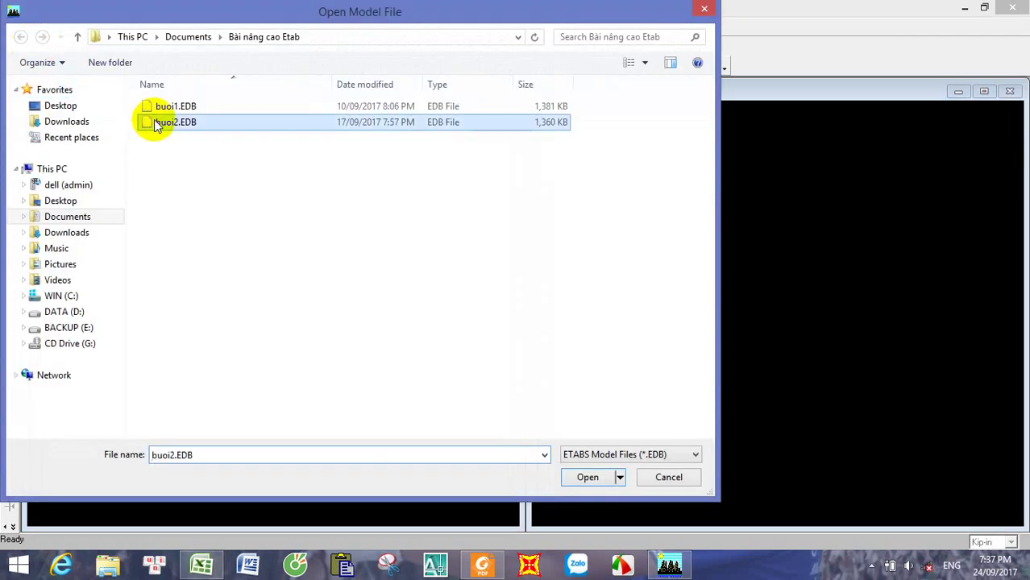
left_click(586, 476)
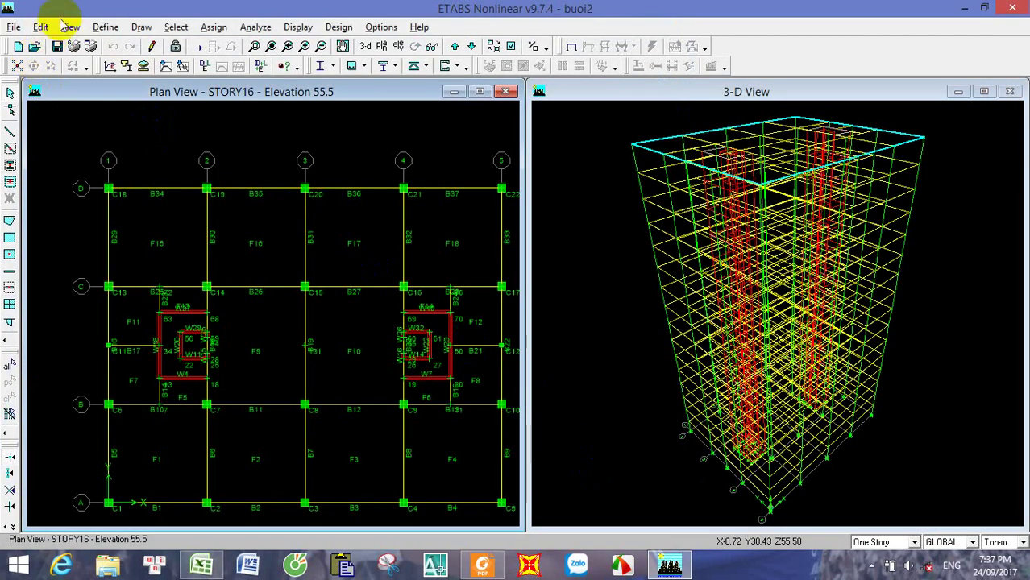
left_click(105, 28)
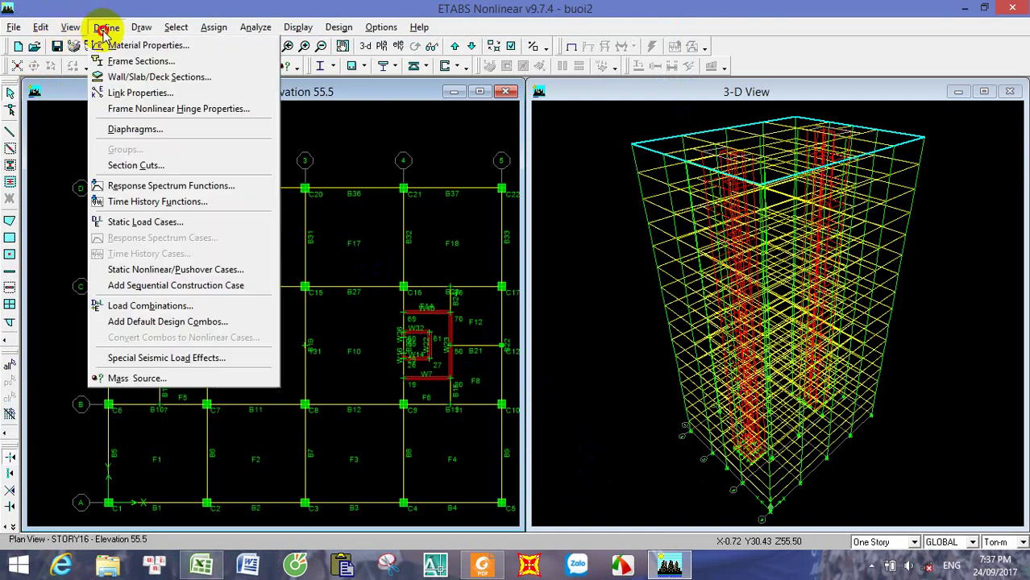
left_click(136, 185)
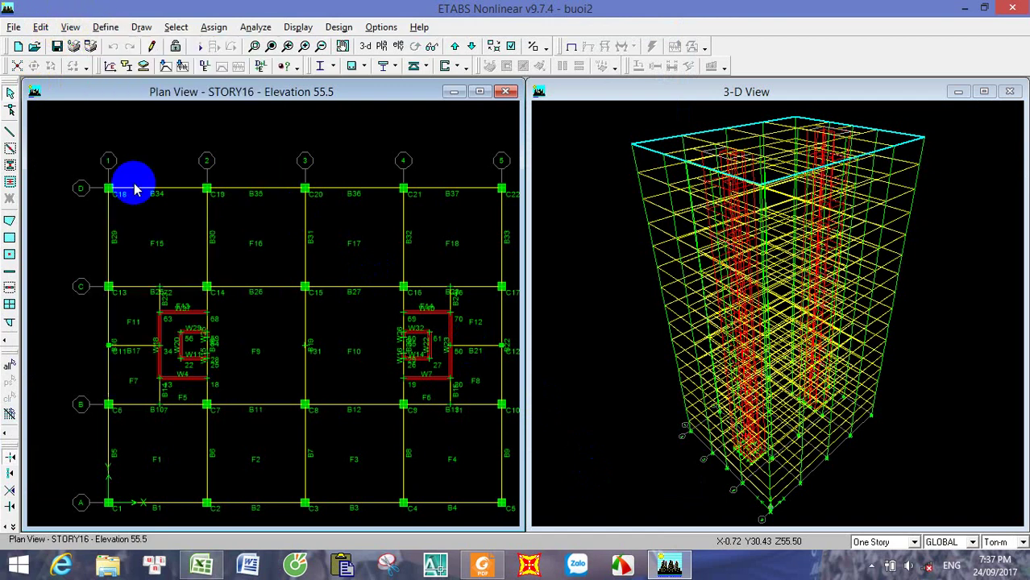
left_click(553, 243)
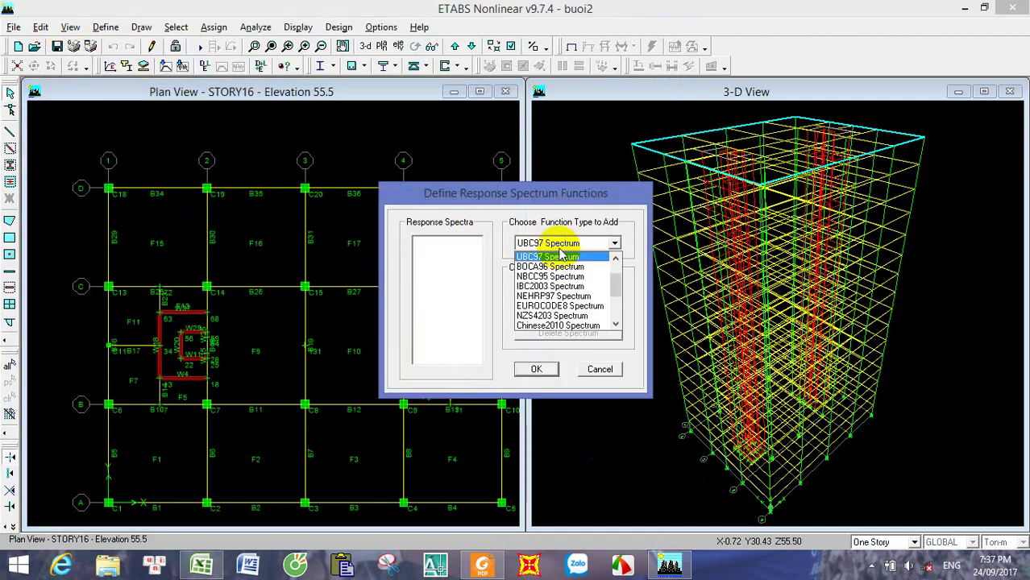
left_click(615, 258)
left_click(615, 258)
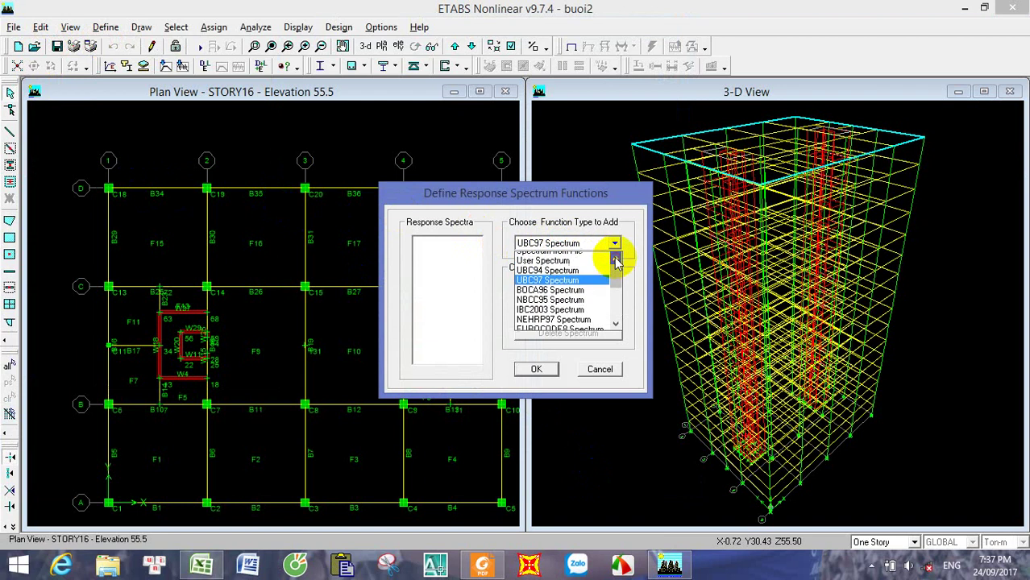
left_click(615, 258)
left_click(564, 256)
left_click(536, 369)
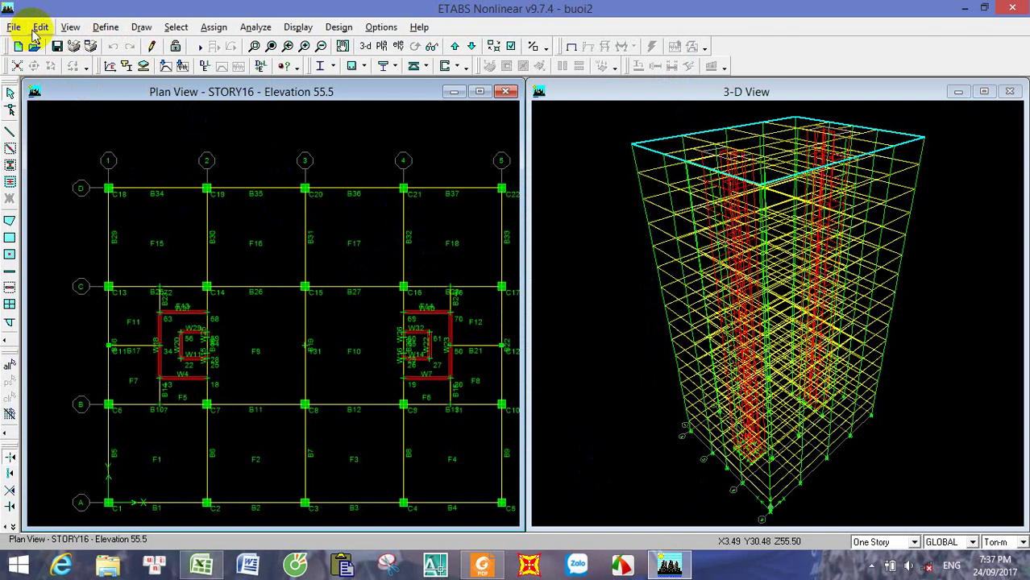
Step: Start a new response spectrum function definition of the Spectrum from File type
left_click(103, 27)
left_click(186, 184)
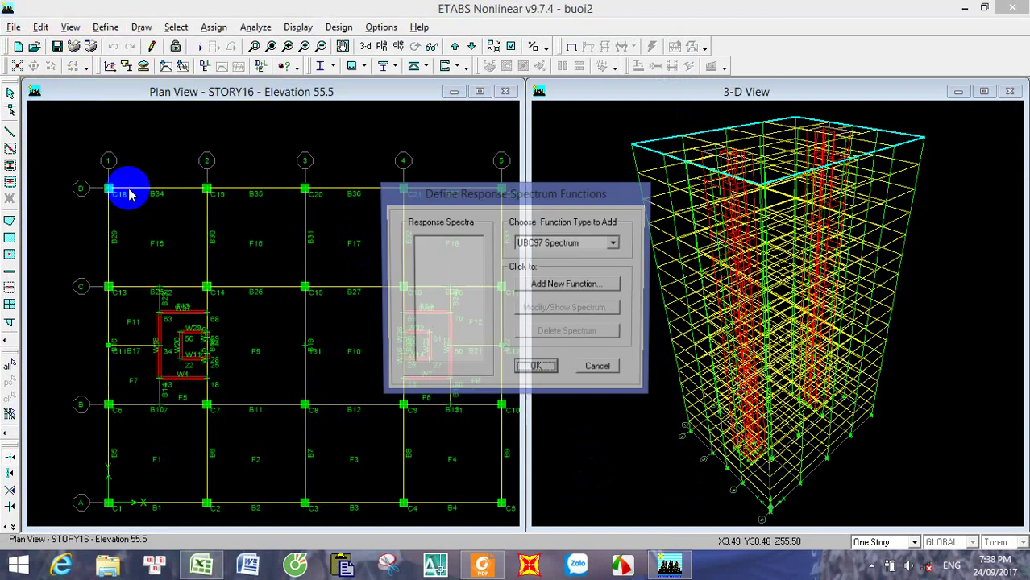
left_click(613, 243)
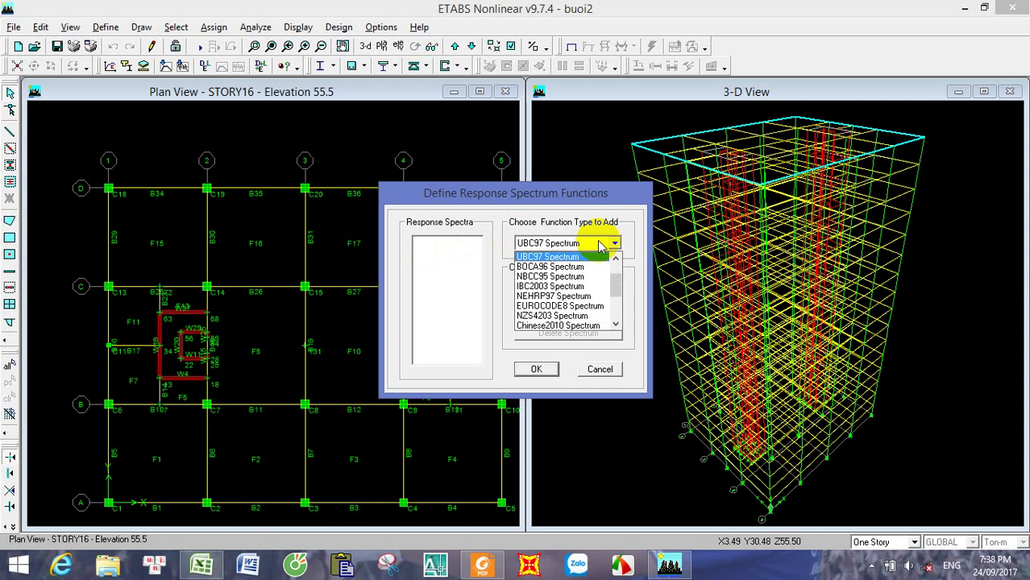
scroll(616, 270, "down", 3)
left_click(587, 266)
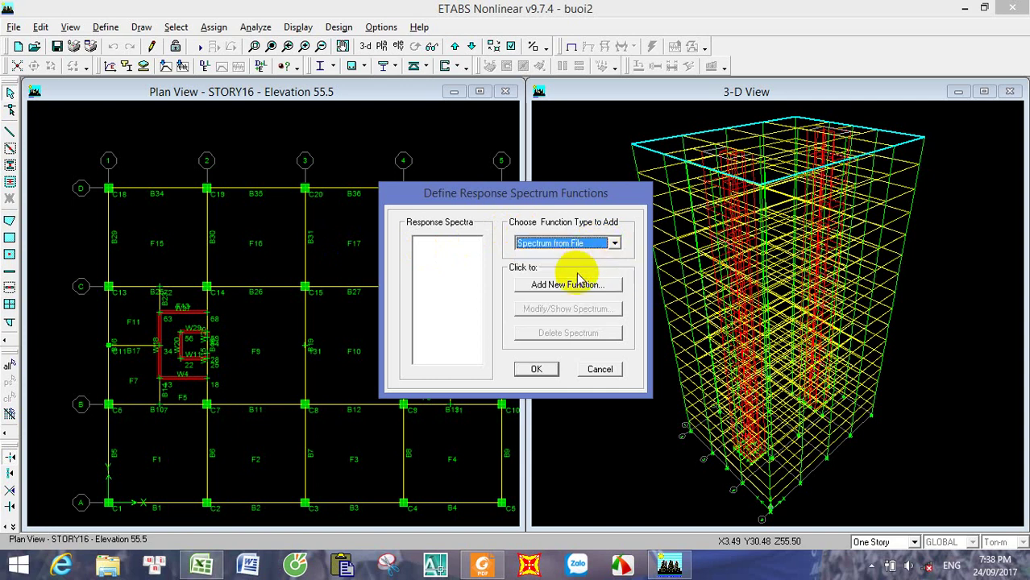
left_click(580, 286)
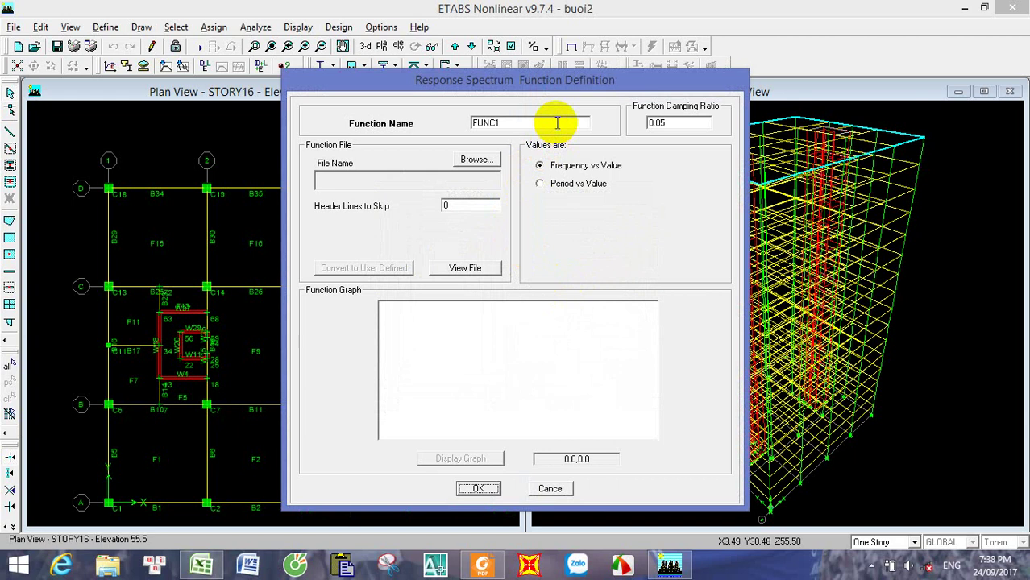
Step: Set the function values to Period vs Value and name the function DONGDAT
left_click(545, 183)
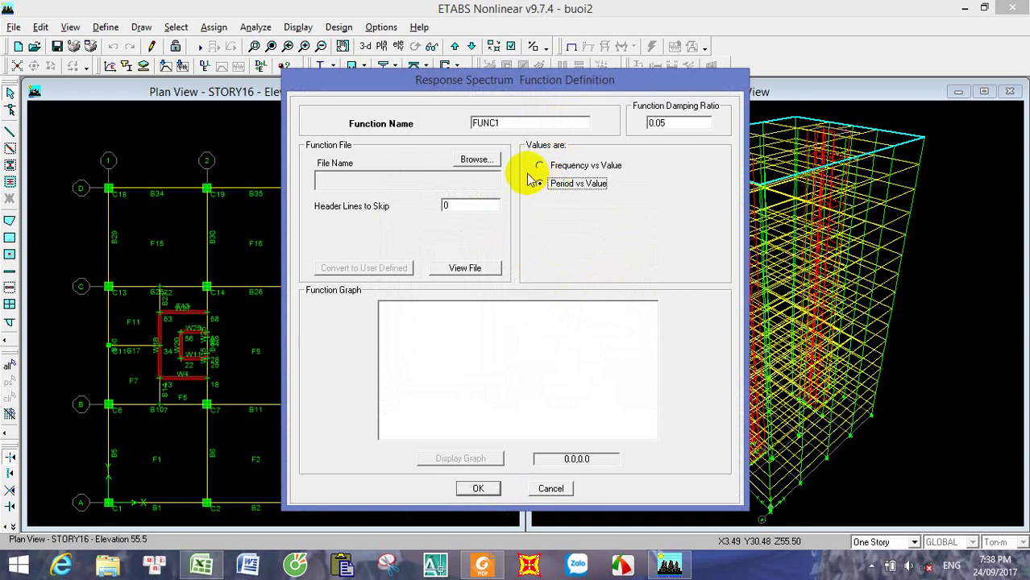
double_click(525, 122)
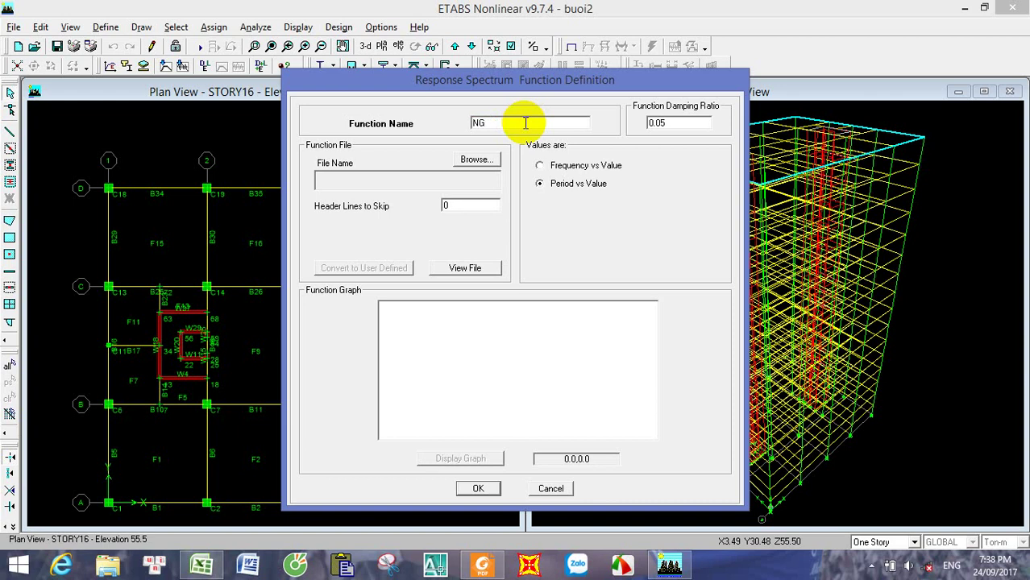
key("BackSpace")
key("BackSpace")
type("A")
key("BackSpace")
type("ONG")
key("BackSpace")
key("BackSpace")
key("BackSpace")
type("DONG")
key("BackSpace")
key("BackSpace")
key("BackSpace")
key("BackSpace")
type("BO")
key("BackSpace")
key("BackSpace")
type("DHS")
key("BackSpace")
key("BackSpace")
key("BackSpace")
type("0M")
type("TT")
type("SSH")
key("BackSpace")
type("T")
key("Home")
type("DONGDA")
Step: Look for the spectrum data file in the nhà cao tầng, tin ứng dụng and bai thay hai folders on BACKUP (E:)
left_click(477, 160)
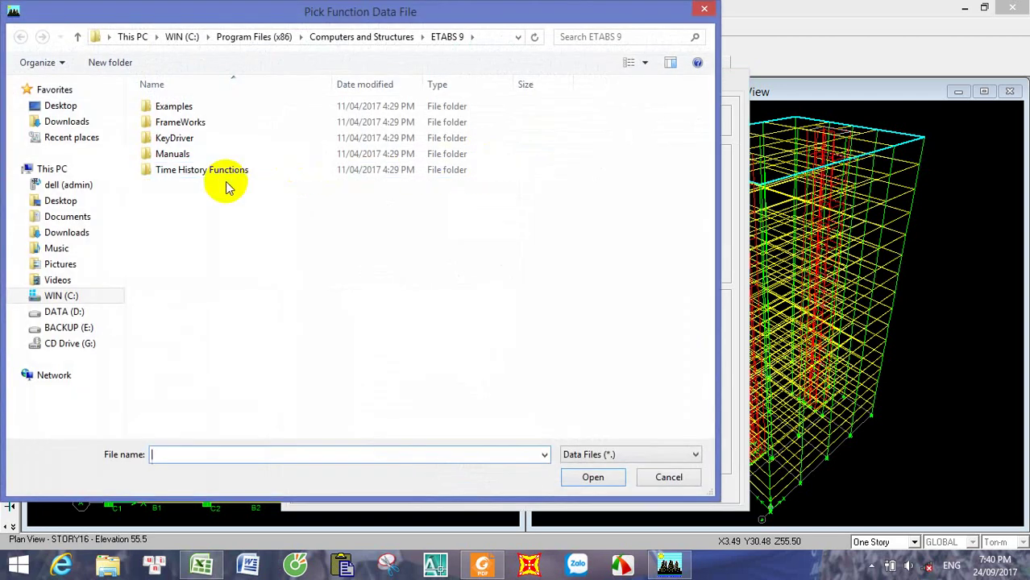
left_click(82, 329)
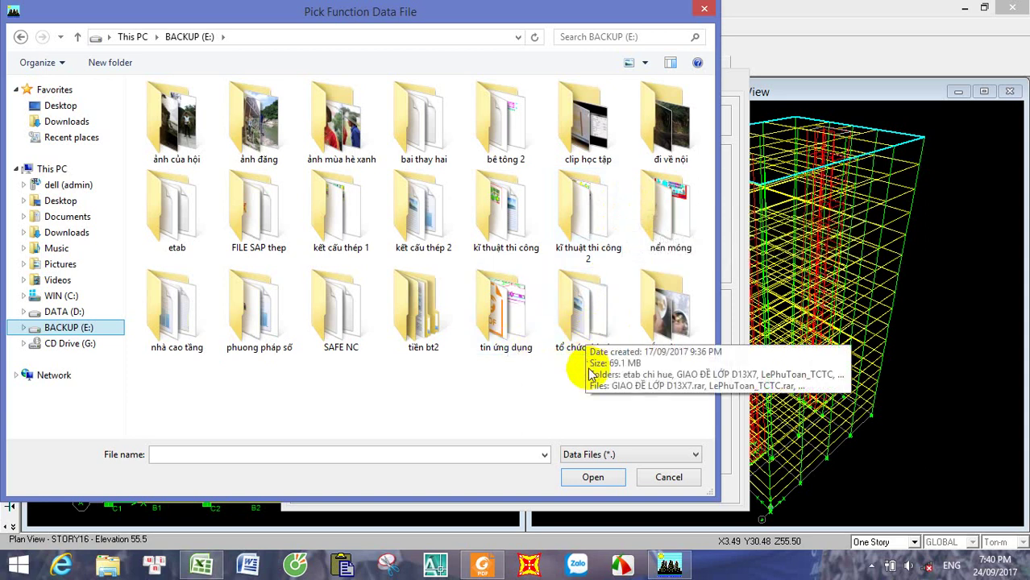
double_click(188, 332)
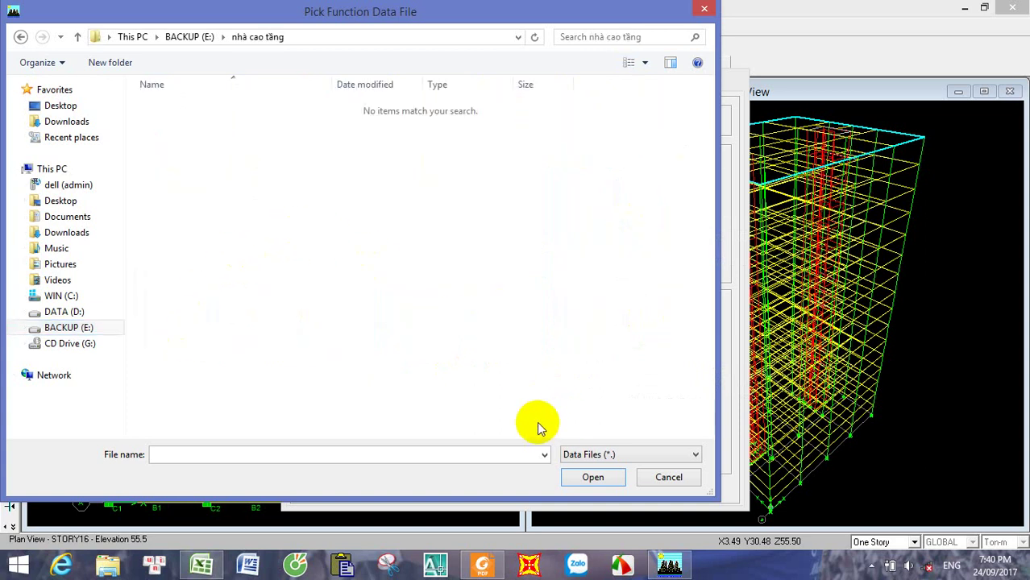
left_click(20, 38)
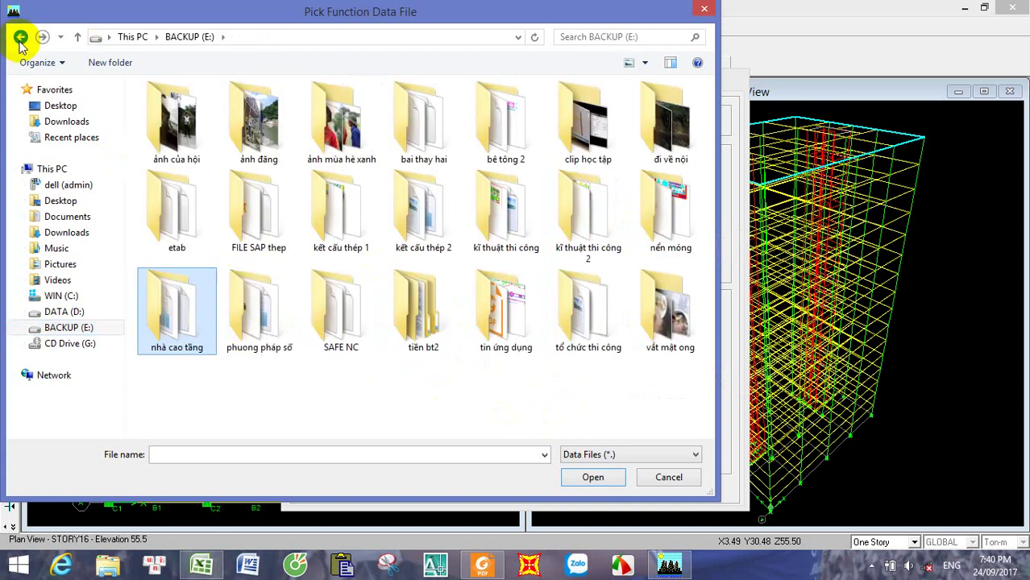
left_click(528, 338)
double_click(528, 339)
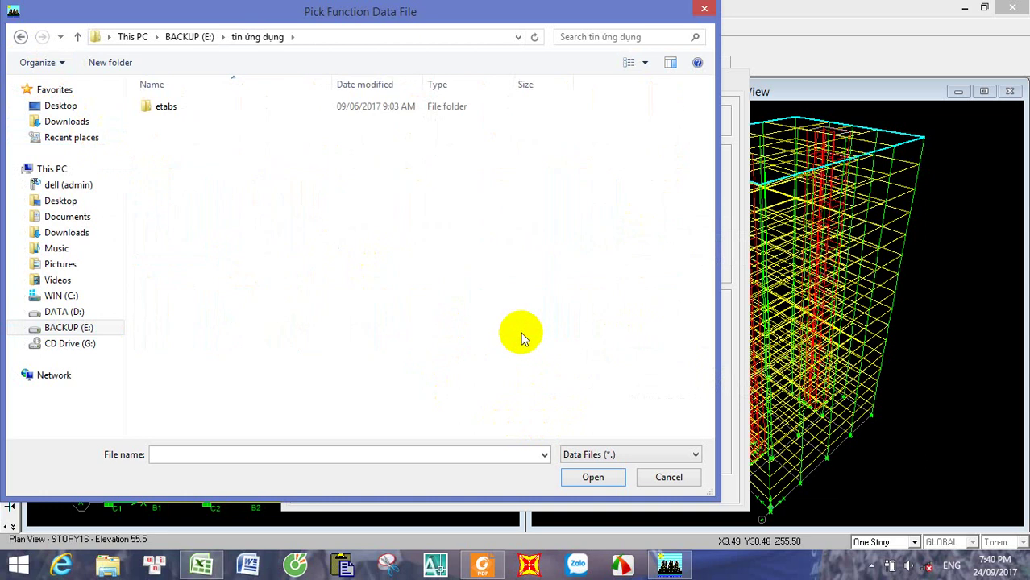
left_click(20, 38)
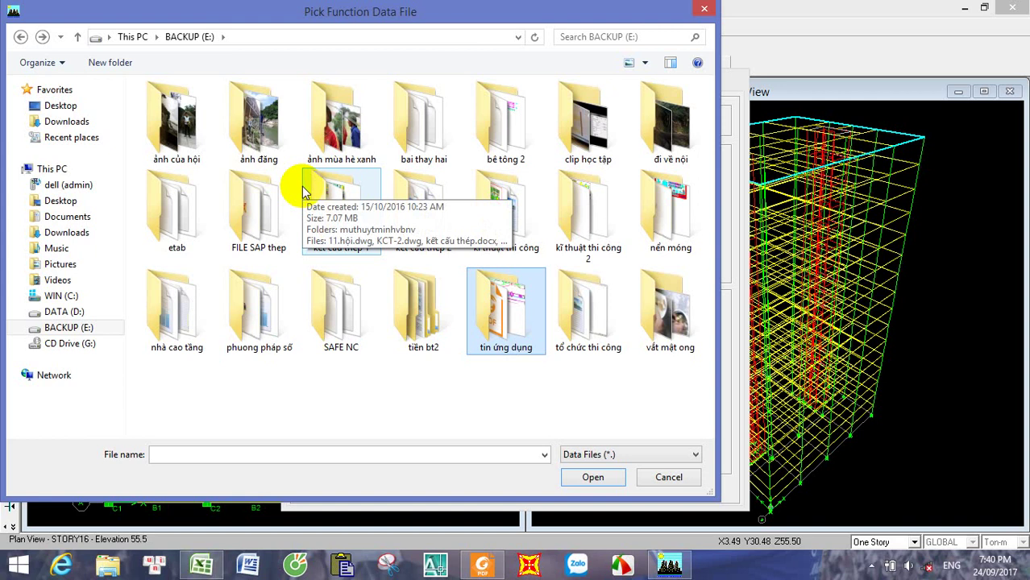
double_click(280, 301)
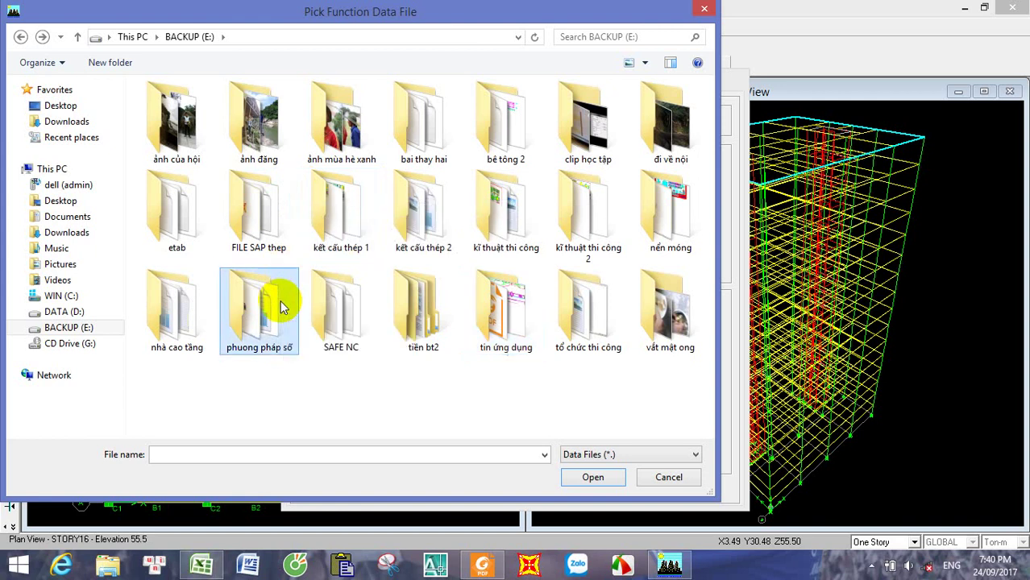
left_click(21, 37)
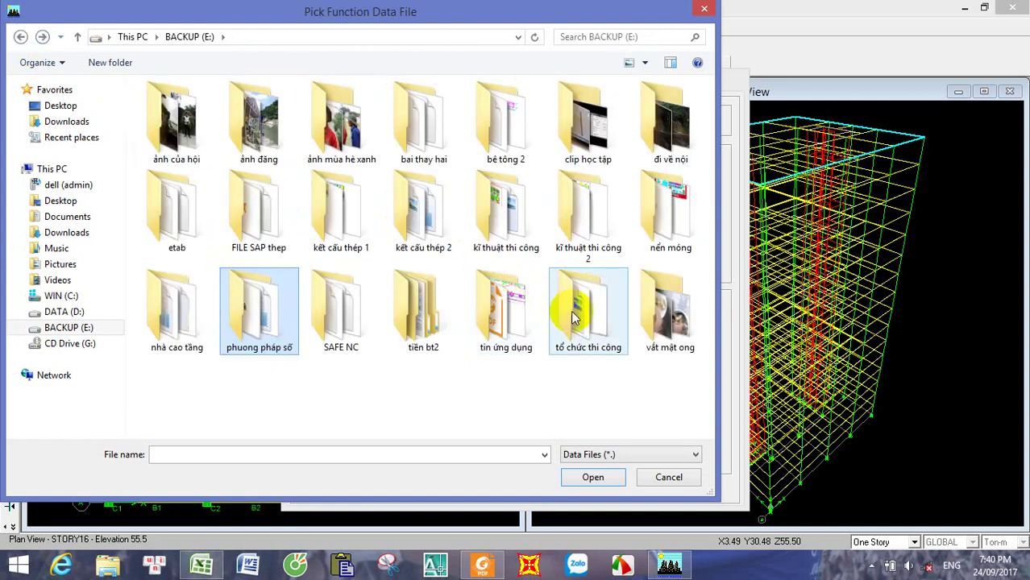
double_click(421, 156)
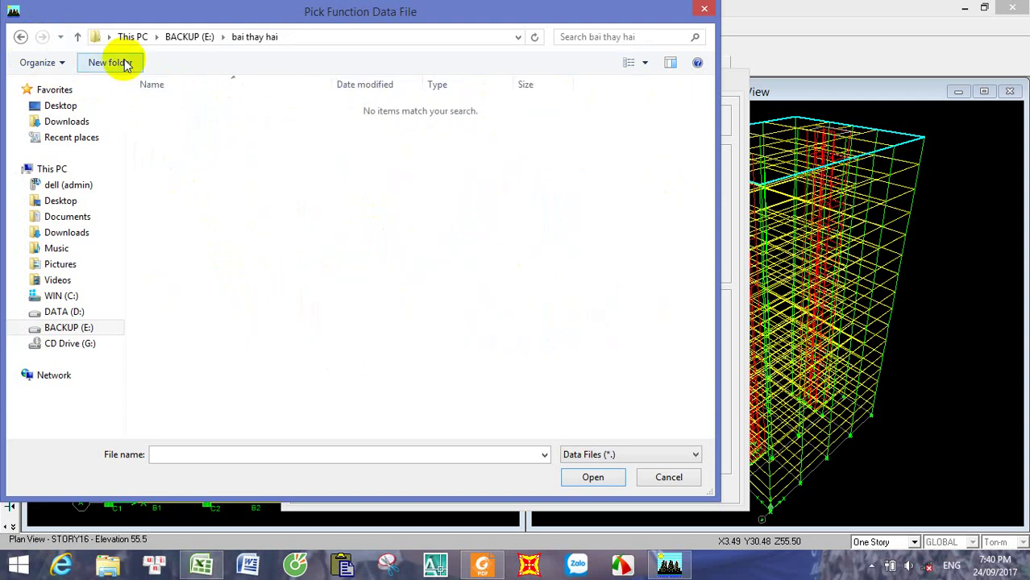
left_click(21, 37)
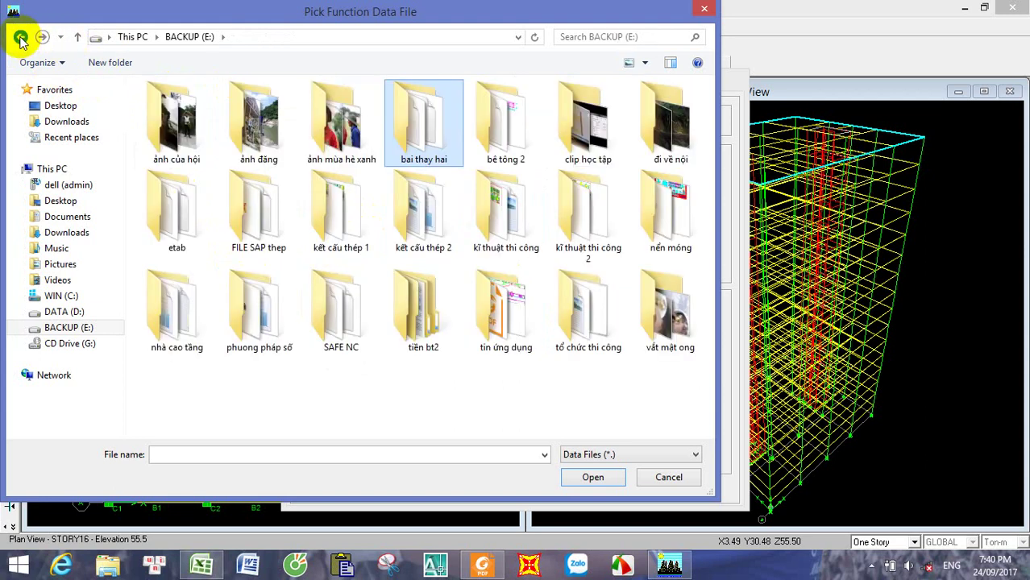
left_click(664, 478)
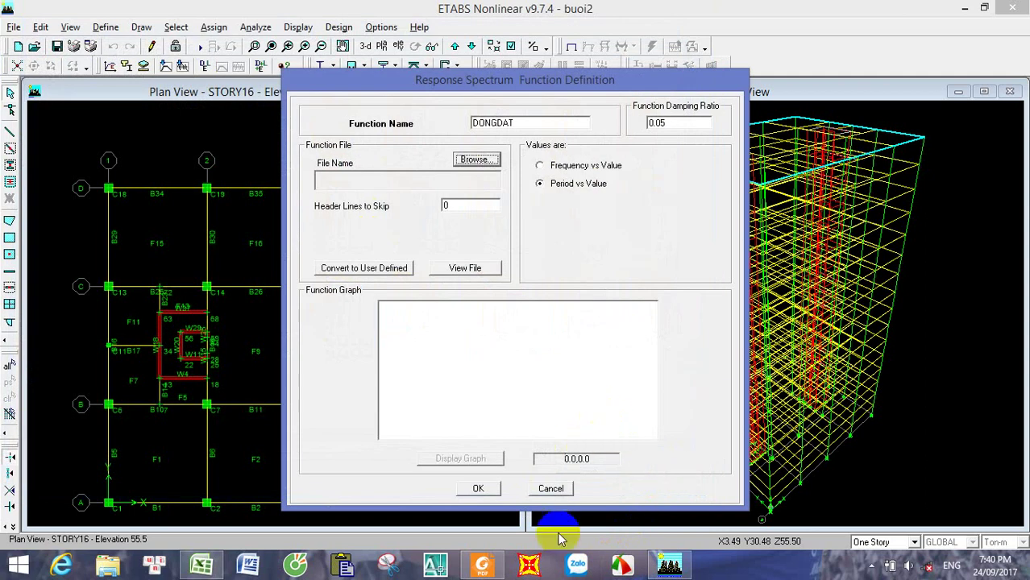
Step: Discard the DONGDAT function definition and exit the response spectrum functions dialog without changes
left_click(670, 567)
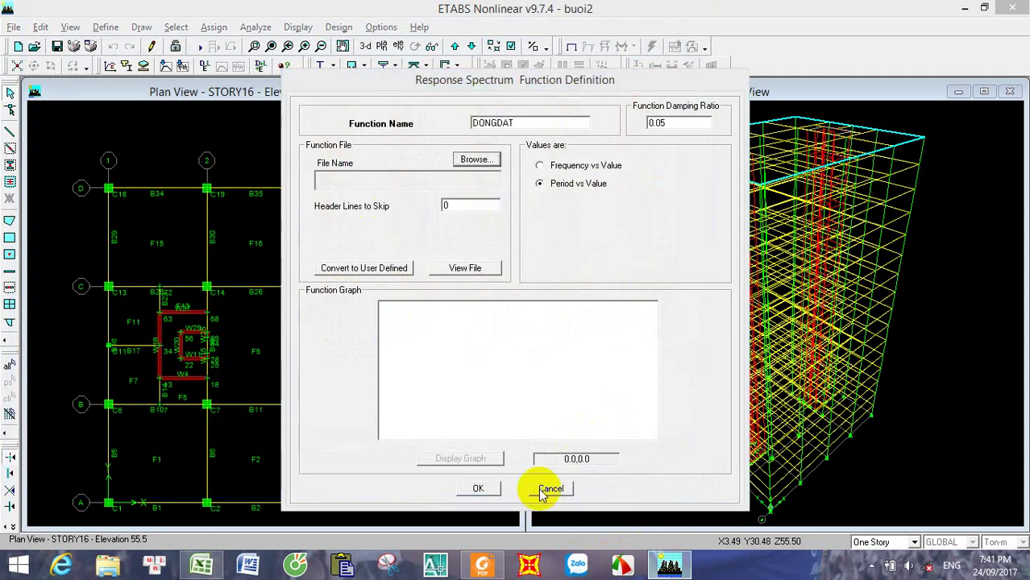
left_click(544, 488)
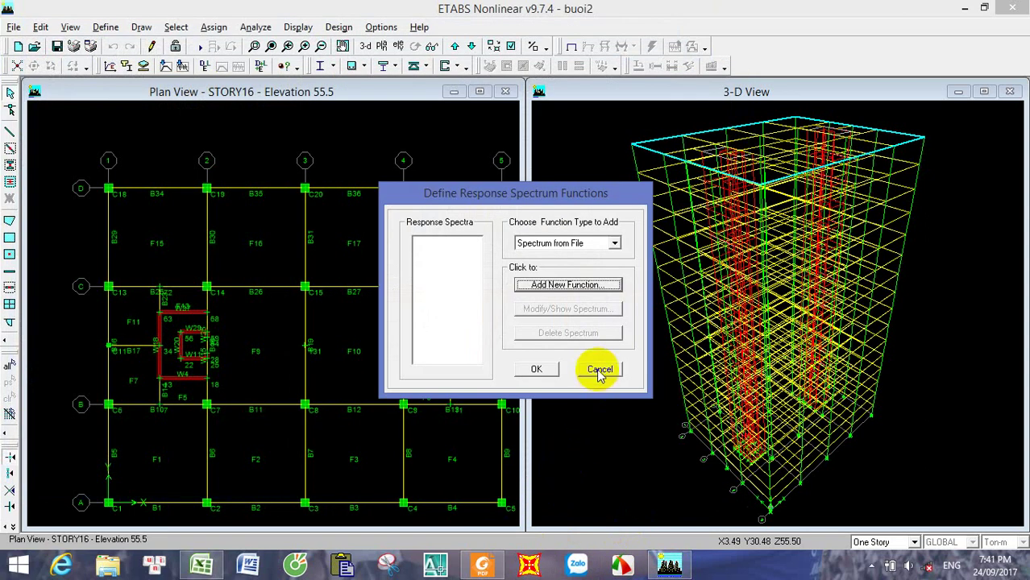
left_click(600, 370)
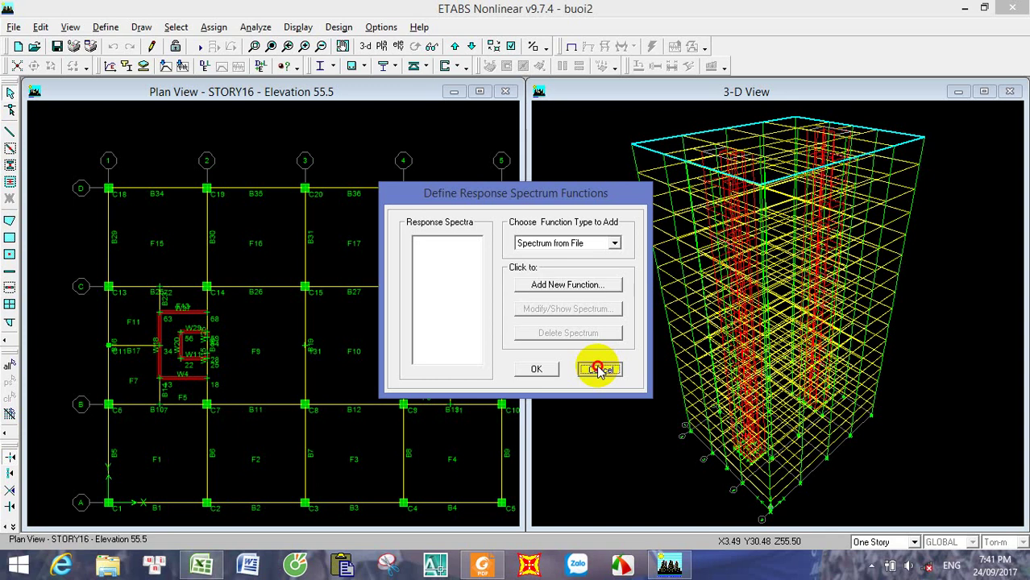
Step: Minimize the ETABS window and refresh the desktop
left_click(965, 8)
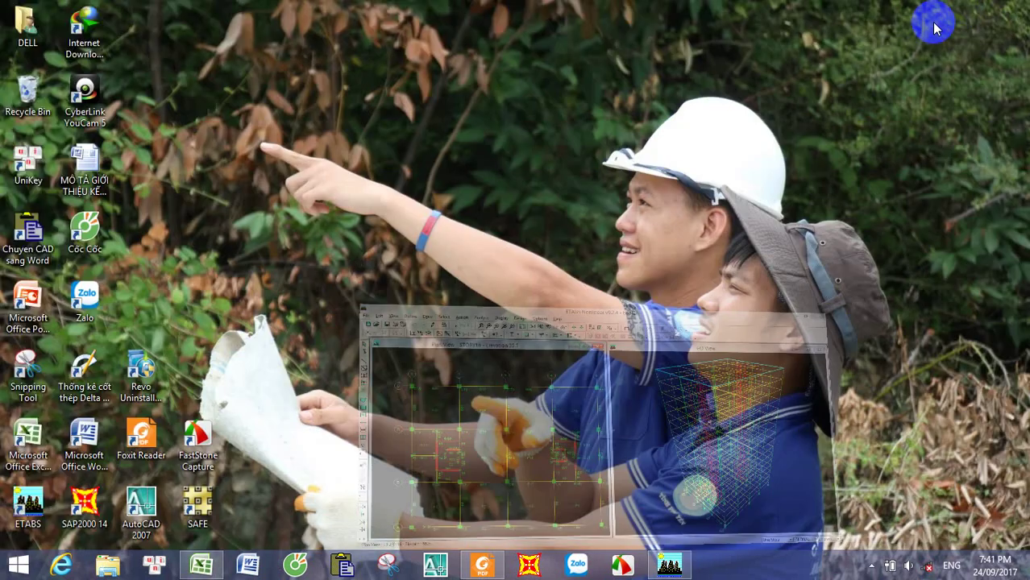
right_click(556, 101)
left_click(595, 144)
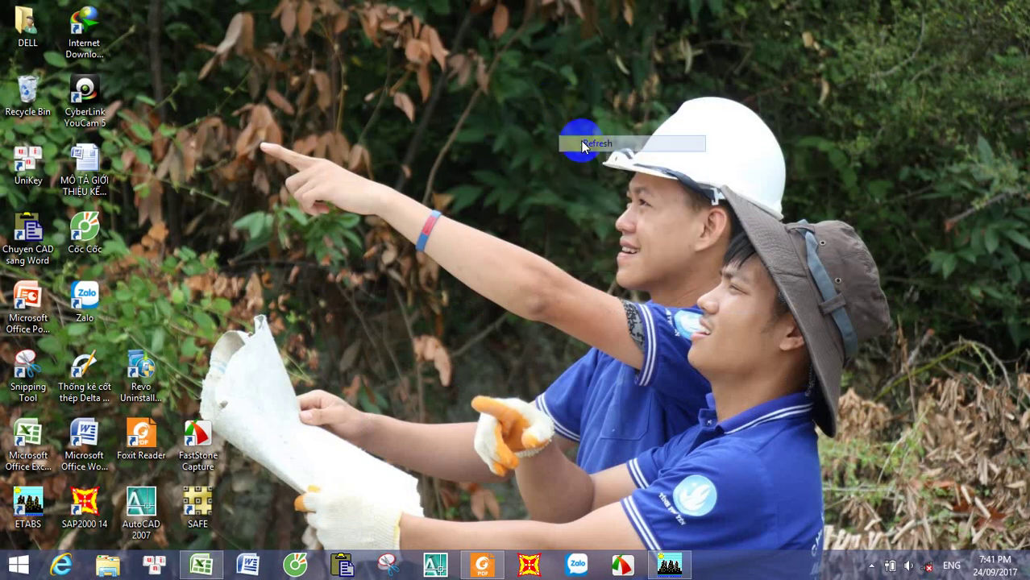
right_click(567, 137)
left_click(597, 179)
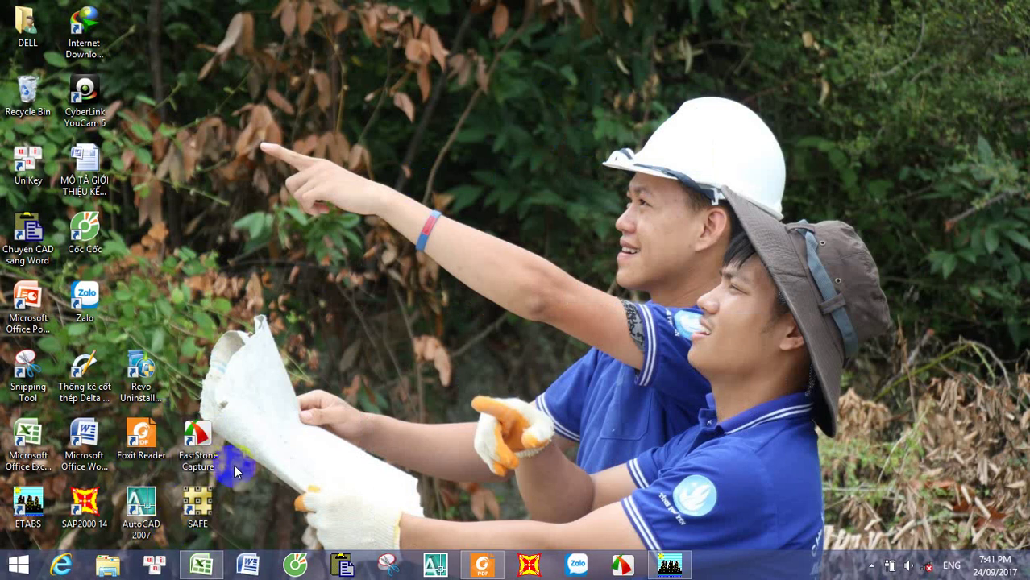
Step: Search the installed apps for "no" and pin Notepad to the Start screen
left_click(19, 564)
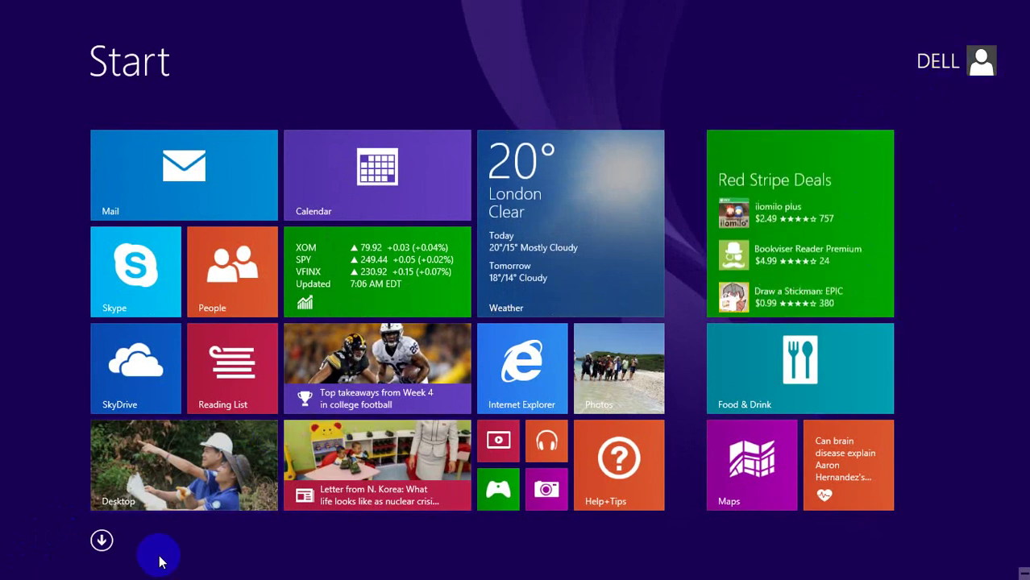
left_click(100, 540)
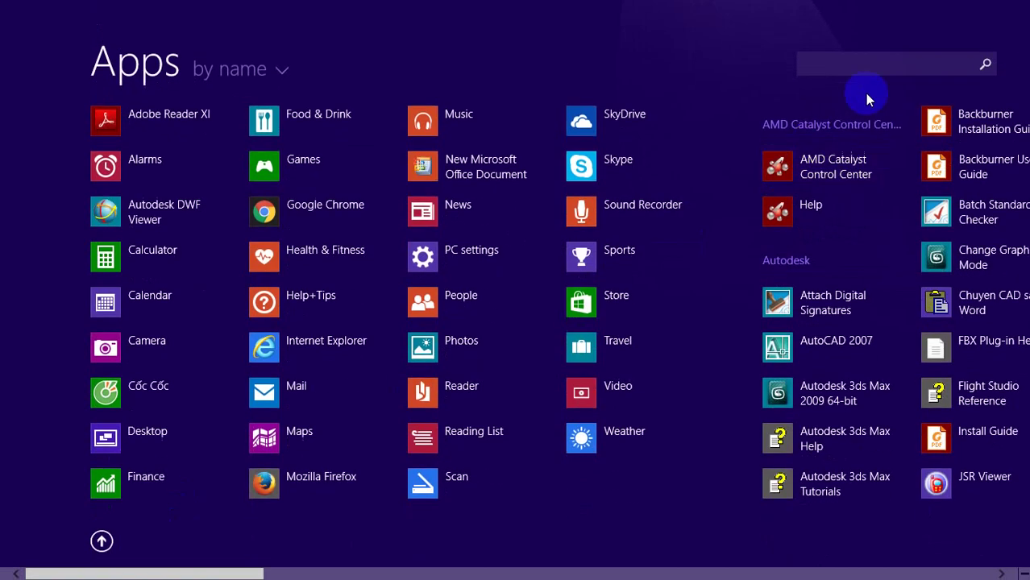
left_click(897, 65)
type("no")
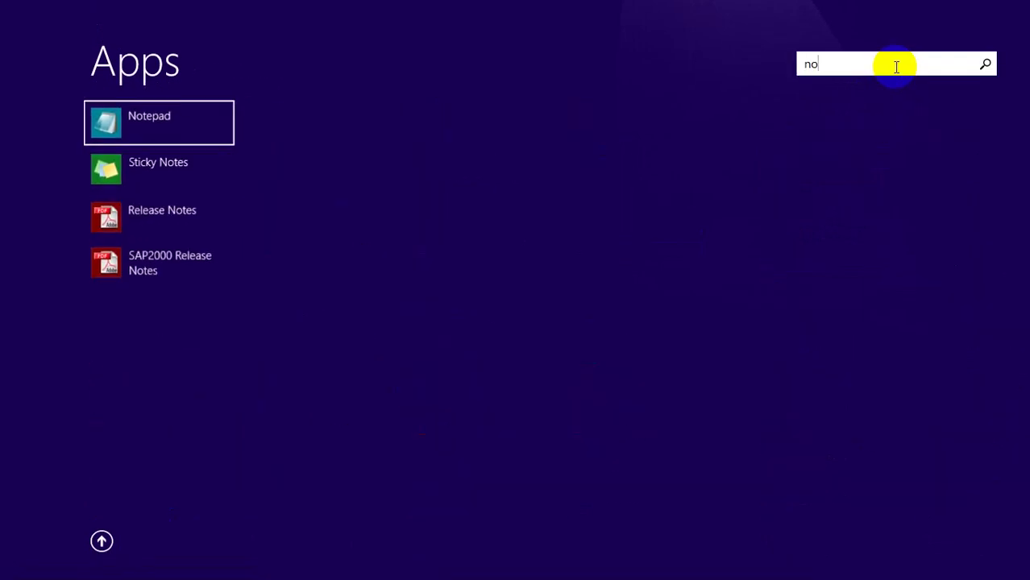
right_click(188, 129)
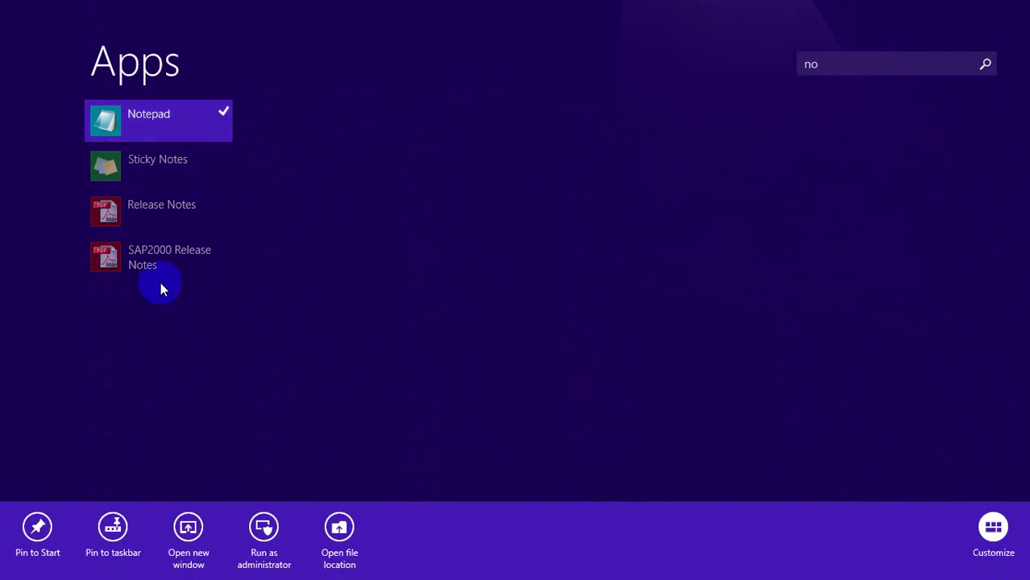
left_click(38, 524)
left_click(39, 524)
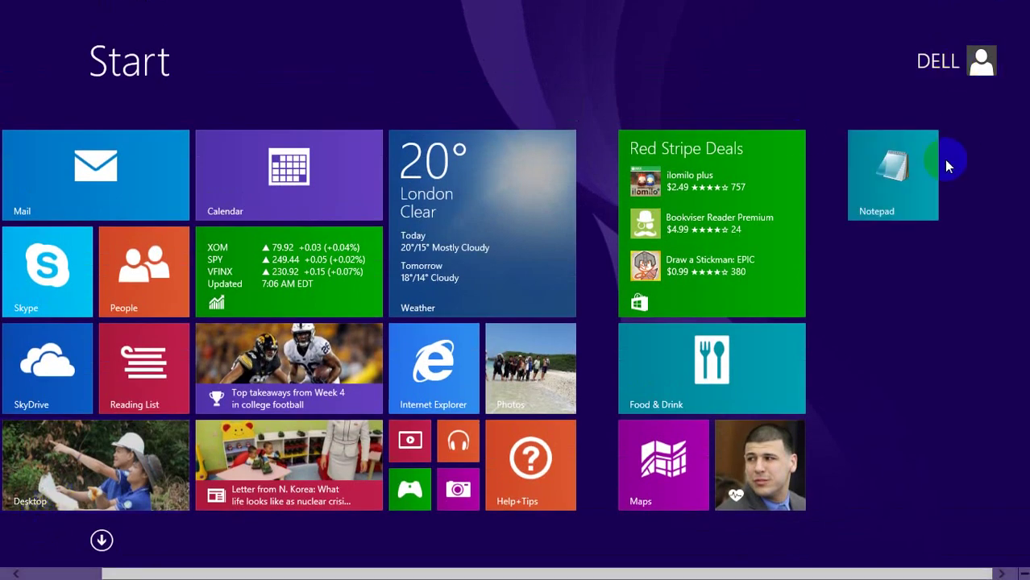
Step: Try to open a Notepad window from the Start screen, and return to the desktop
left_click(902, 181)
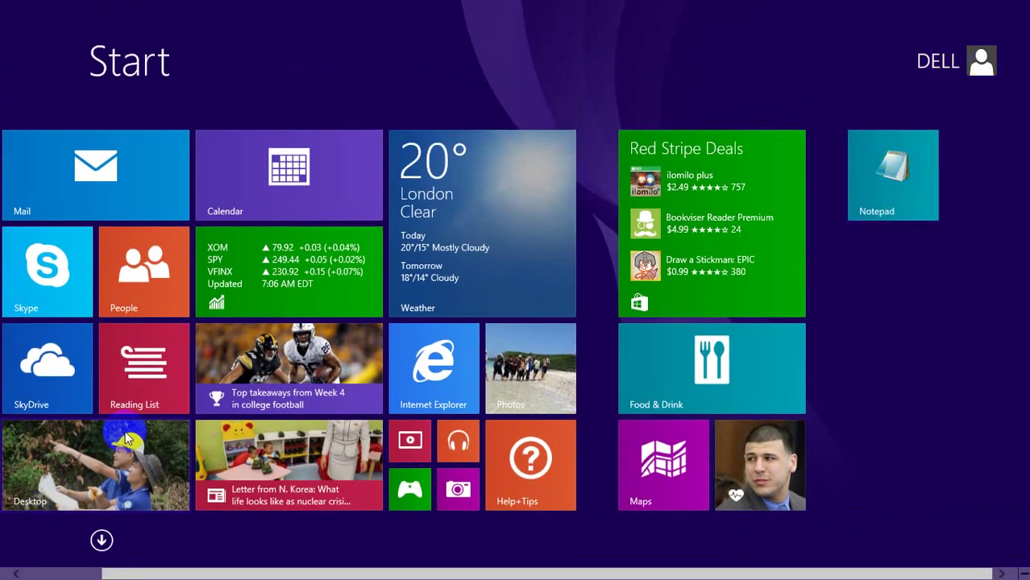
right_click(888, 182)
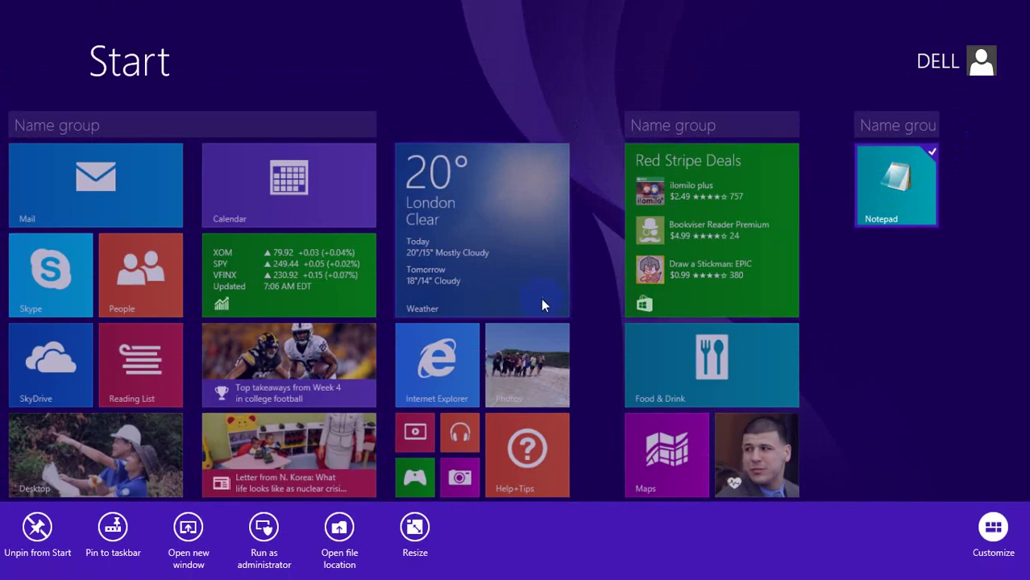
left_click(188, 531)
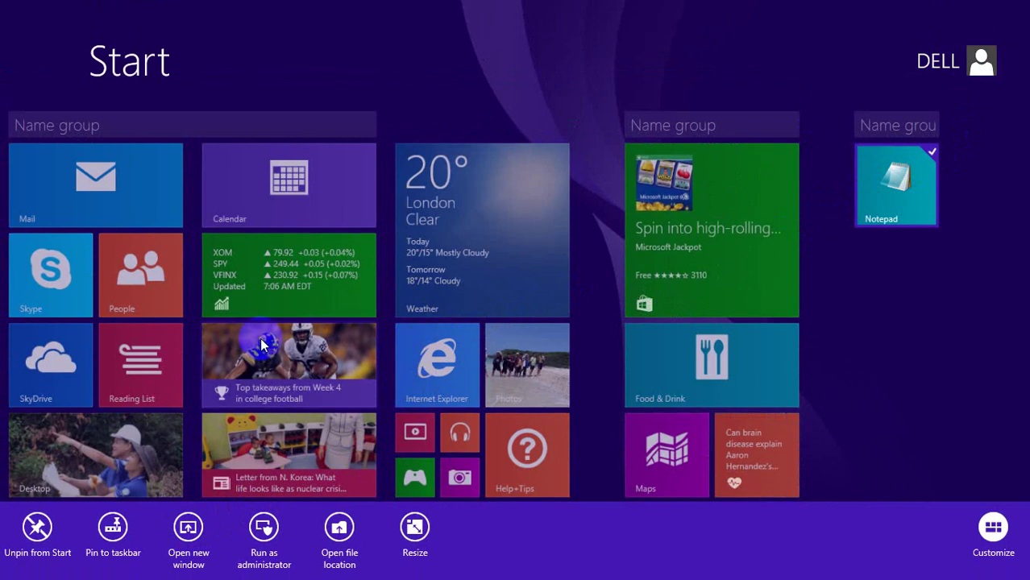
right_click(117, 450)
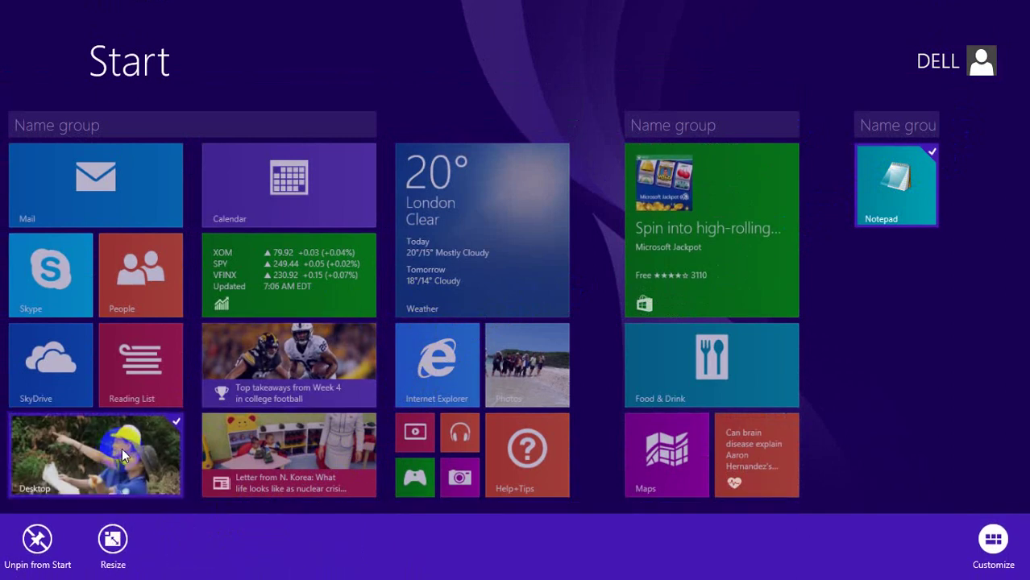
key("Escape")
left_click(172, 447)
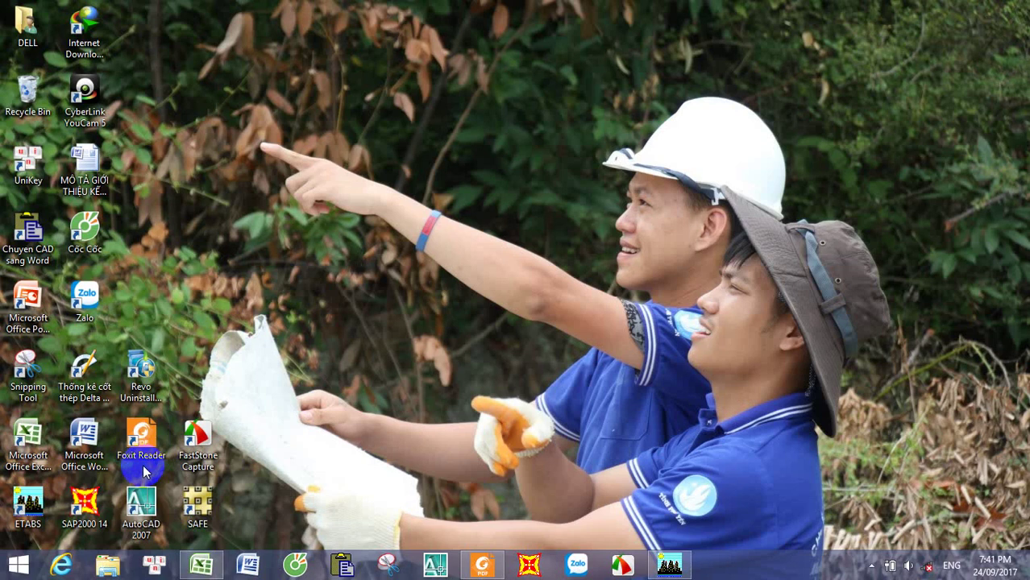
Step: Search This PC for "note", look through the results for the Notepad program, and return to This PC
left_click(108, 568)
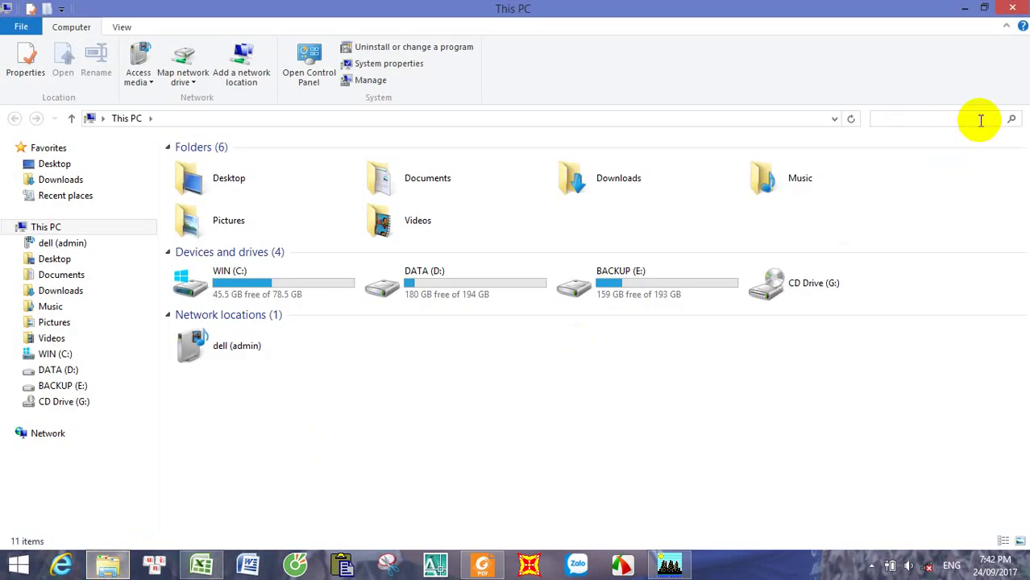
left_click(981, 120)
type("nt")
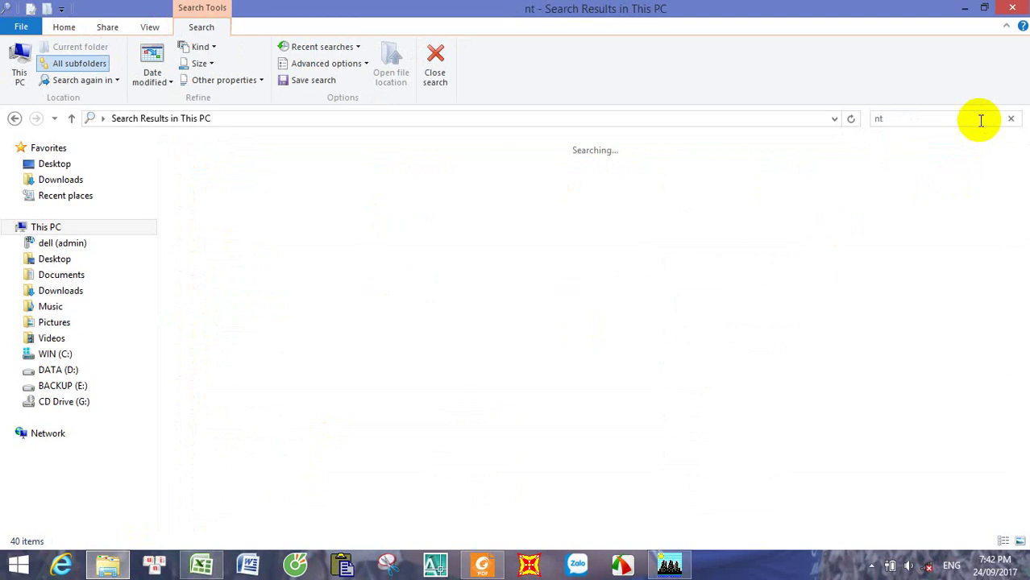
key("BackSpace")
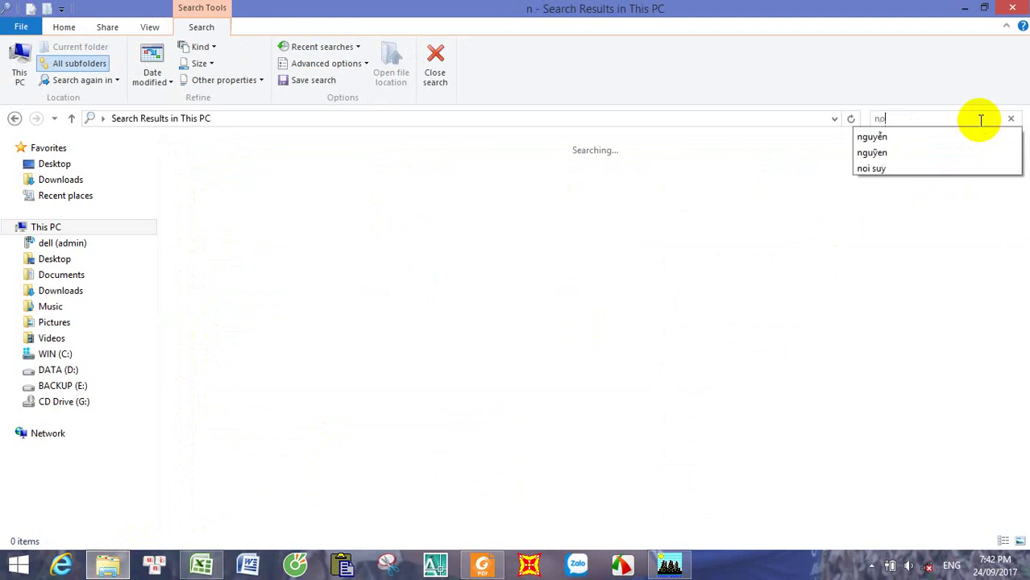
type("ote")
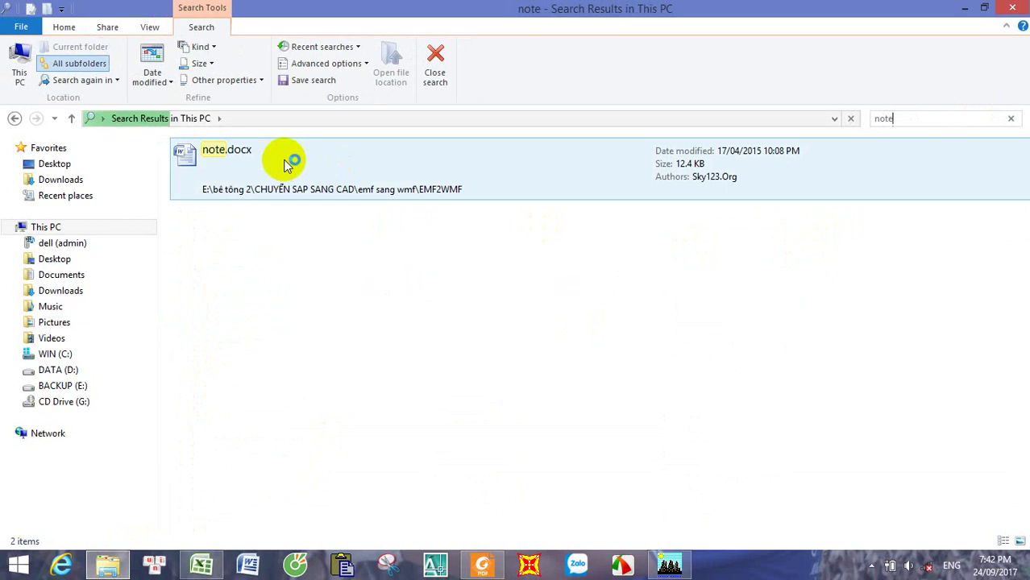
left_click(286, 165)
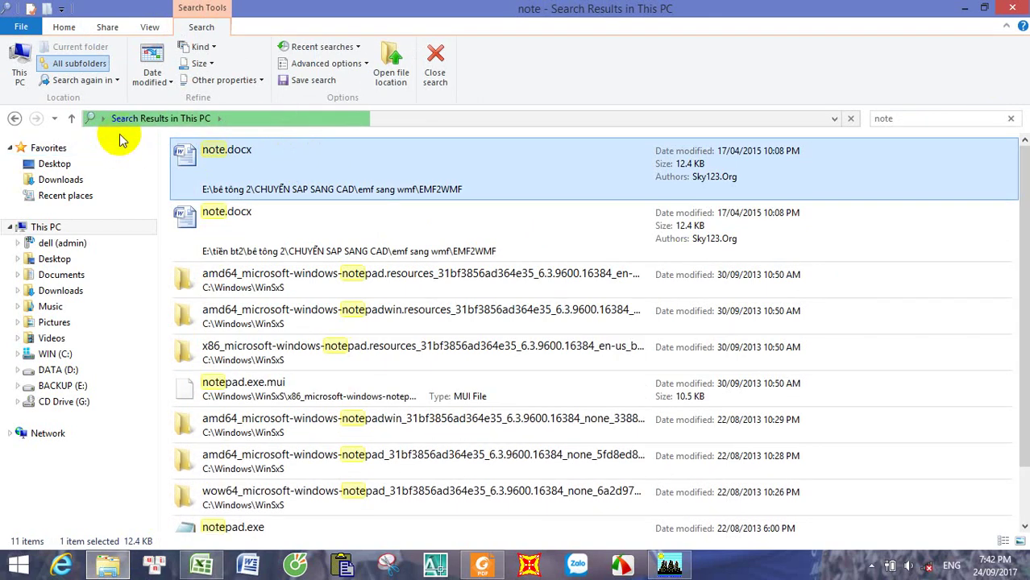
scroll(266, 145, "down", 3)
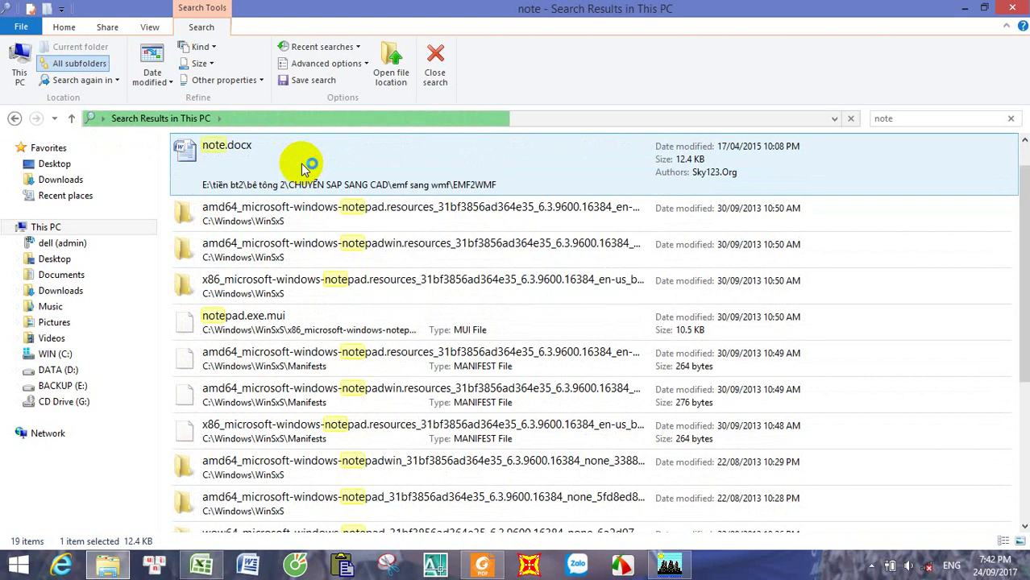
scroll(305, 167, "down", 5)
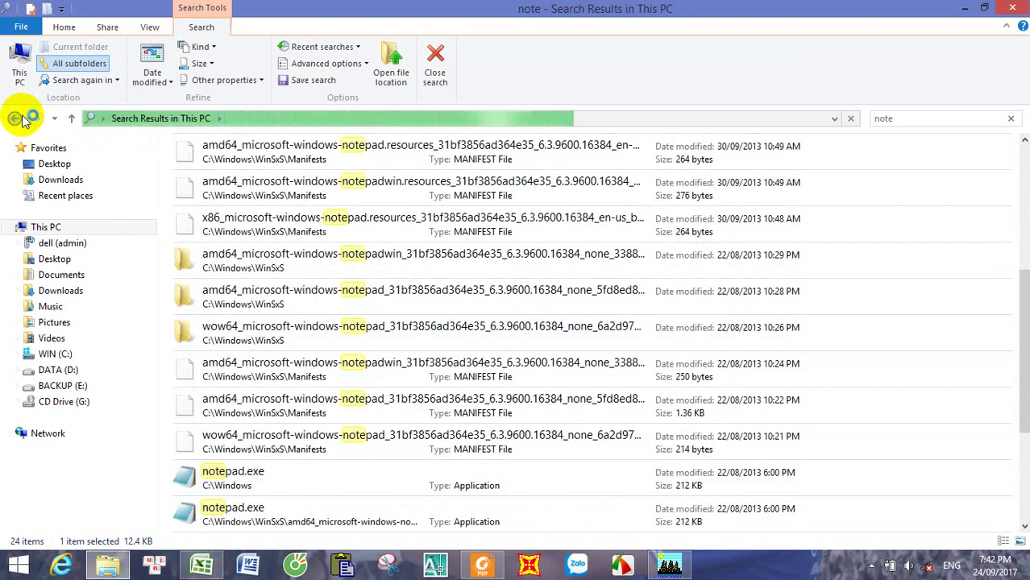
left_click(14, 118)
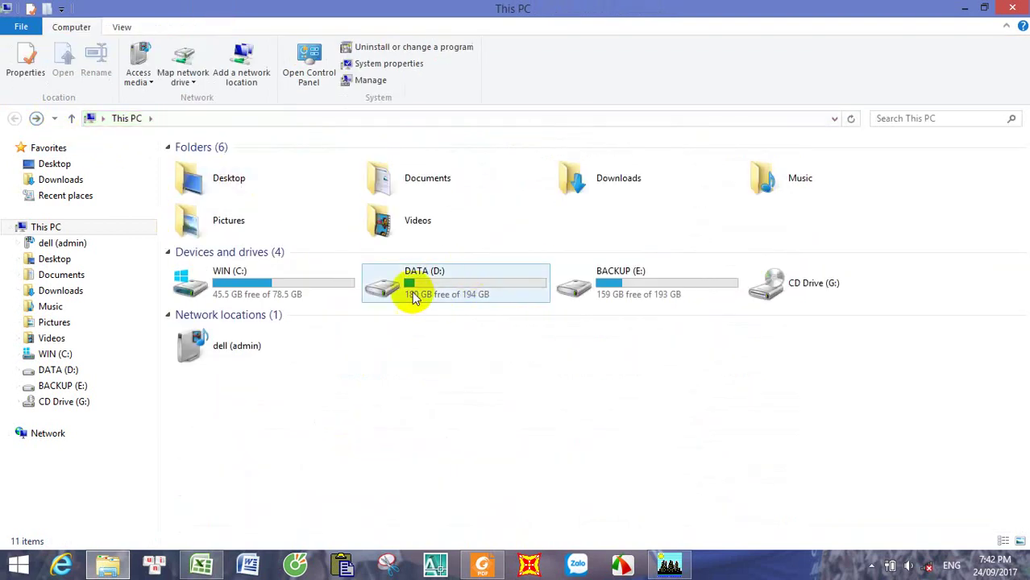
Step: Search the WIN (C:) drive for "note" to locate notepad.exe, and go back to This PC
double_click(292, 279)
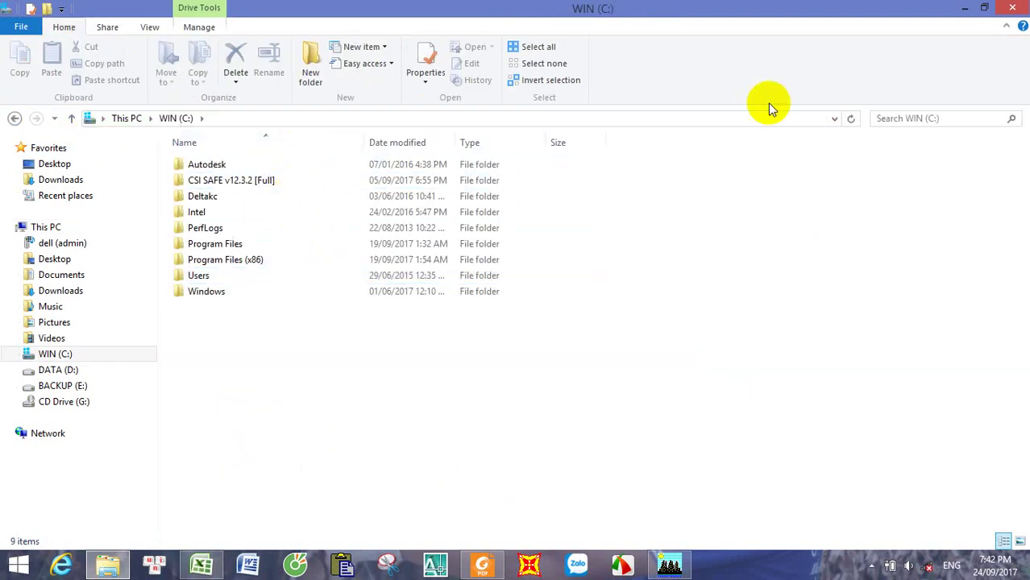
left_click(890, 118)
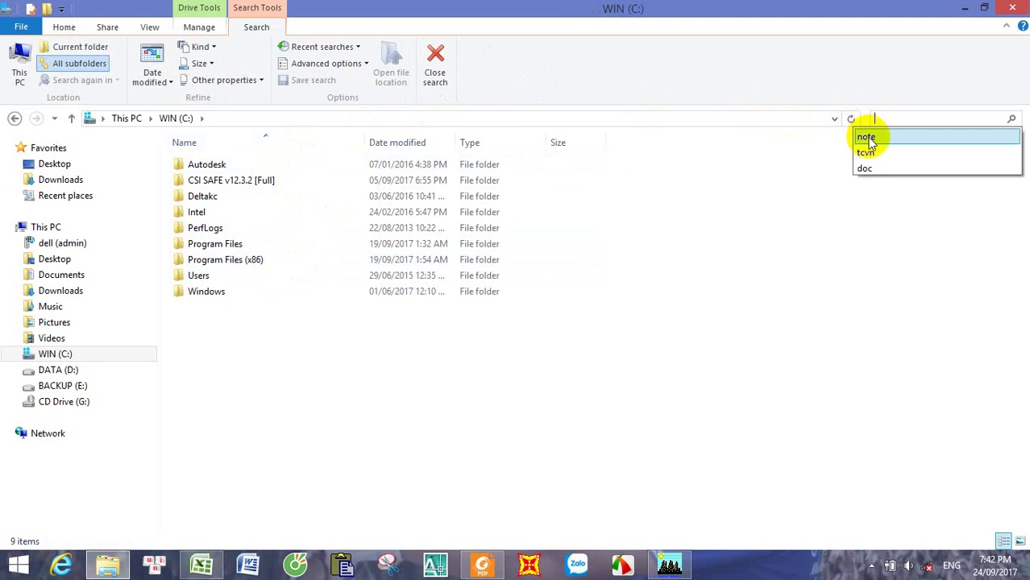
left_click(869, 138)
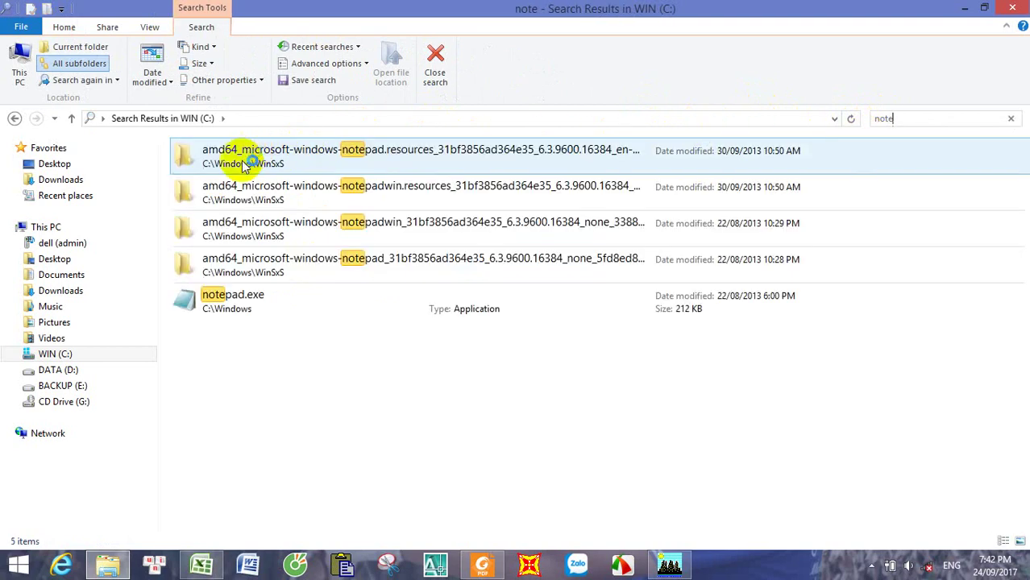
left_click(219, 302)
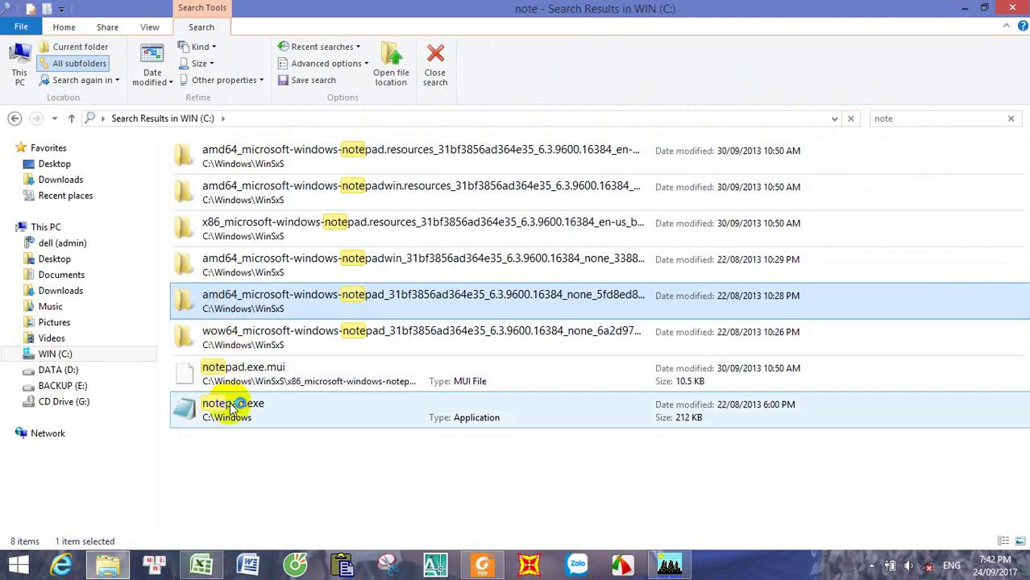
left_click(211, 415)
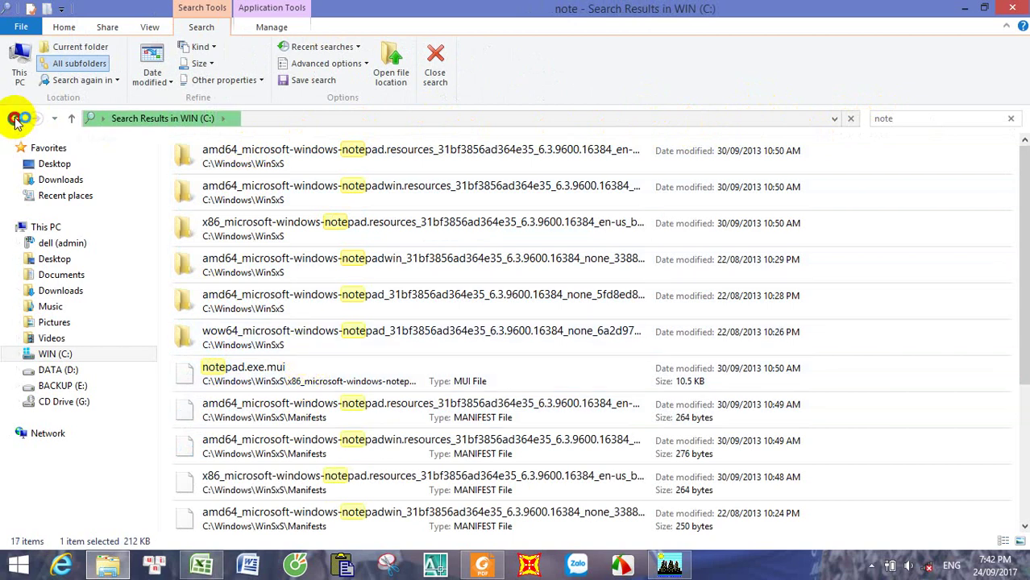
left_click(14, 118)
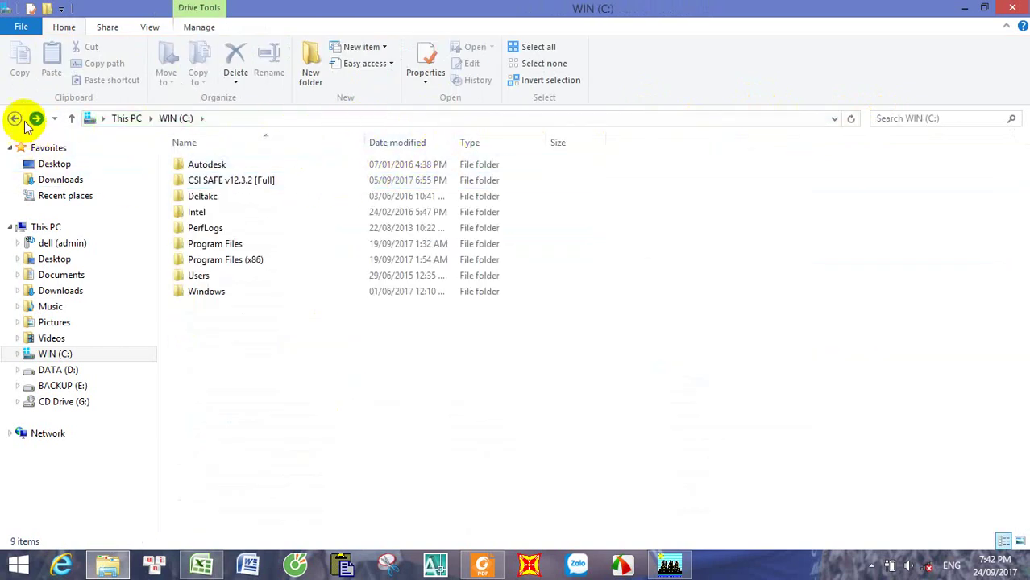
left_click(14, 118)
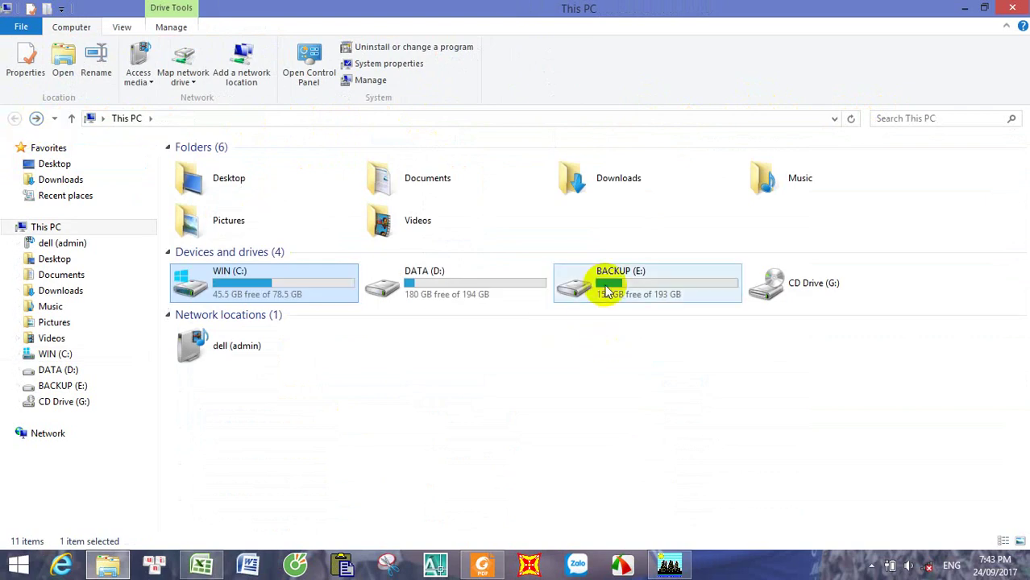
Step: View the contents of dongdat.txt in the nhà cao tầng folder on BACKUP (E:), and close the file
double_click(660, 276)
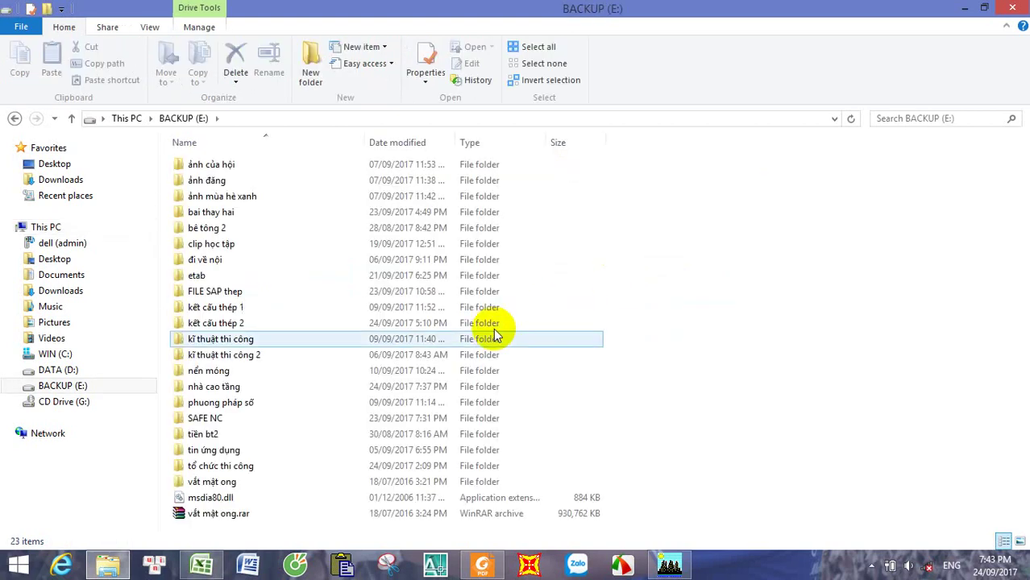
left_click(232, 484)
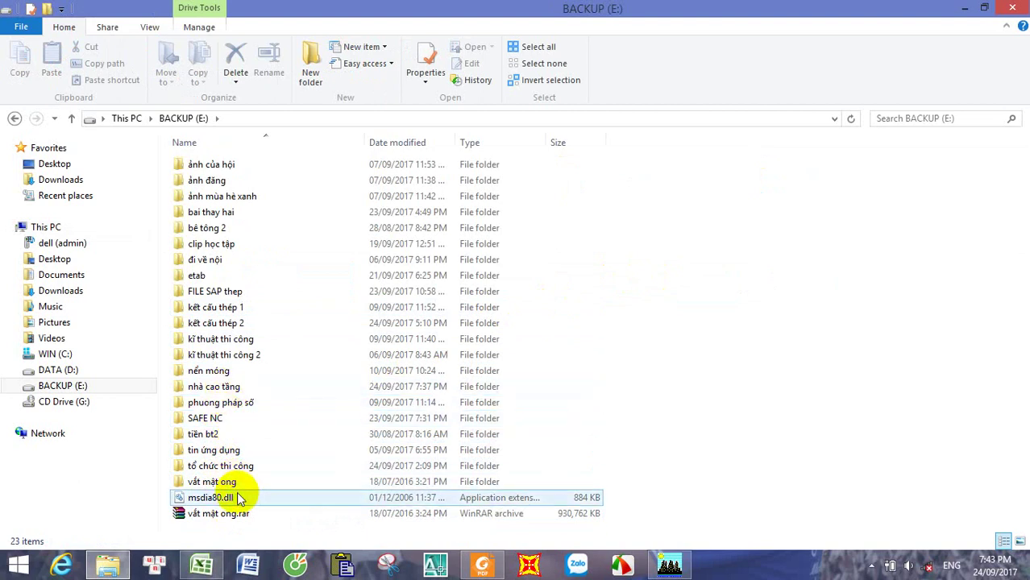
double_click(212, 387)
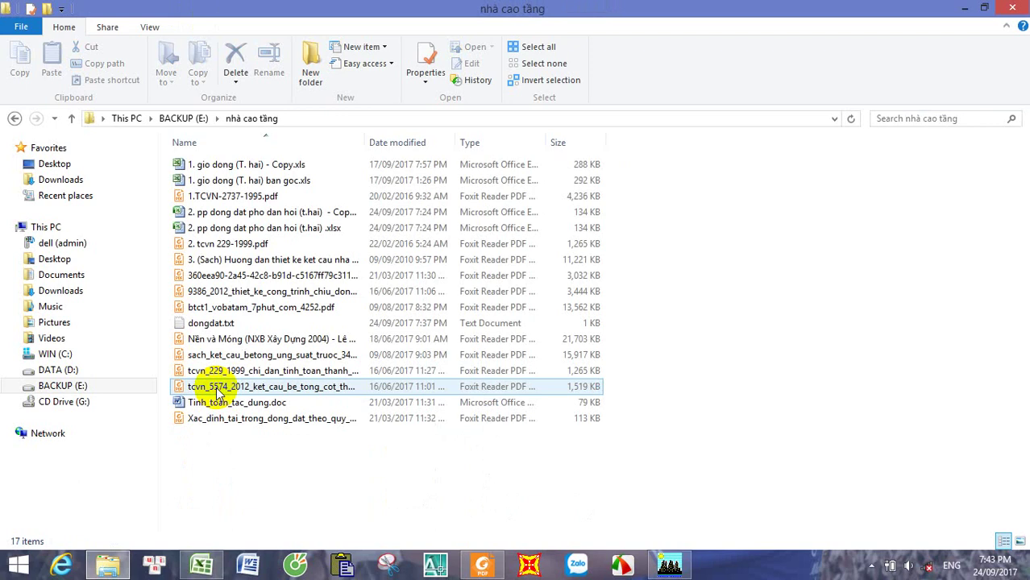
double_click(211, 323)
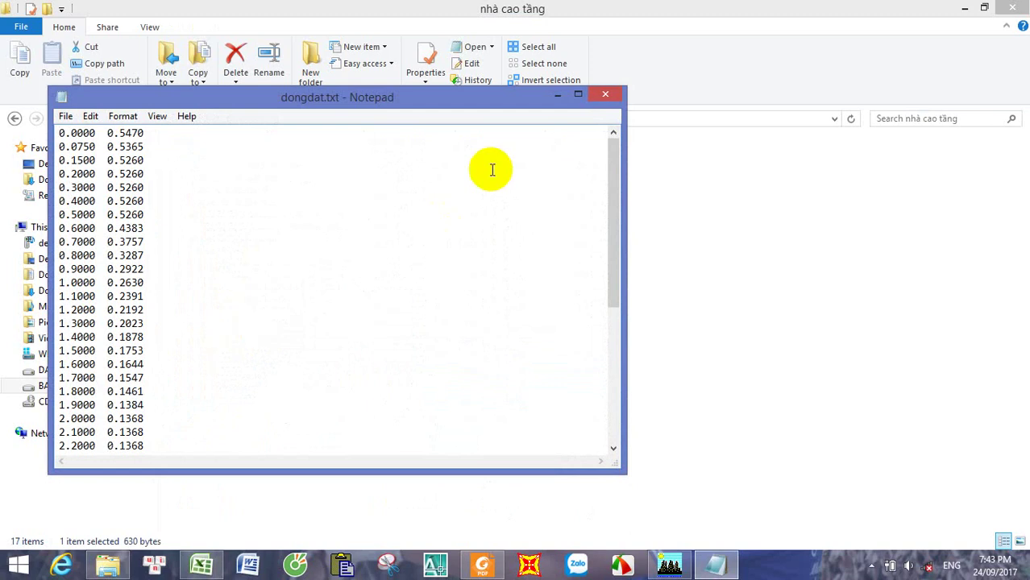
left_click(607, 97)
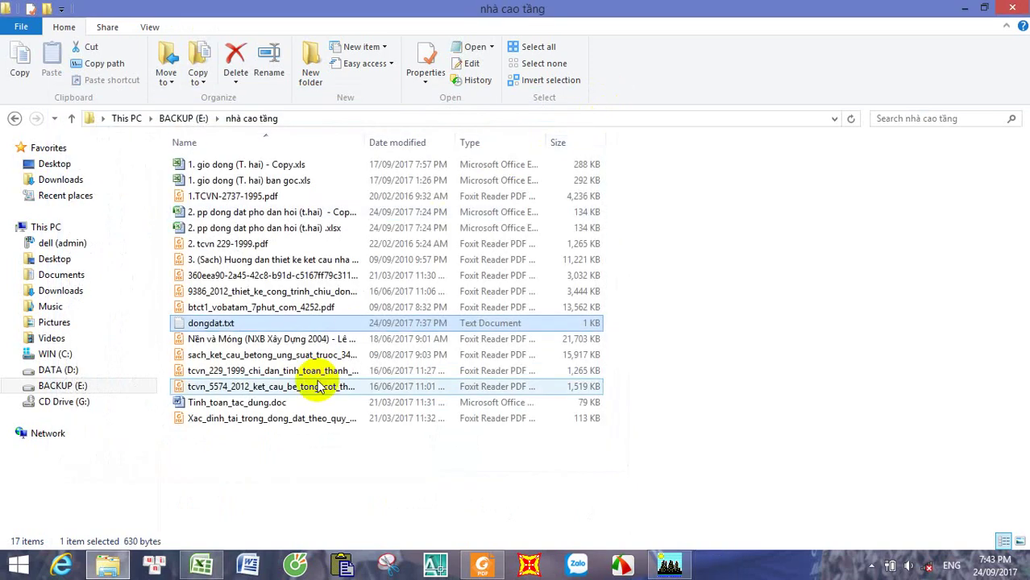
Step: Create a desktop shortcut to the dongdat.txt file in the nhà cao tầng folder
right_click(307, 325)
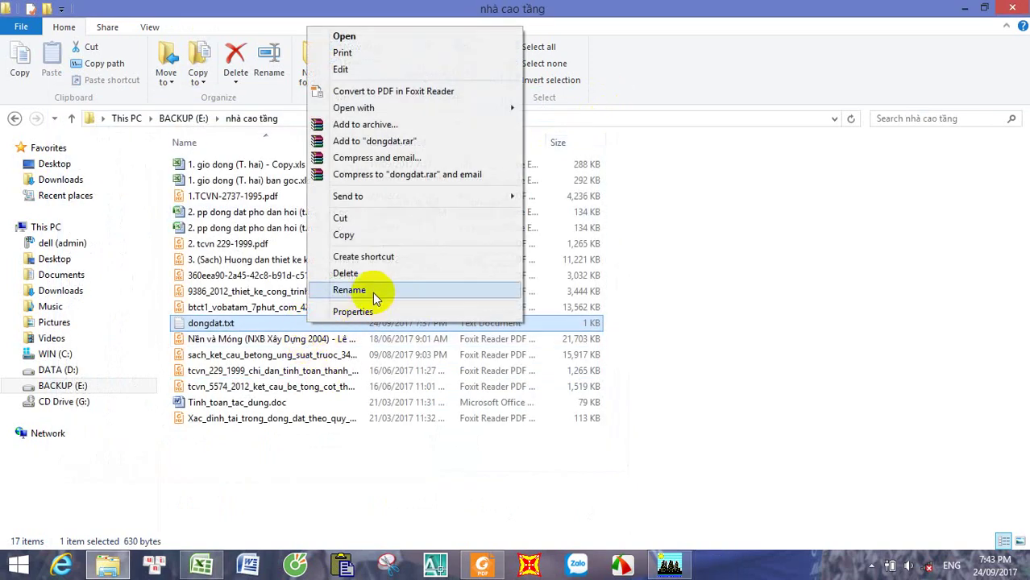
mouse_move(453, 199)
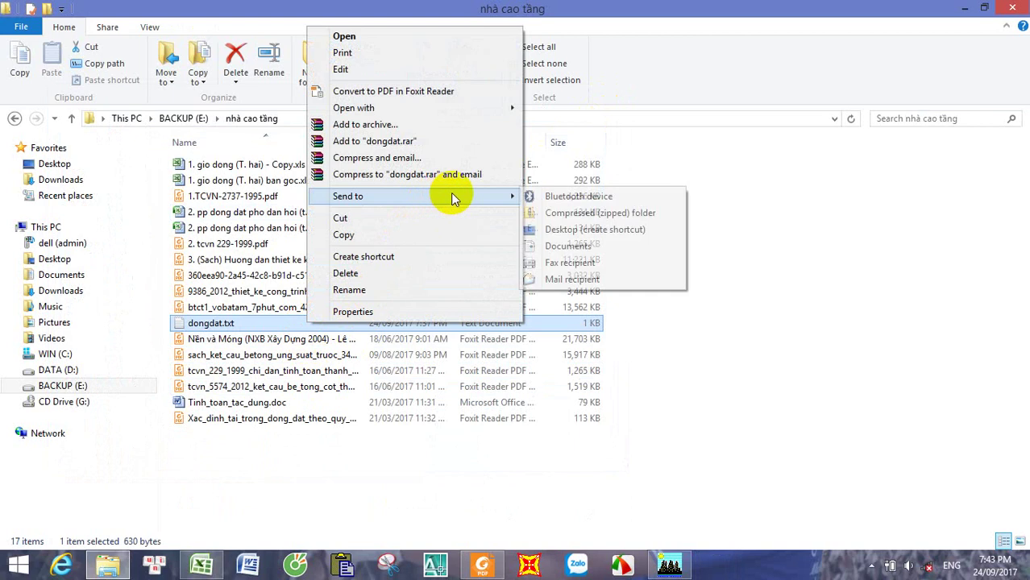
left_click(601, 228)
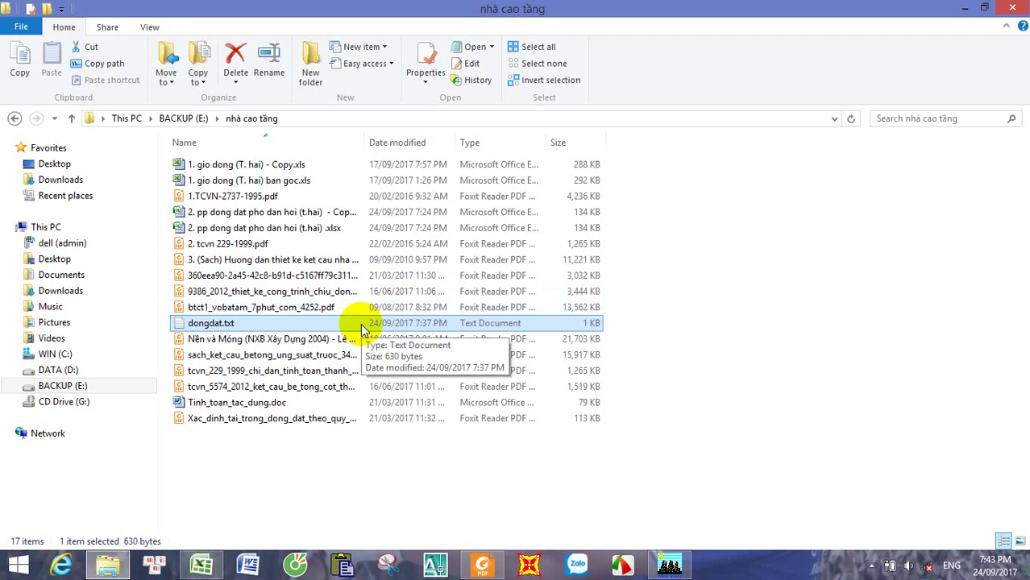
Step: Create a folder named pho in nhà cao tầng, move dongdat.txt into it, and switch to the buoi2 model in ETABS
right_click(226, 463)
mouse_move(292, 435)
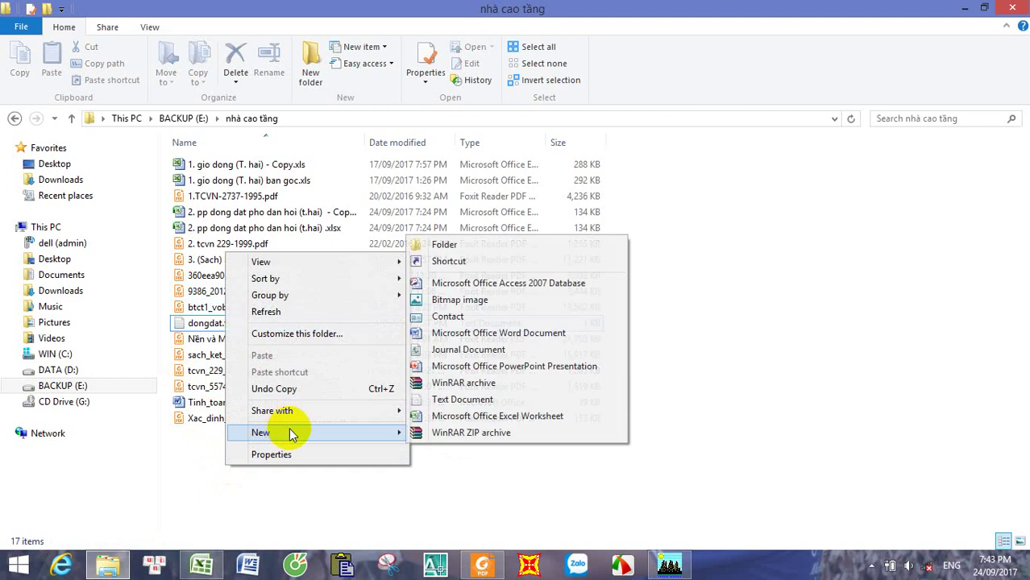
left_click(460, 250)
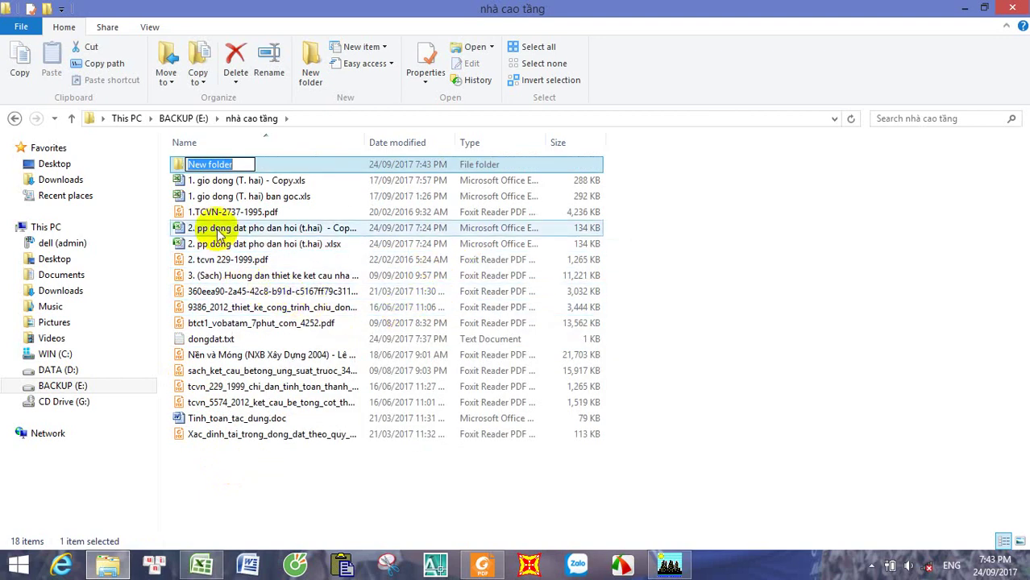
type("pho")
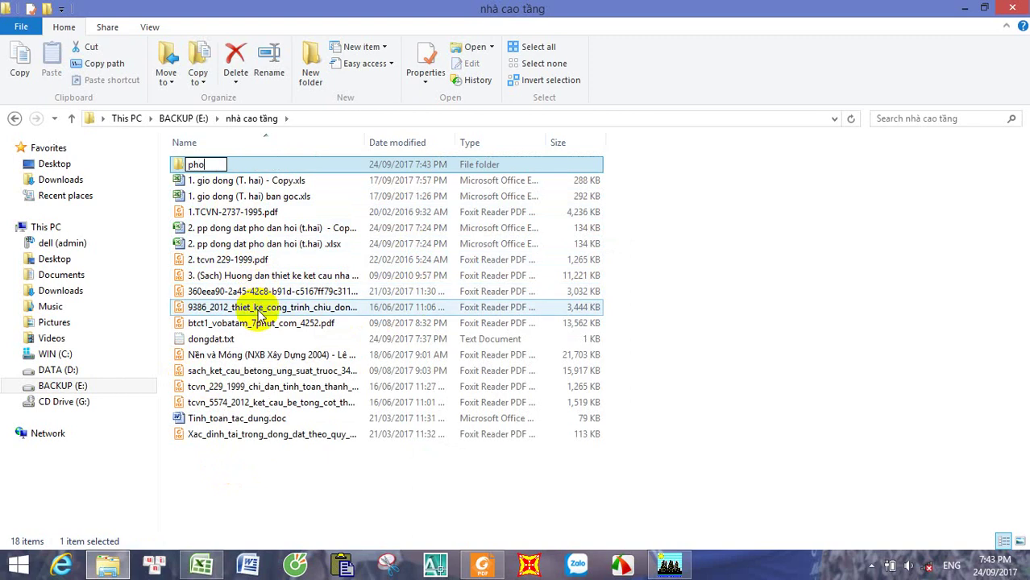
key("Return")
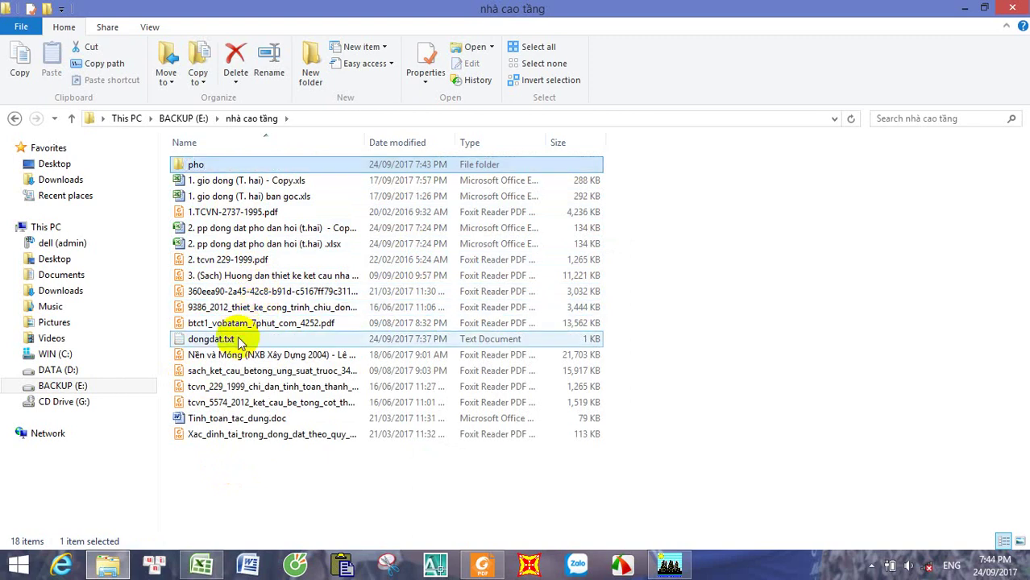
left_click_drag(205, 339, 211, 166)
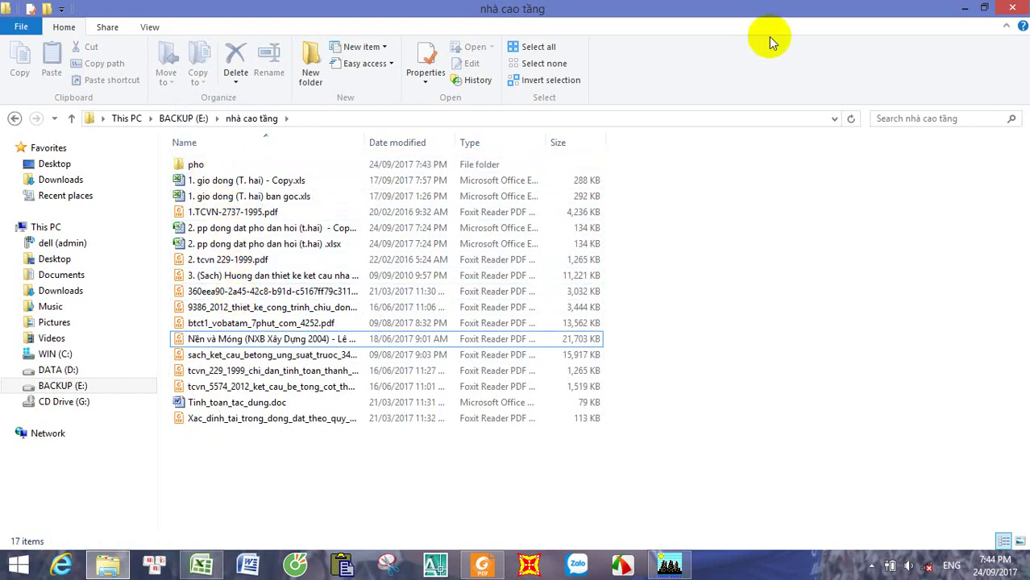
left_click(1014, 10)
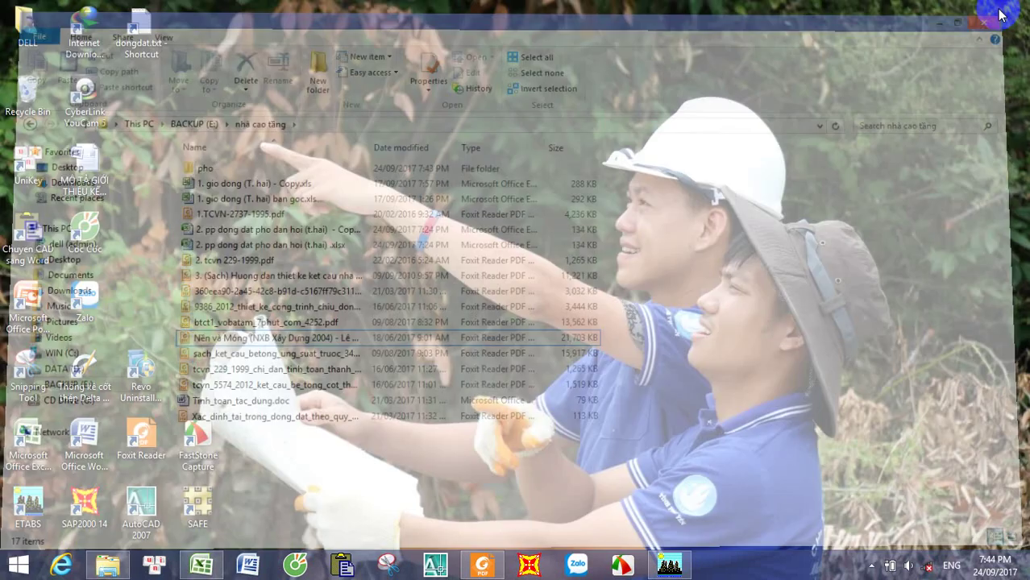
left_click(670, 567)
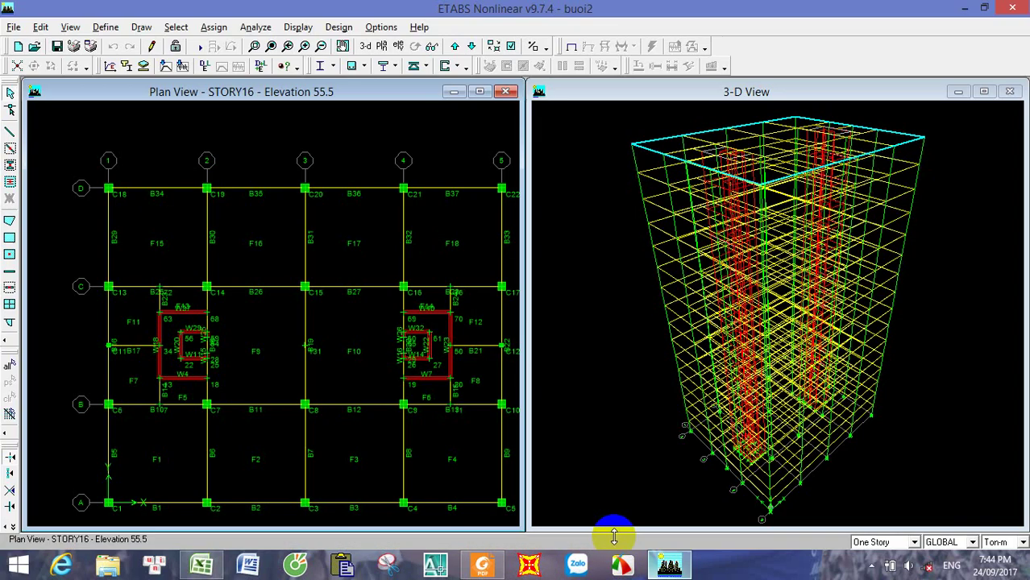
left_click(106, 28)
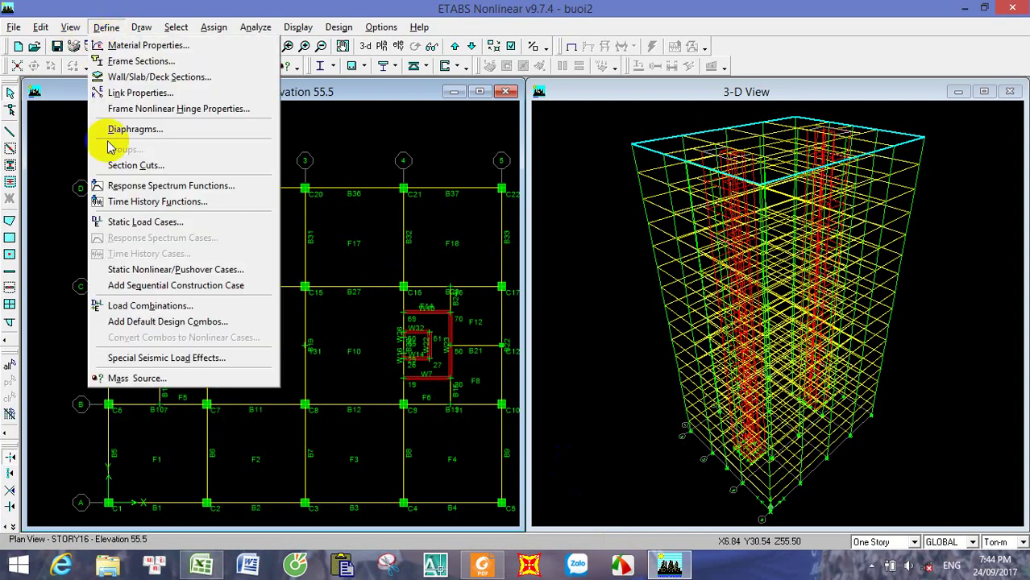
left_click(120, 184)
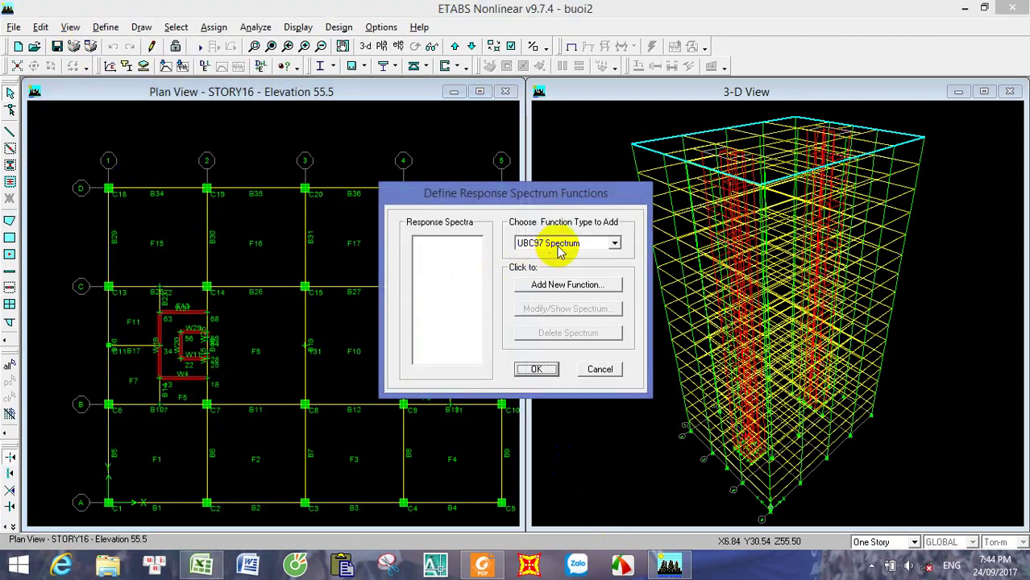
left_click(604, 243)
scroll(616, 272, "up", 1)
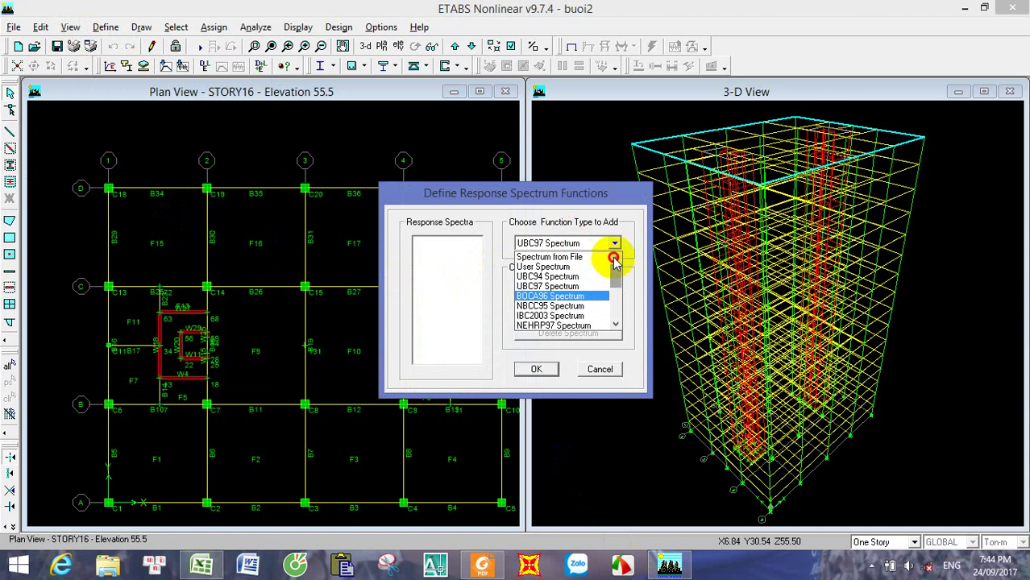
left_click(589, 256)
left_click(553, 371)
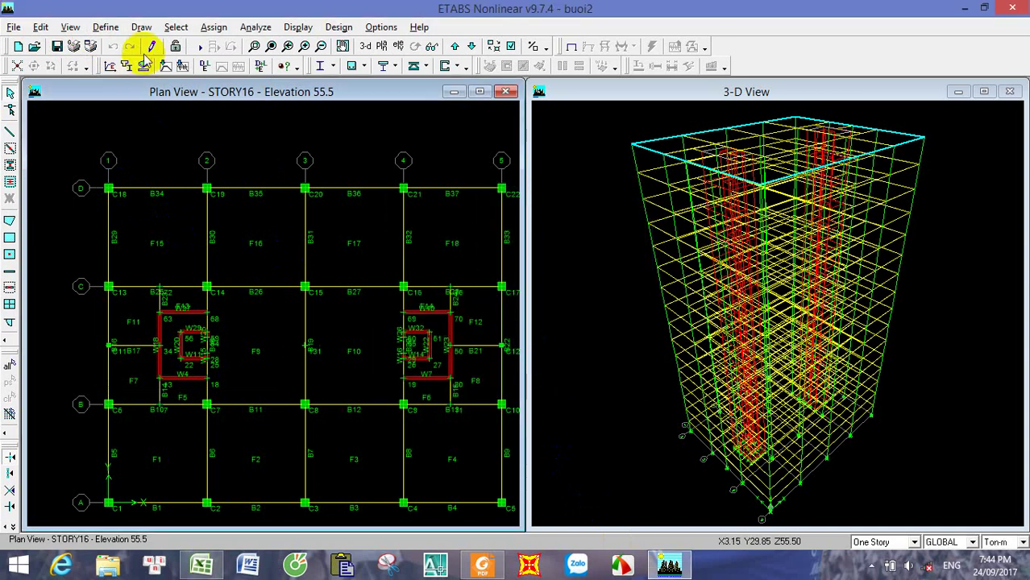
Step: Add a Spectrum from File response spectrum function named DONGDAT, with its values read as Period vs Value
left_click(105, 28)
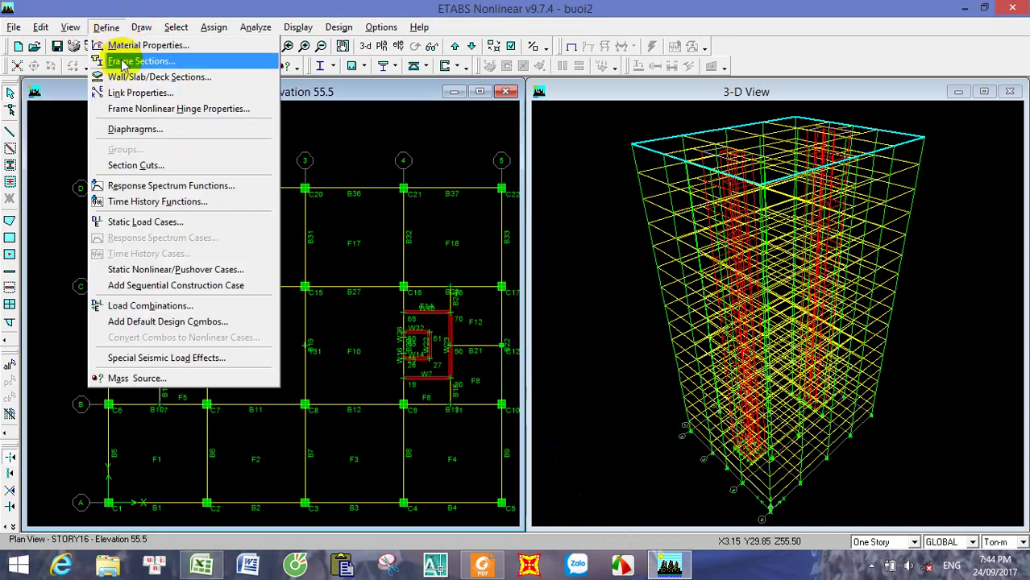
left_click(143, 189)
left_click(596, 245)
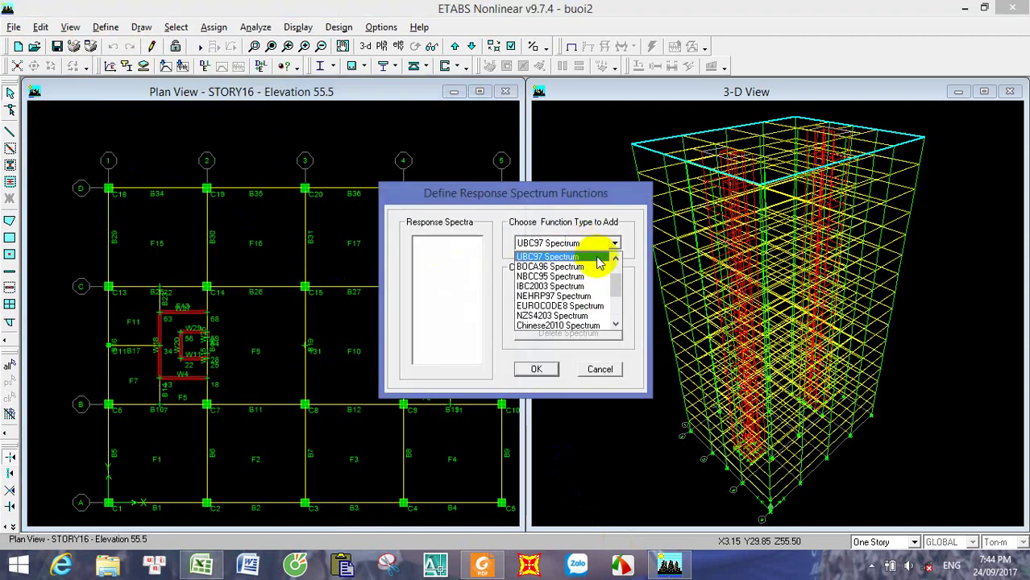
scroll(593, 262, "up", 1)
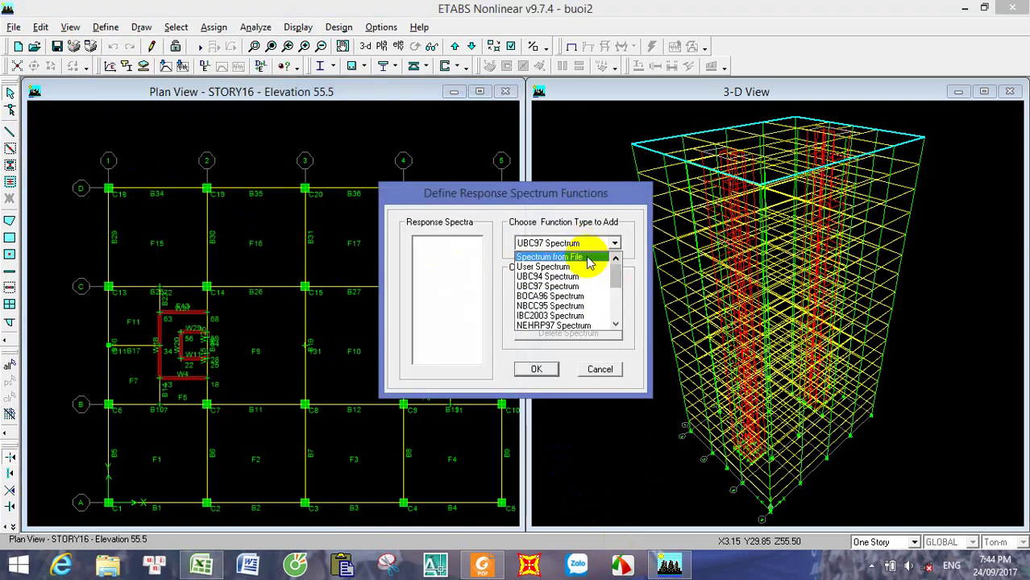
left_click(590, 258)
left_click(574, 282)
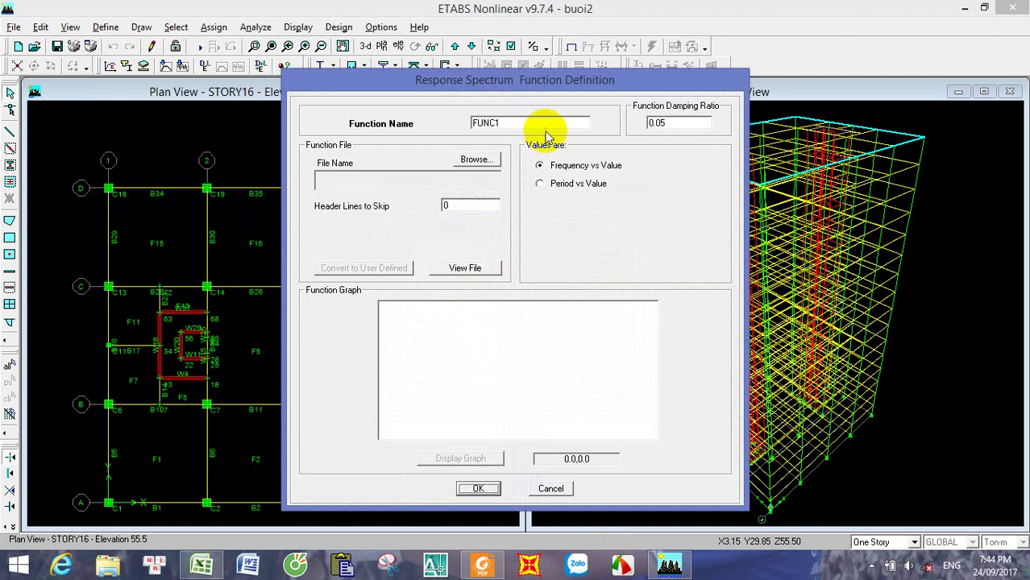
left_click(540, 184)
double_click(520, 123)
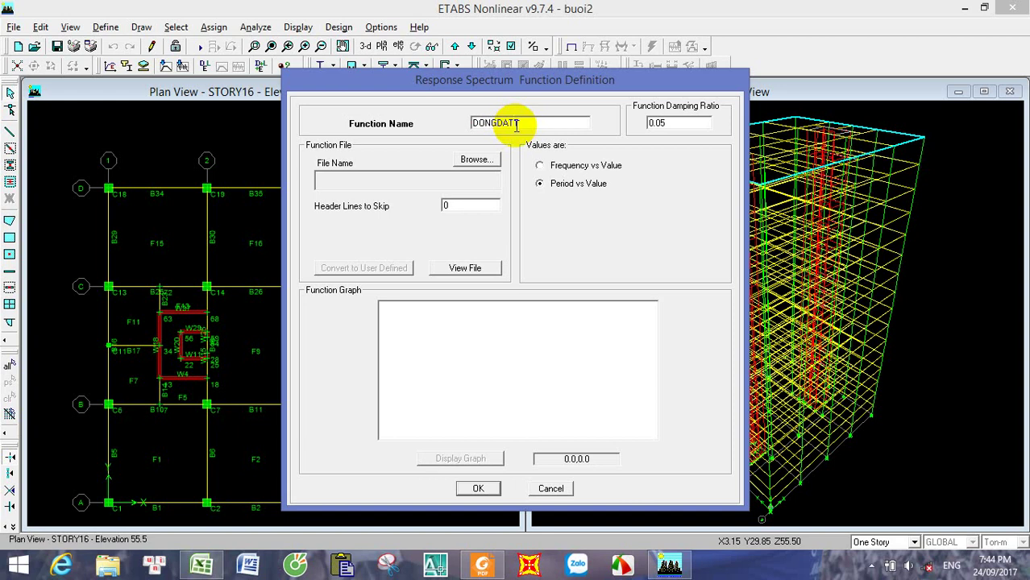
Step: Load dongdat.txt from the nhà cao tầng\pho folder on BACKUP (E:) as the function file, using the Text Files (*.txt) filter
left_click(476, 160)
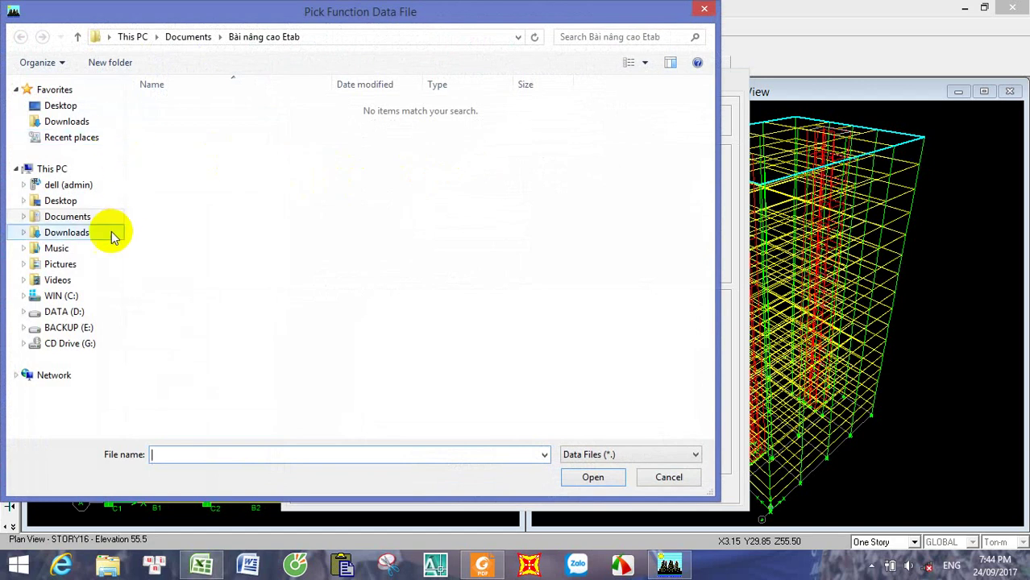
left_click(74, 327)
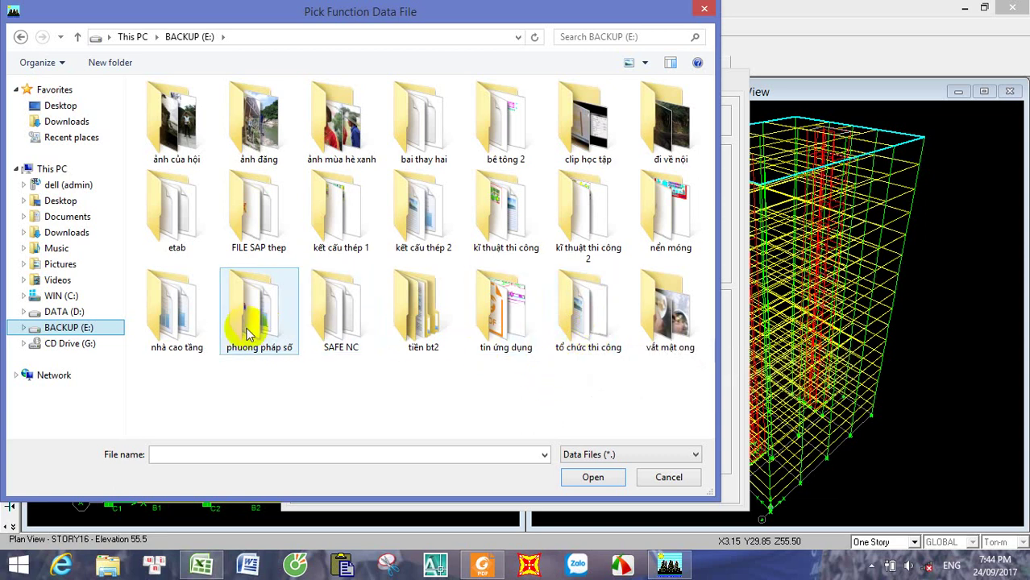
double_click(193, 322)
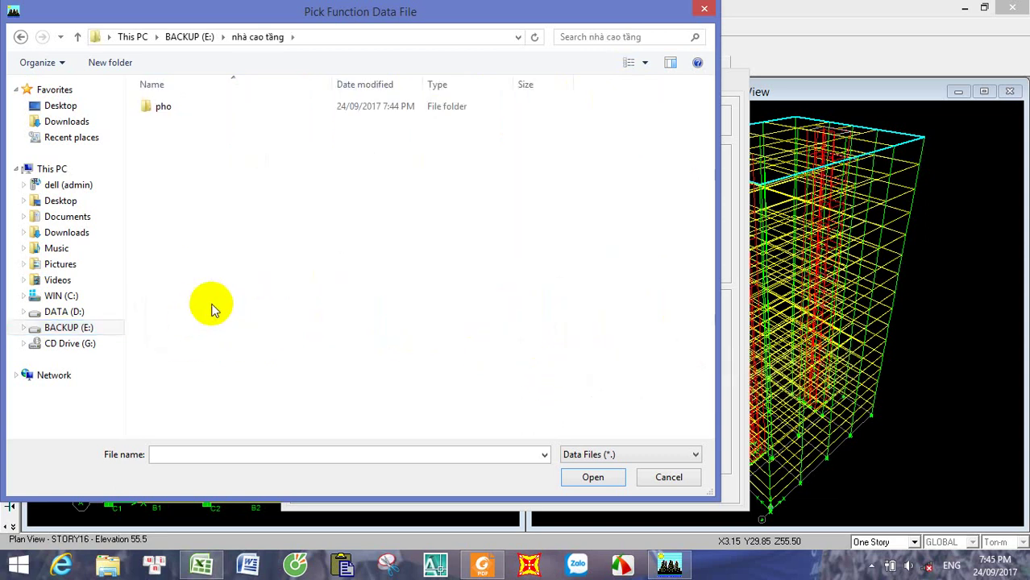
left_click(186, 109)
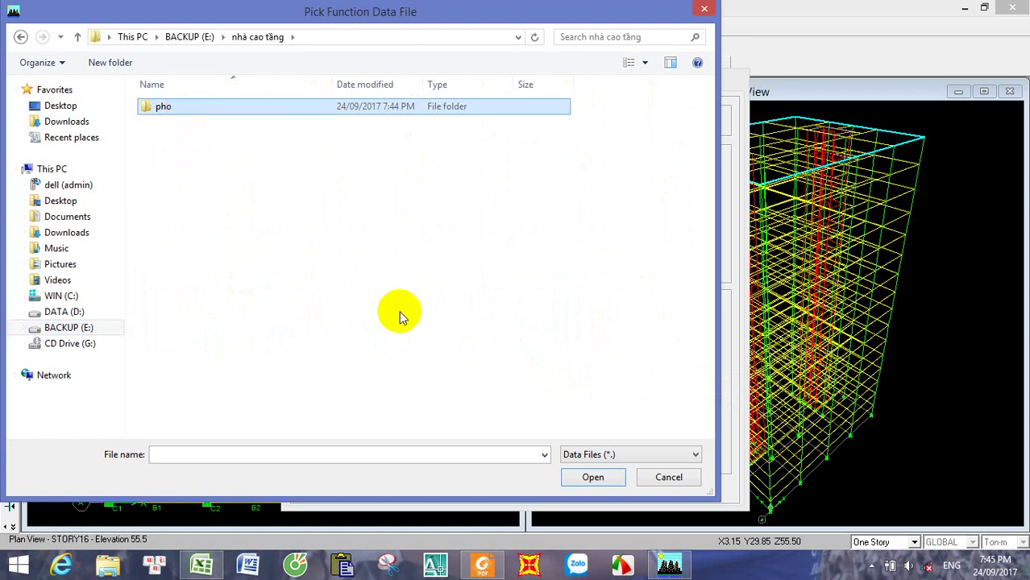
left_click(583, 479)
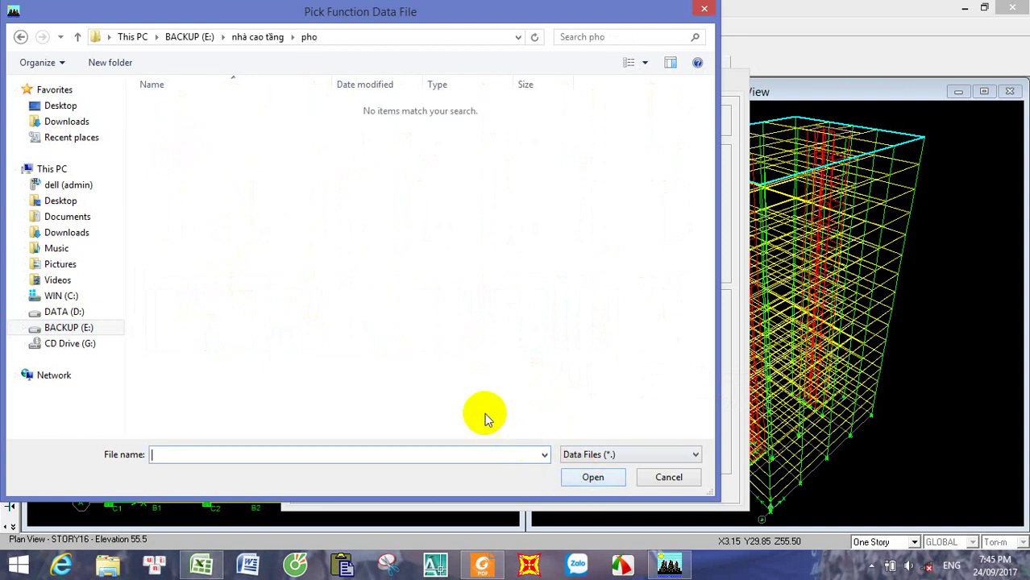
left_click(391, 185)
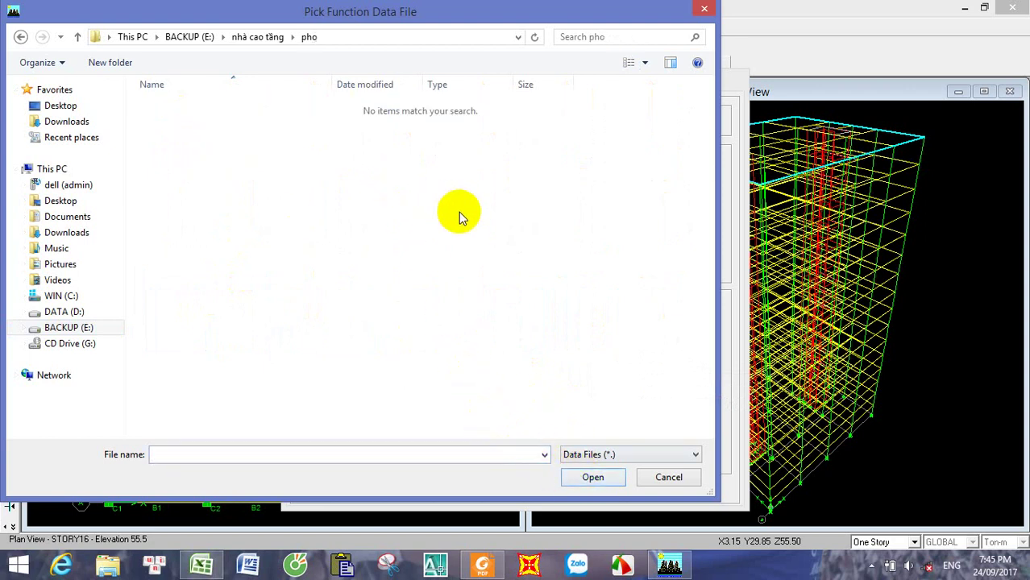
left_click(595, 454)
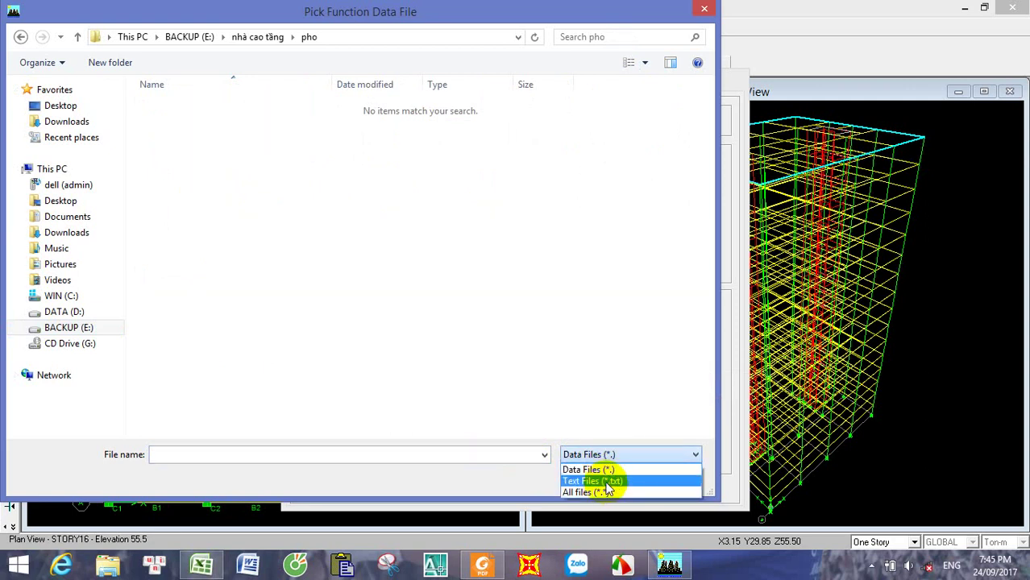
left_click(605, 482)
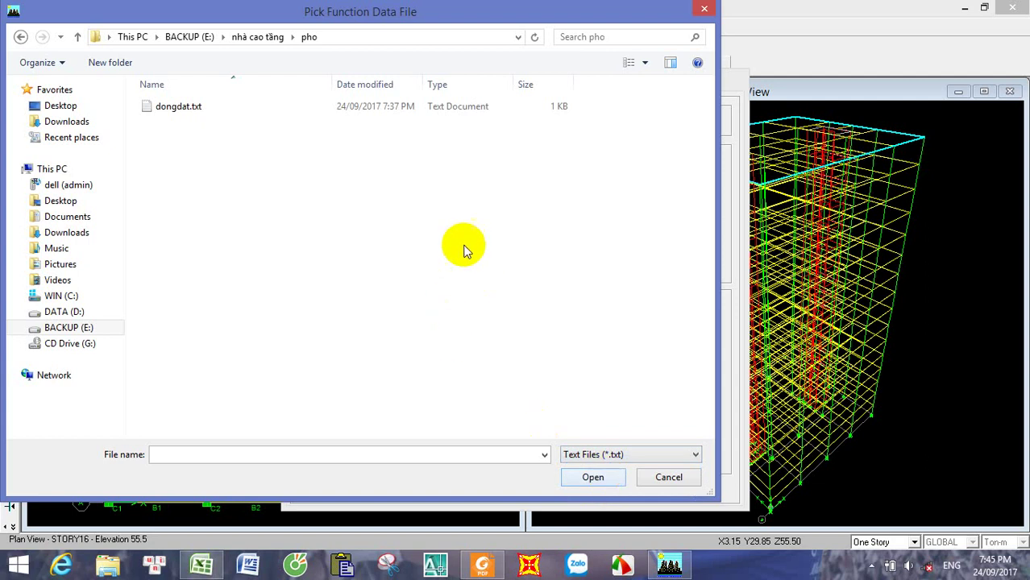
left_click(364, 110)
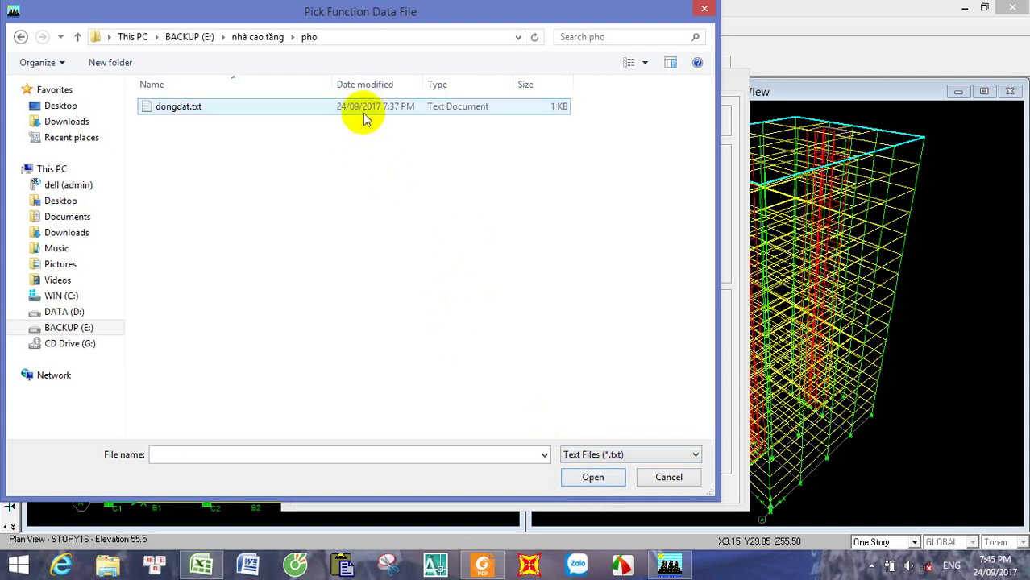
left_click(578, 480)
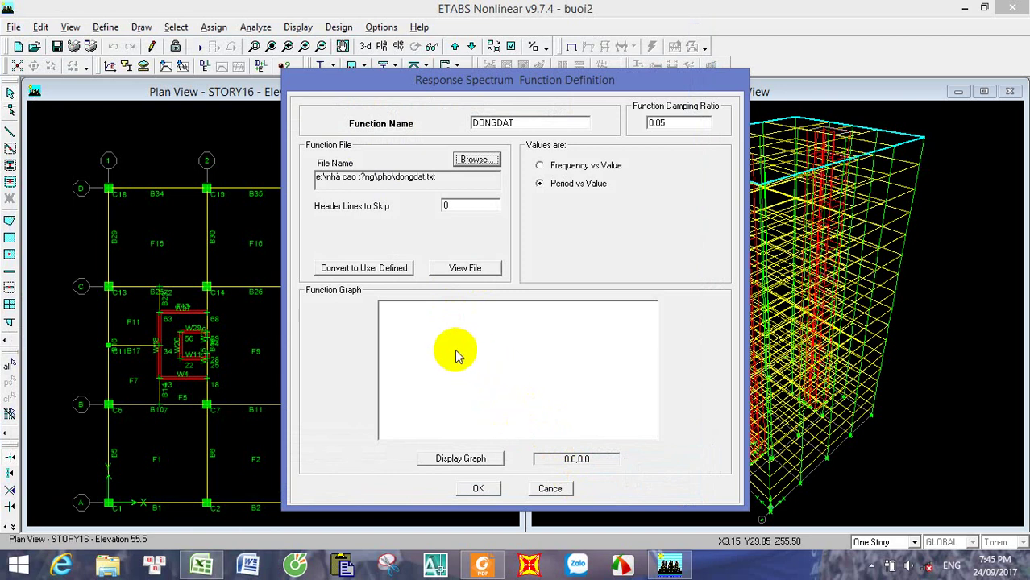
Step: Try to display the graph of the DONGDAT function, and cancel the function definition
left_click(456, 461)
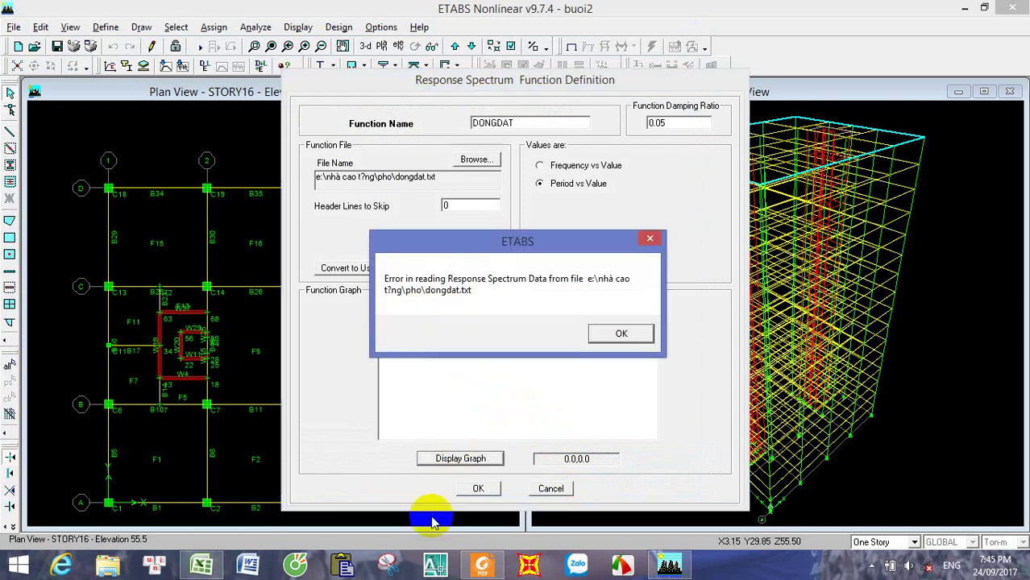
left_click(617, 334)
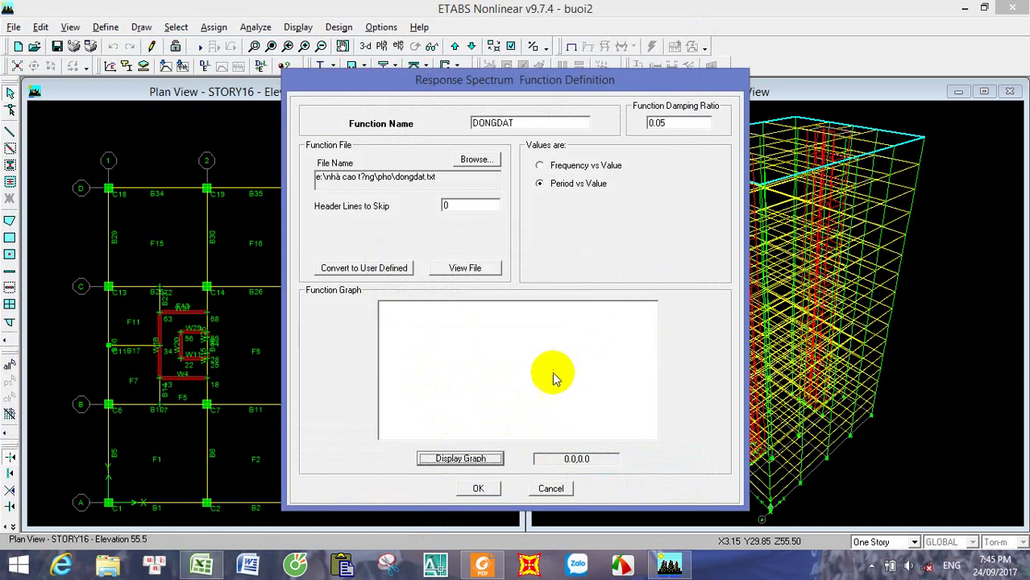
left_click(551, 489)
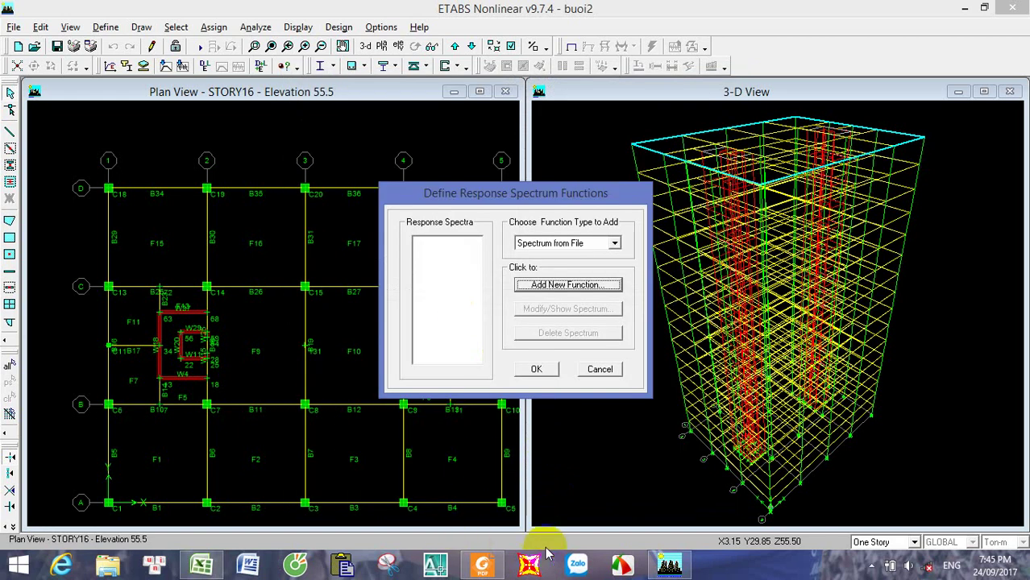
Step: Switch to File Explorer and open the nhà cao tầng folder on BACKUP (E:)
mouse_move(666, 570)
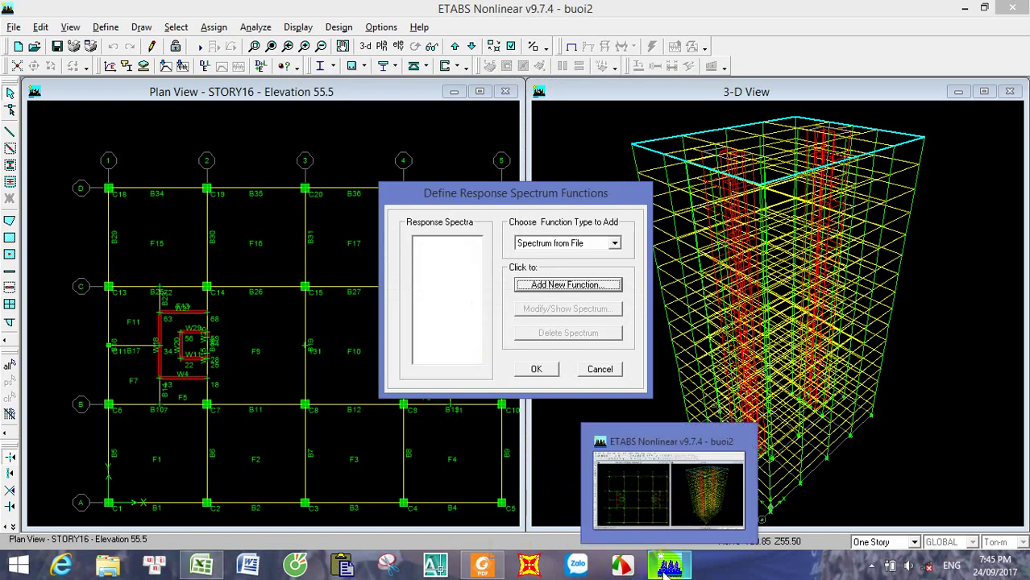
left_click(108, 564)
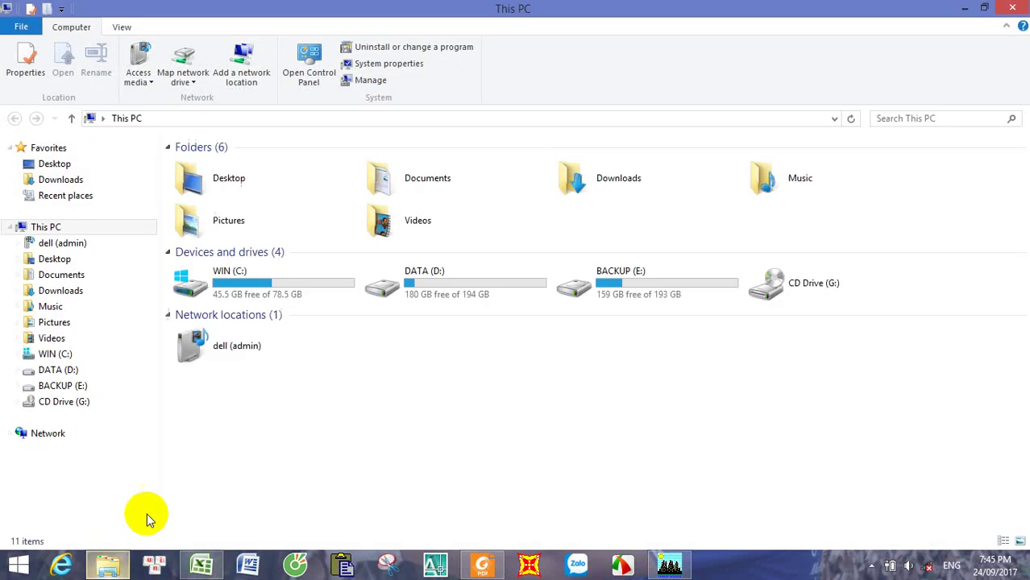
double_click(587, 286)
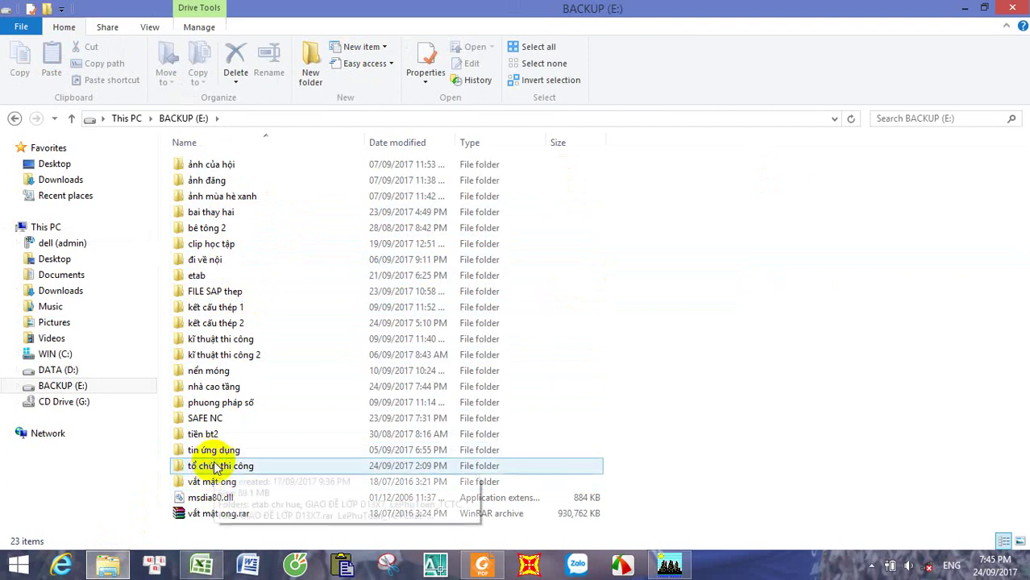
left_click(219, 388)
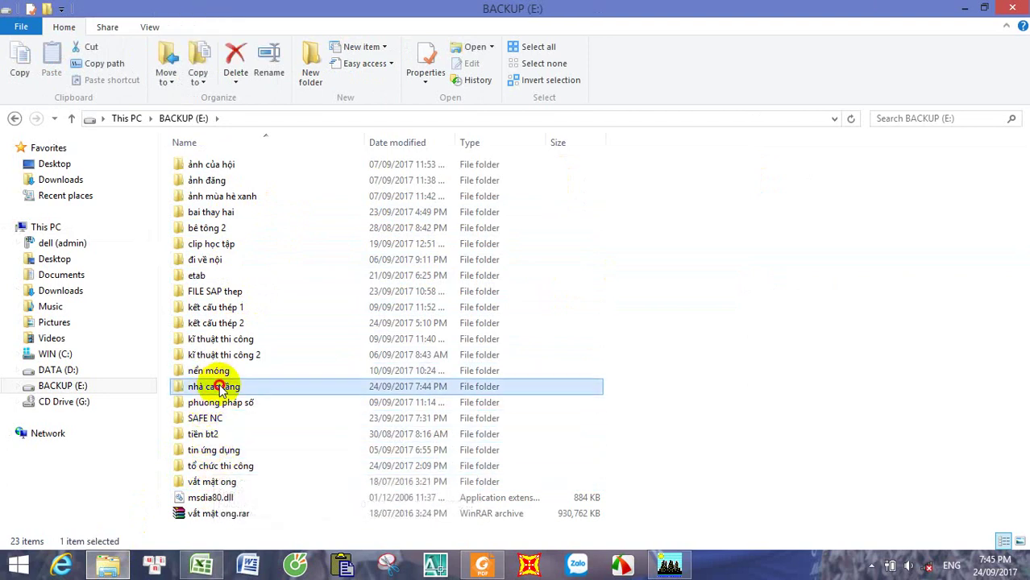
double_click(220, 388)
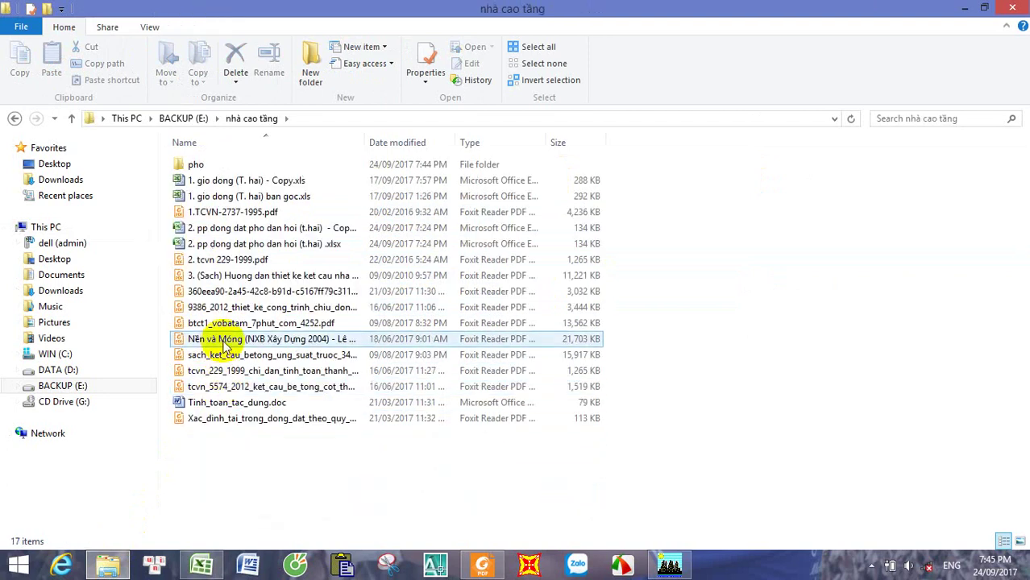
Step: Create a desktop shortcut to the pho folder and return to the buoi2 model in ETABS
right_click(209, 166)
left_click(211, 183)
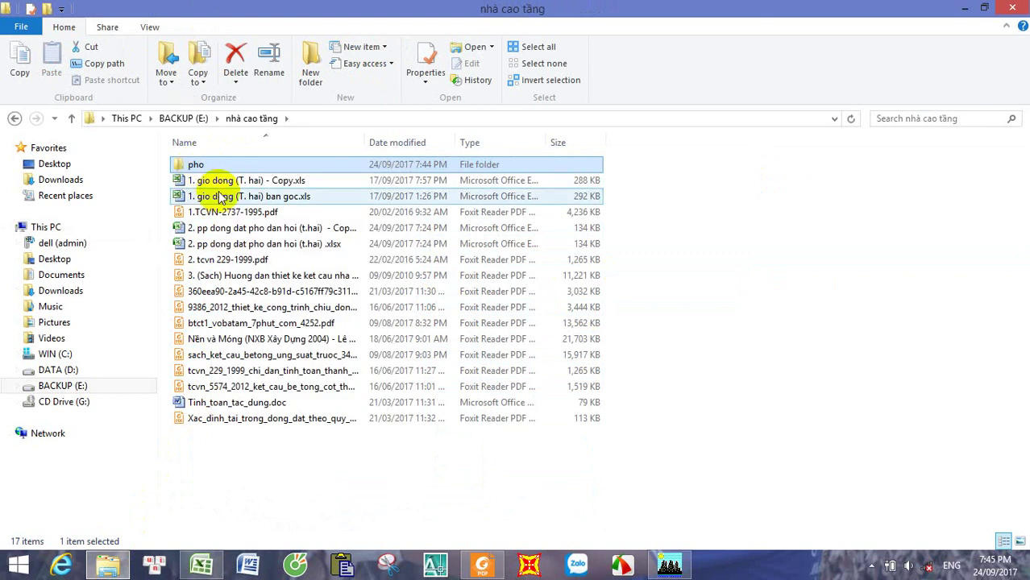
left_click(272, 243)
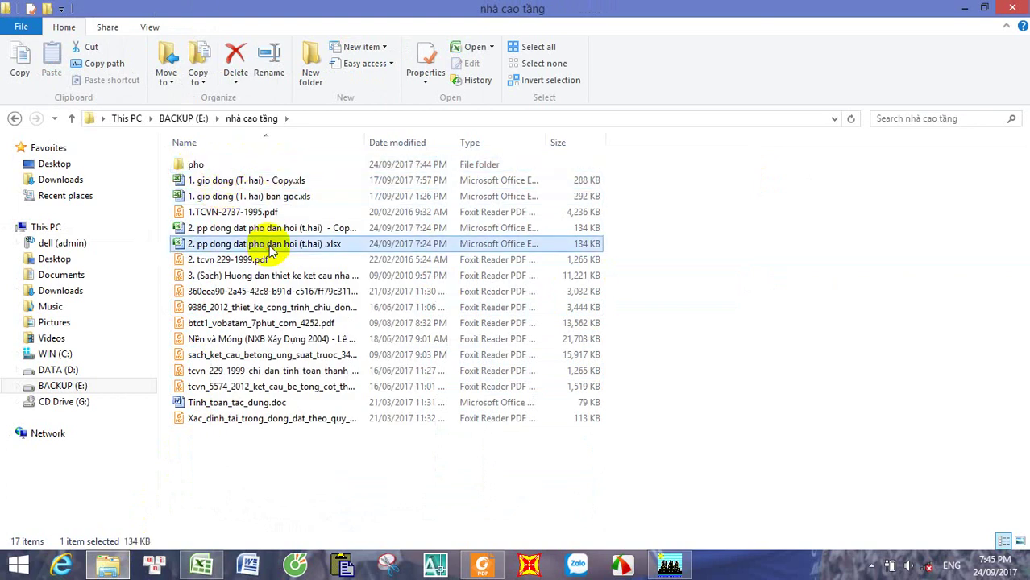
right_click(241, 165)
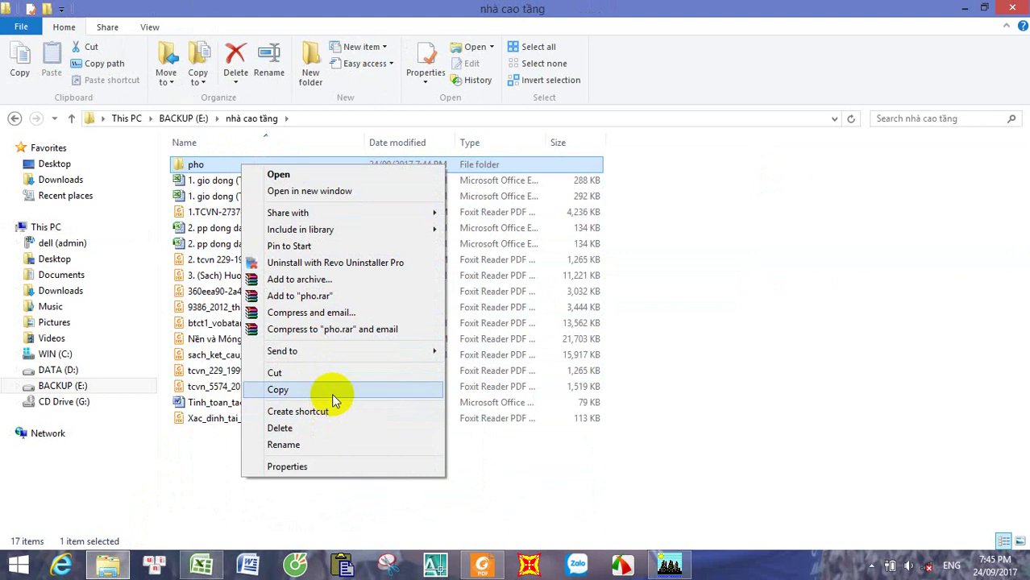
mouse_move(386, 351)
left_click(475, 386)
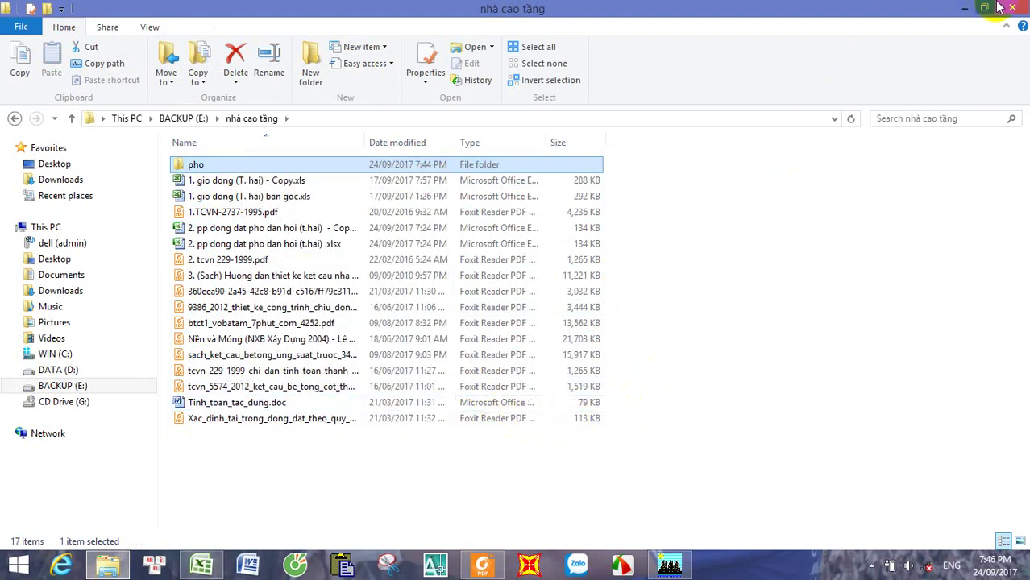
left_click(965, 8)
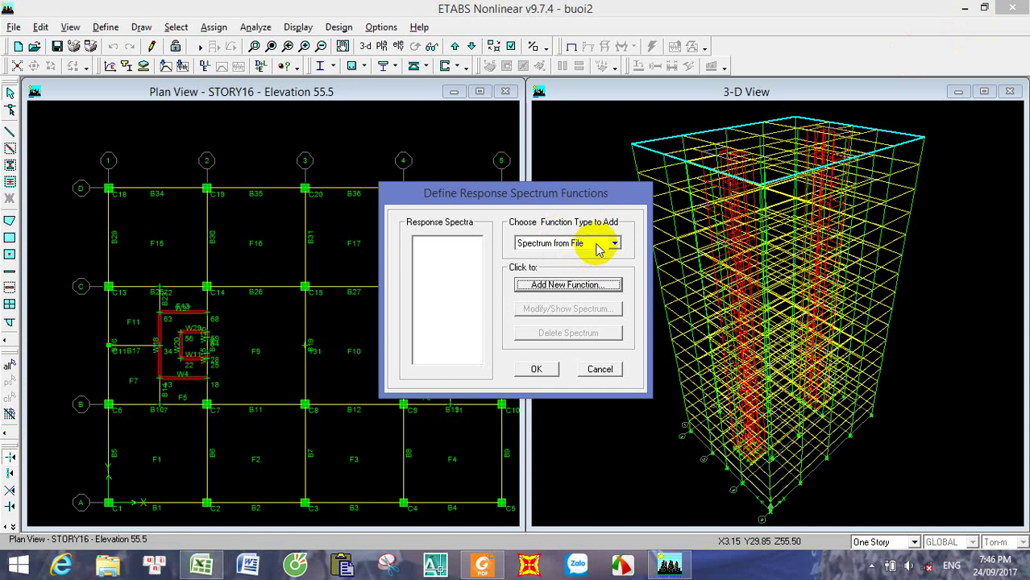
Step: Add a Spectrum from File function named DONGDAT with Period vs Value, and load dongdat.txt from the pho folder
left_click(569, 285)
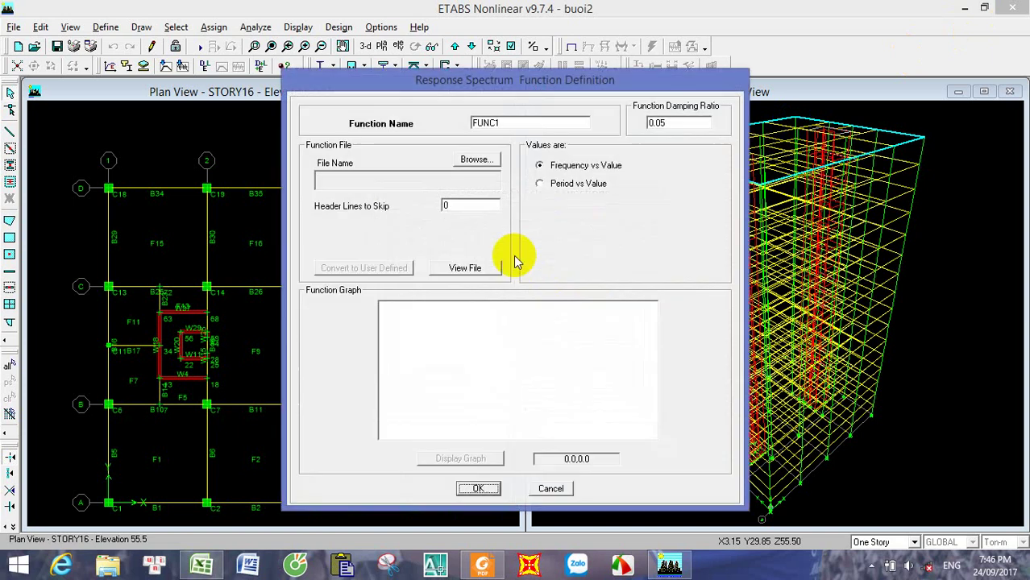
left_click(547, 185)
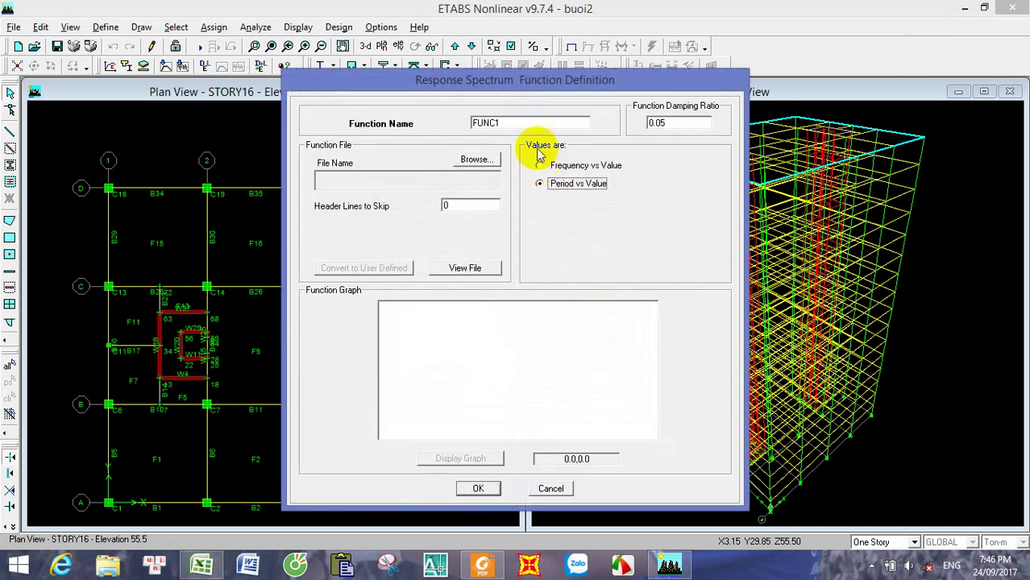
double_click(535, 127)
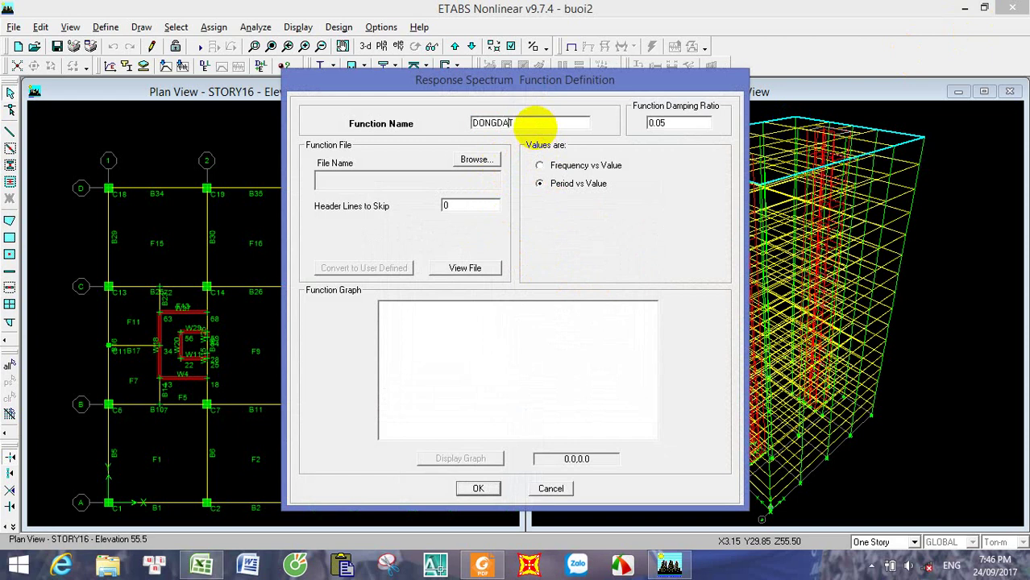
left_click(475, 159)
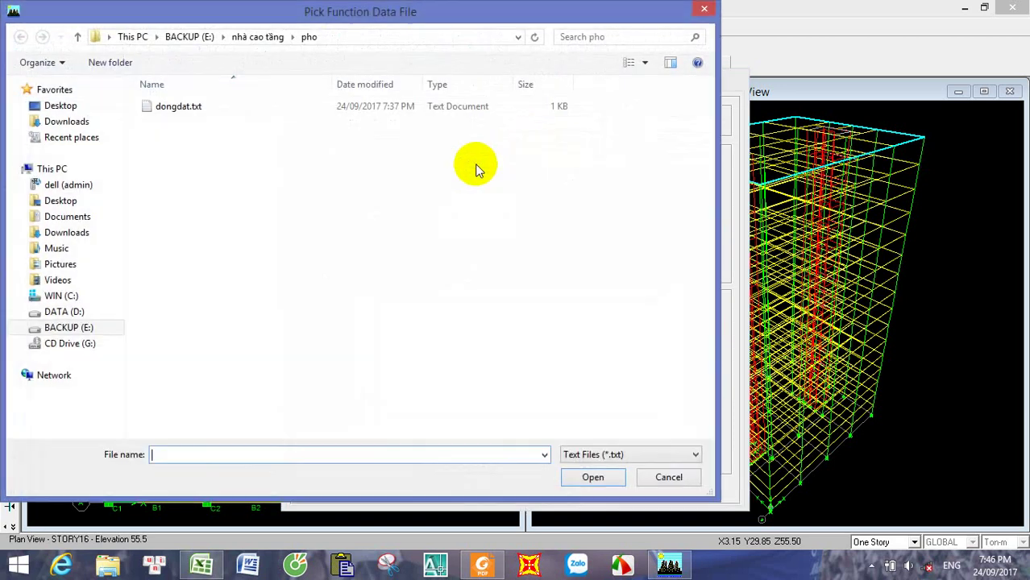
left_click(208, 116)
left_click(594, 478)
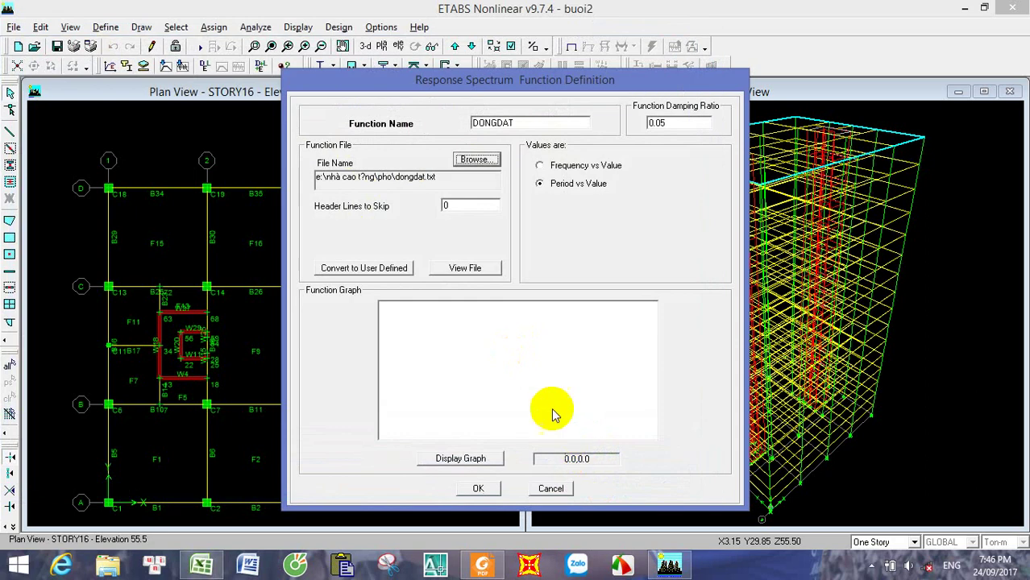
Step: Try to load the dongdat.txt shortcut on the desktop as the function file
left_click(475, 160)
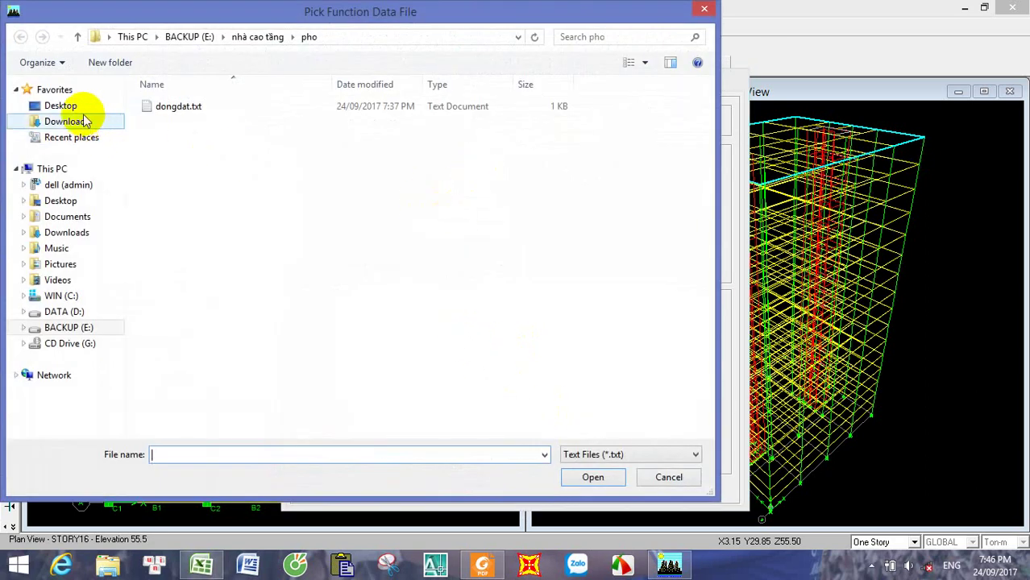
left_click(73, 106)
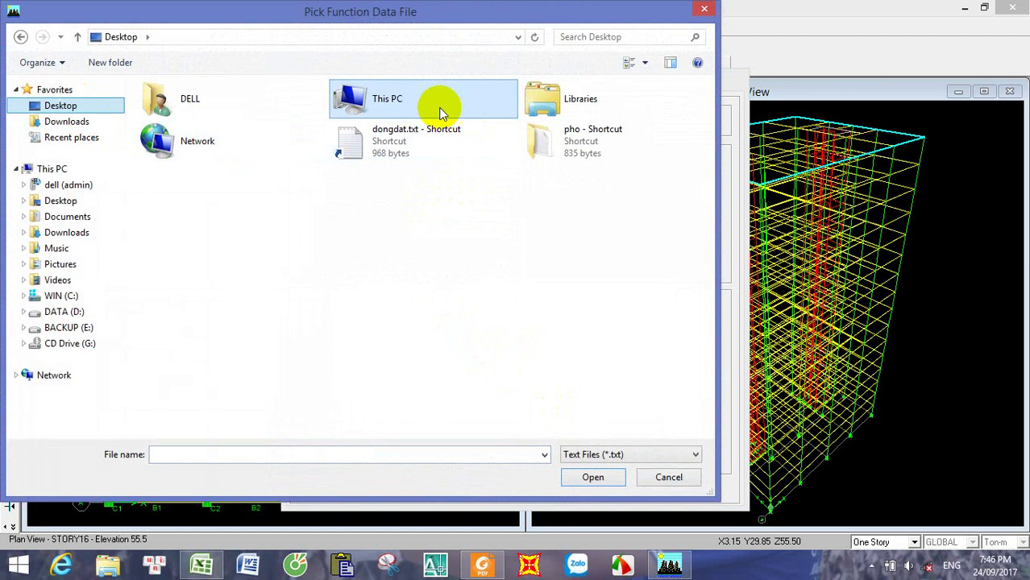
left_click(427, 149)
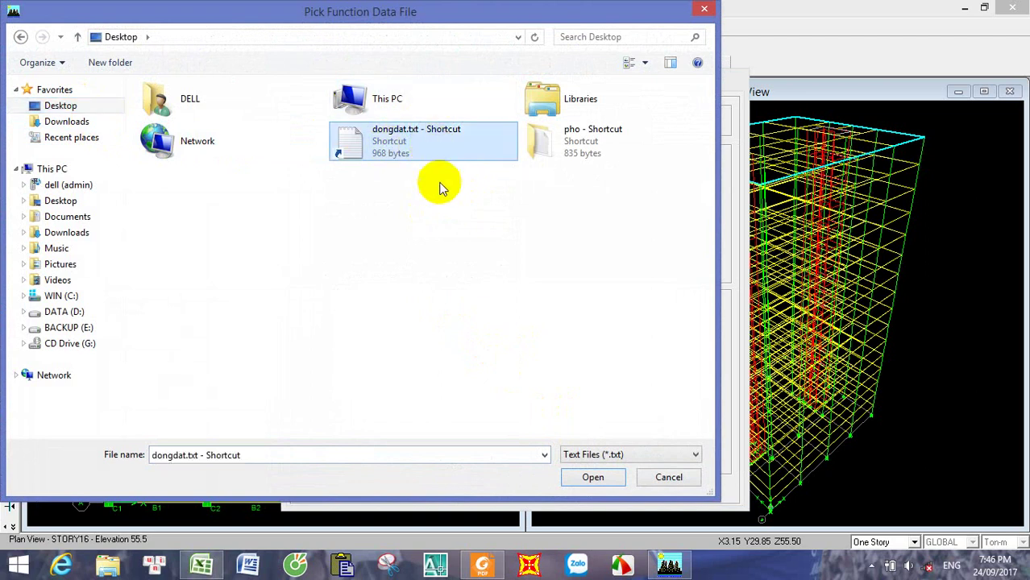
left_click(593, 477)
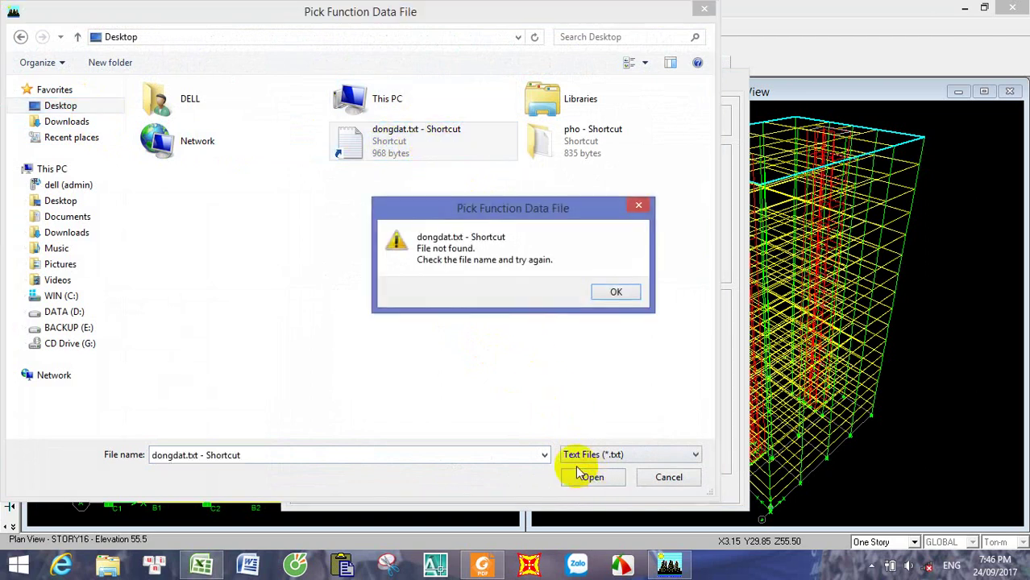
left_click(615, 293)
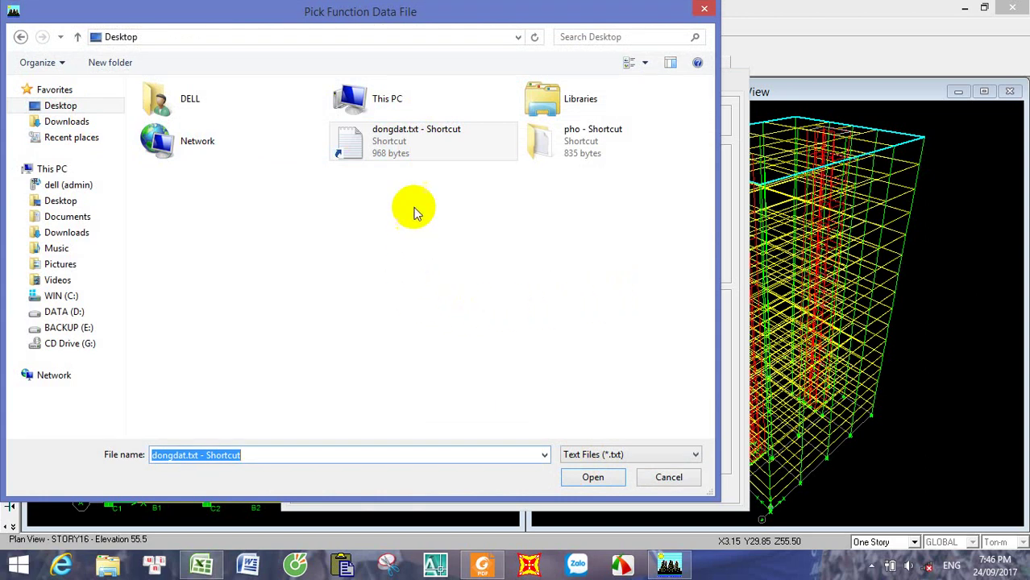
double_click(416, 151)
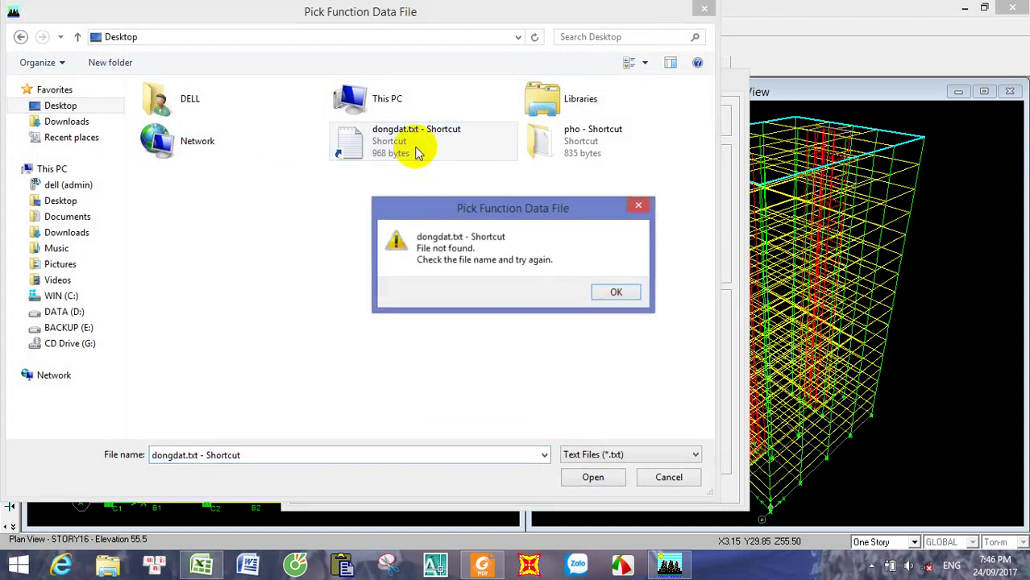
left_click(638, 207)
Step: Load dongdat.txt through the pho shortcut on the desktop, and cancel the response spectrum function definition
double_click(580, 143)
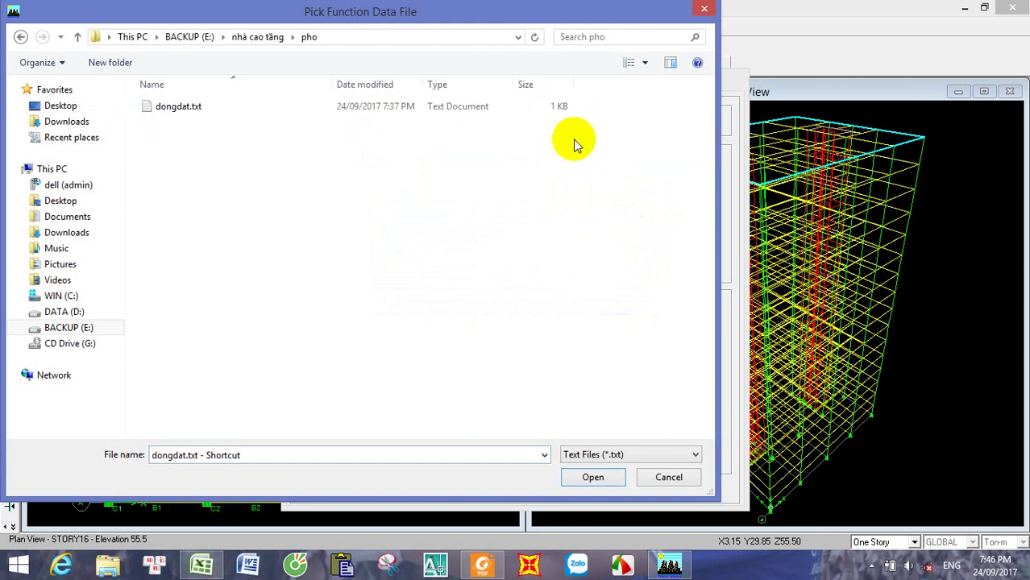
left_click(292, 110)
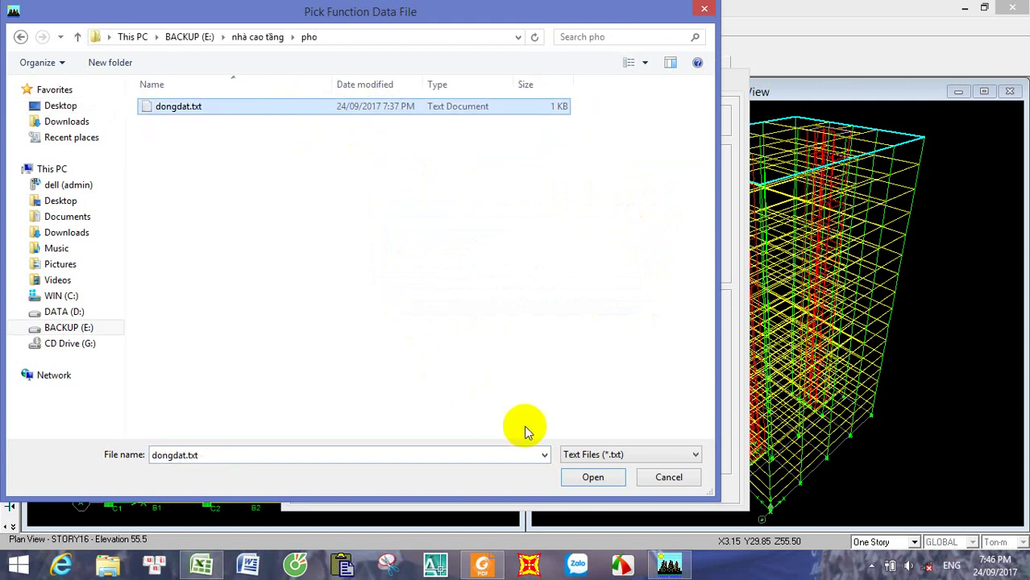
left_click(589, 479)
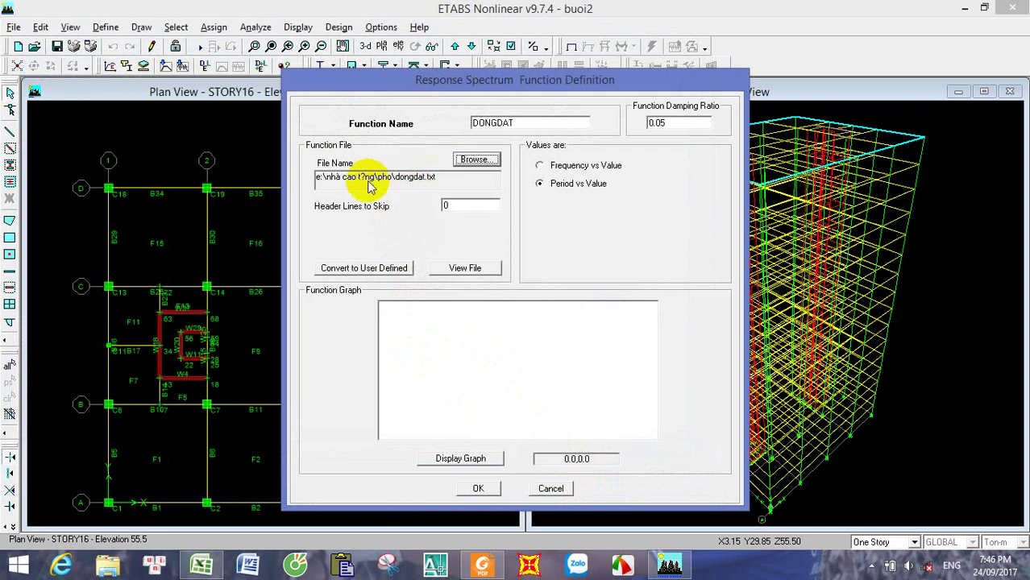
left_click(556, 489)
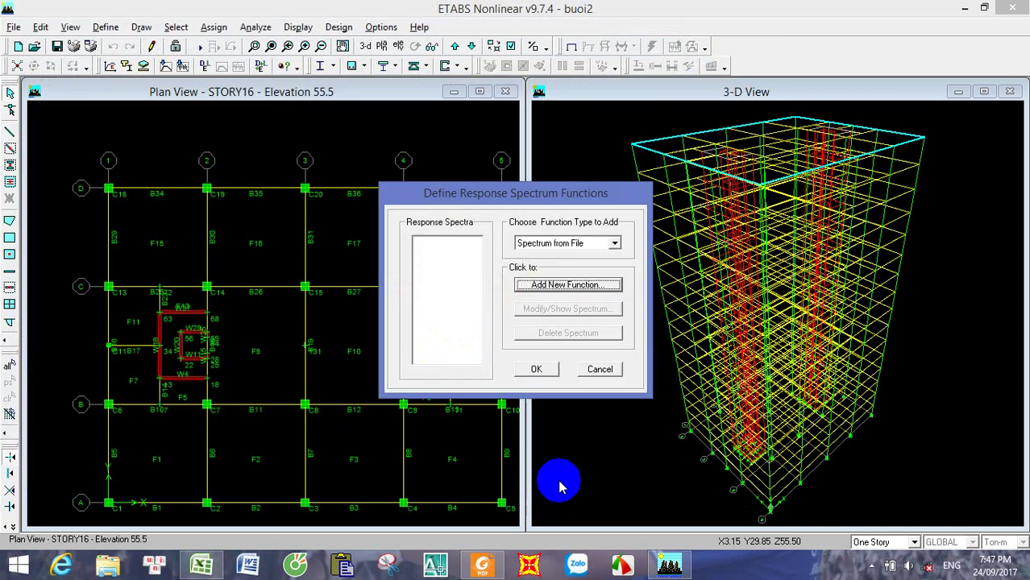
left_click(598, 372)
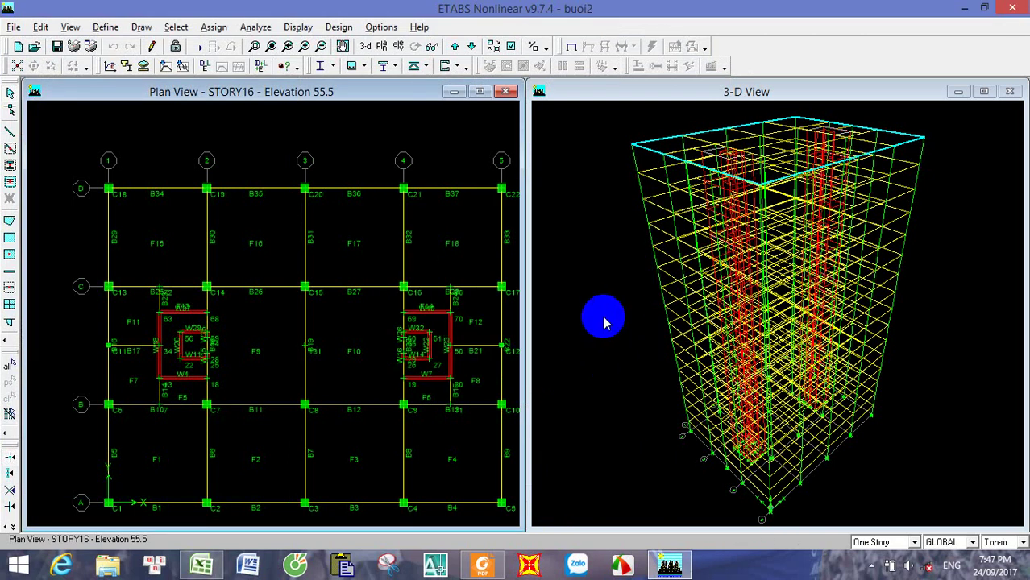
Step: Add a Spectrum from File response spectrum function and name it DONGDAT
left_click(70, 29)
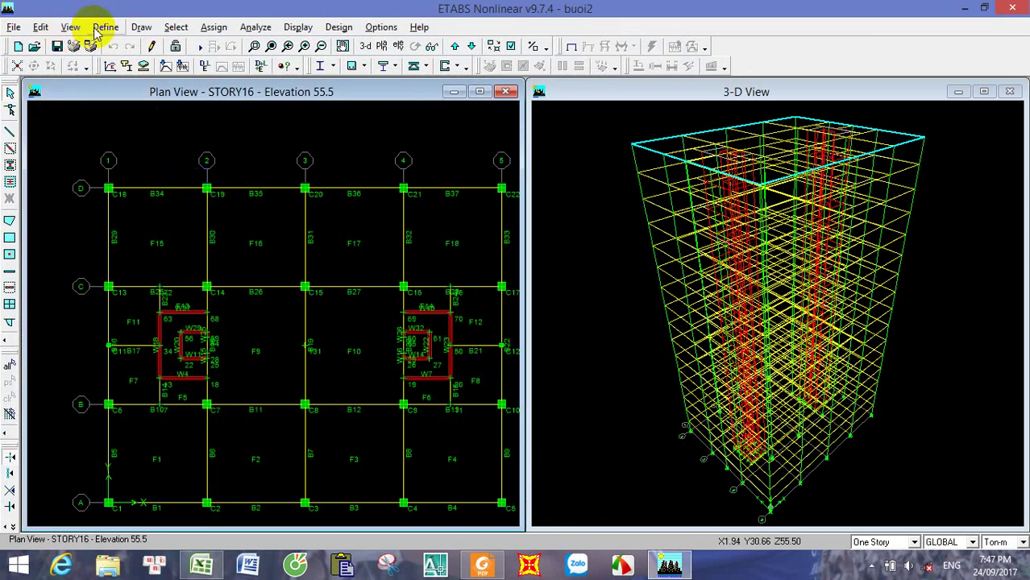
left_click(99, 29)
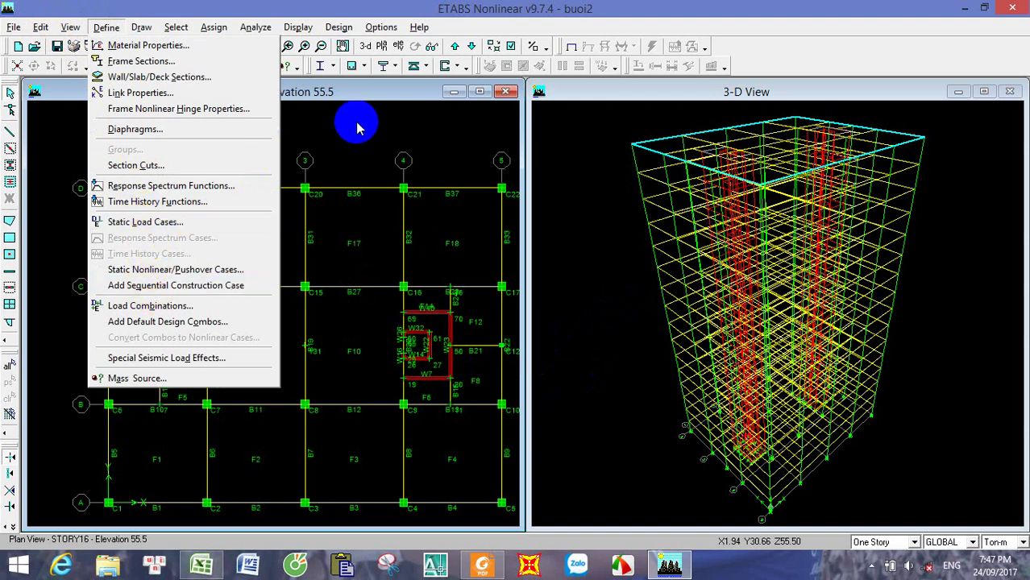
left_click(226, 185)
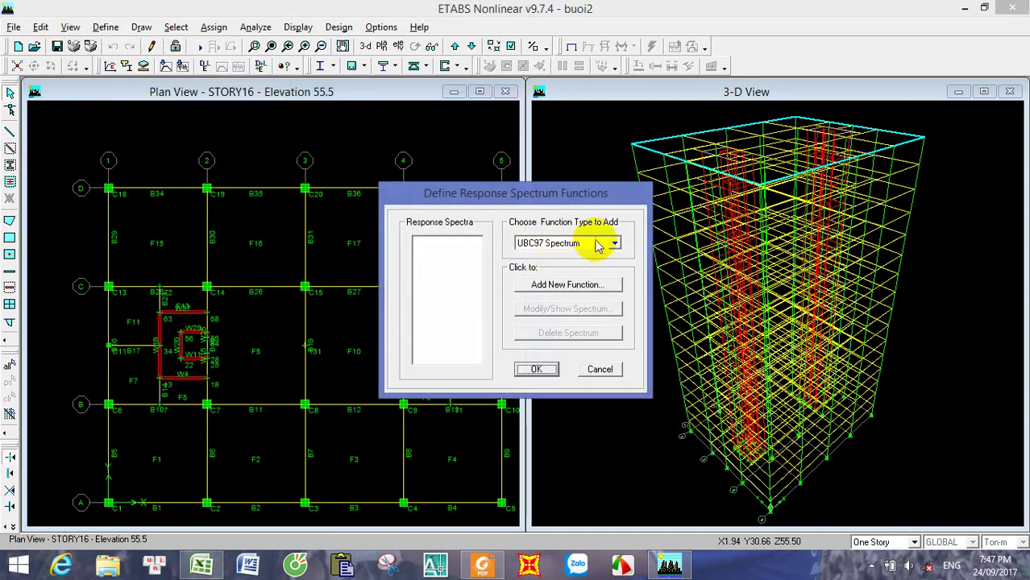
left_click(614, 244)
scroll(613, 258, "up", 2)
left_click(587, 262)
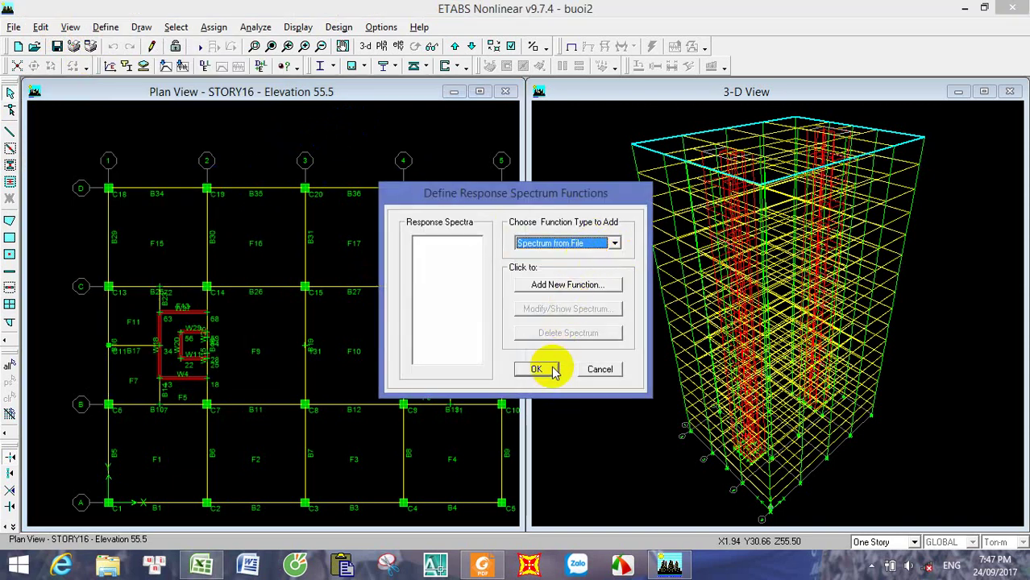
left_click(559, 286)
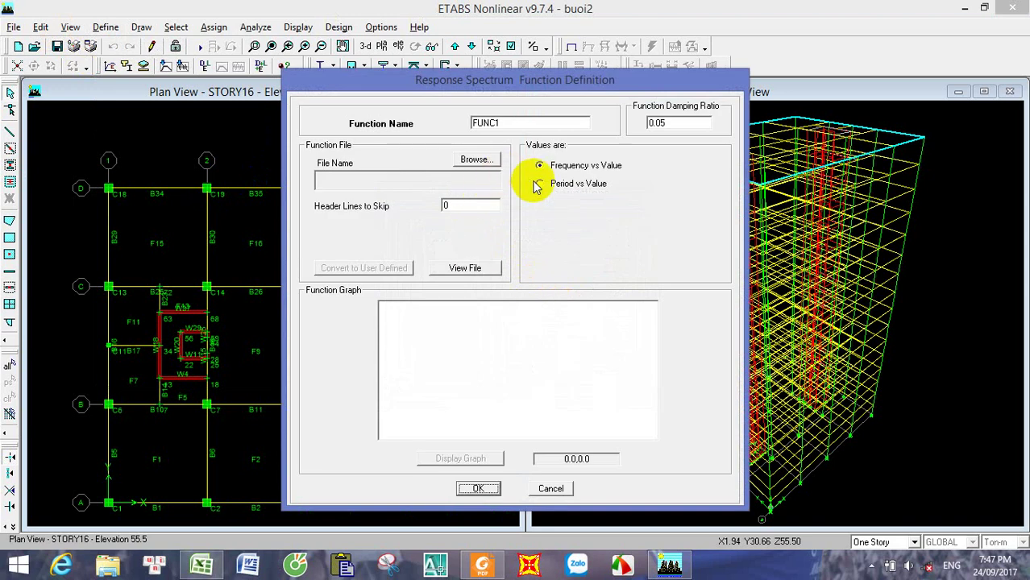
double_click(522, 123)
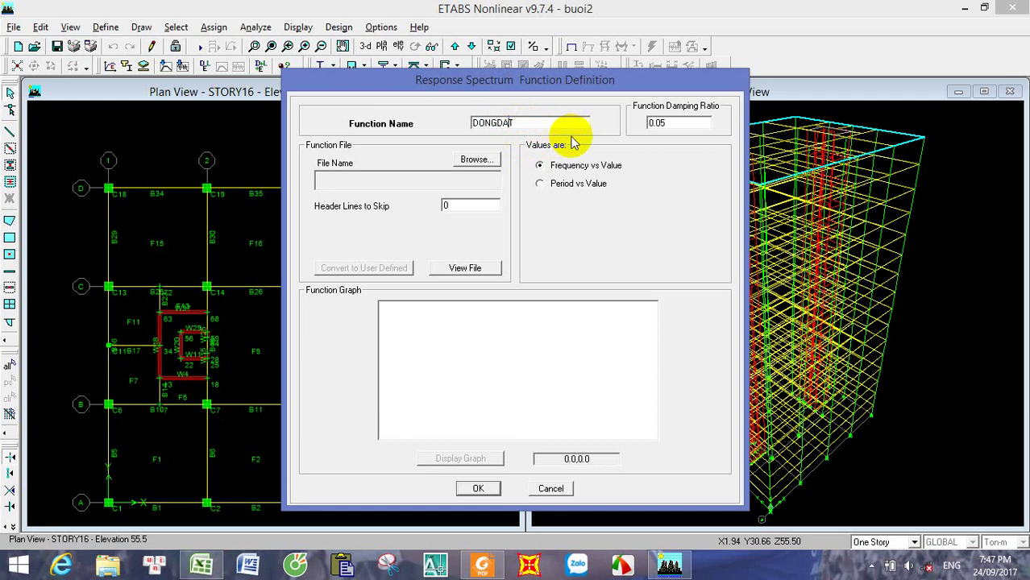
left_click(477, 159)
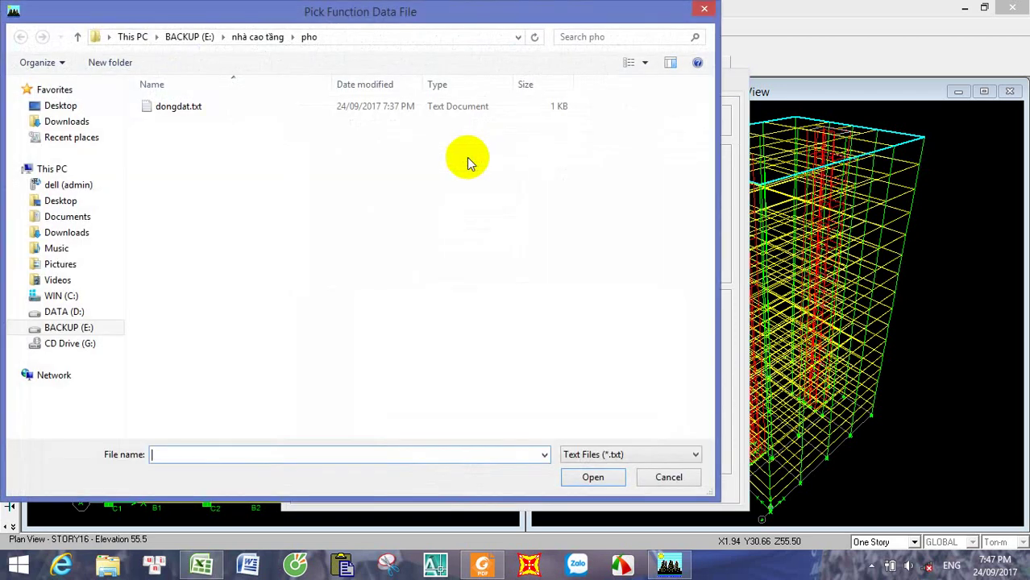
left_click(77, 106)
double_click(553, 137)
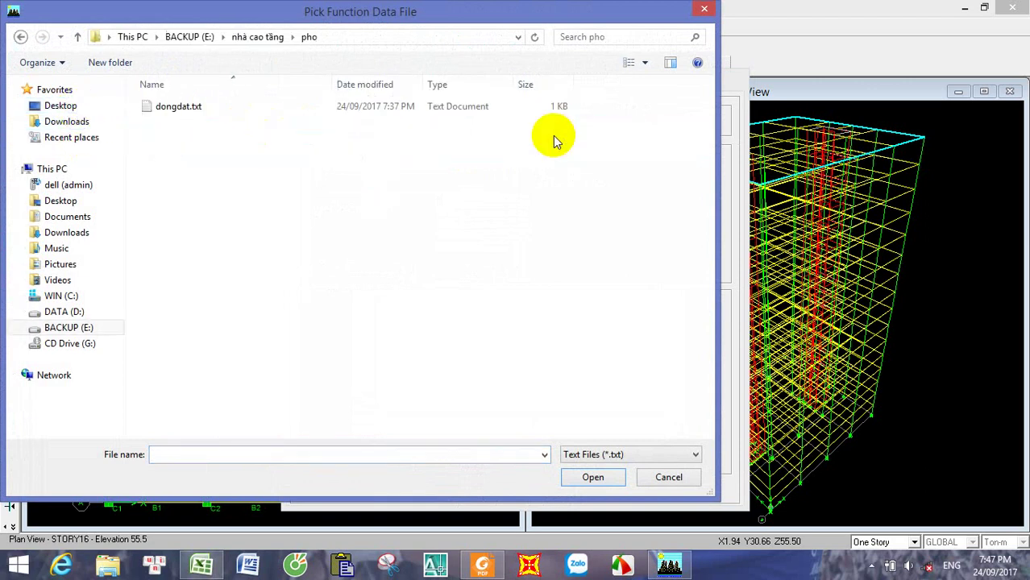
left_click(272, 119)
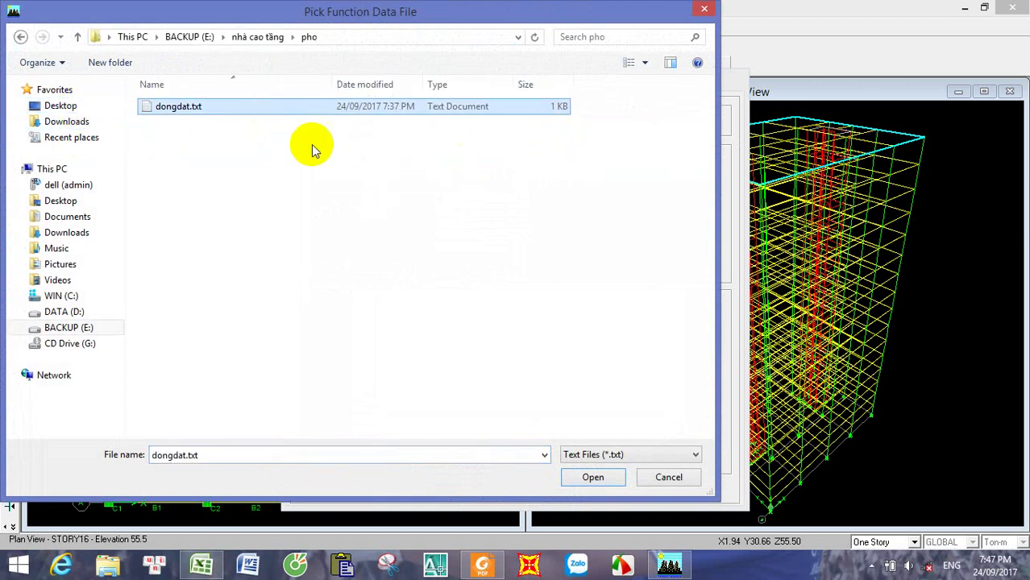
left_click(597, 480)
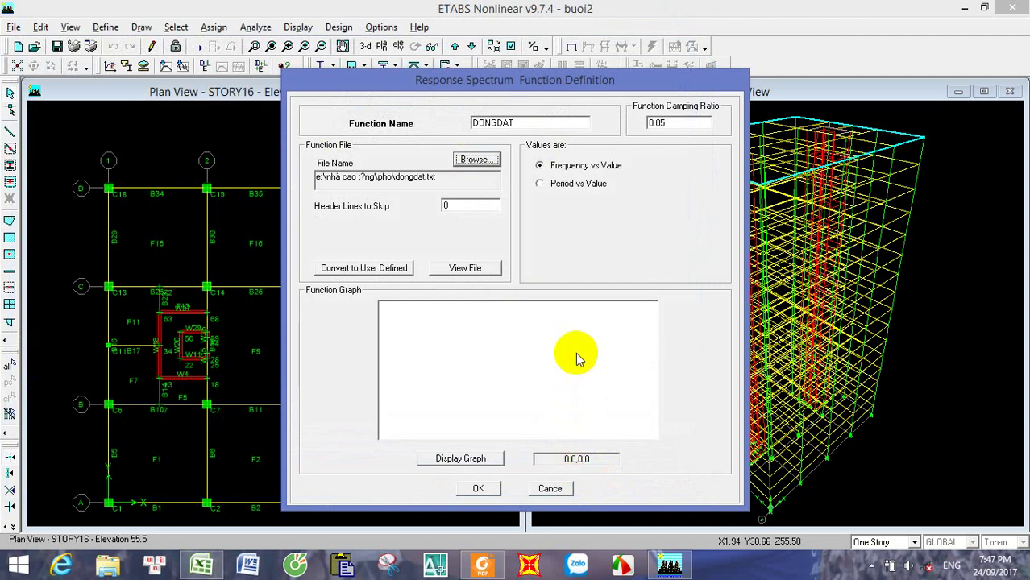
left_click(540, 184)
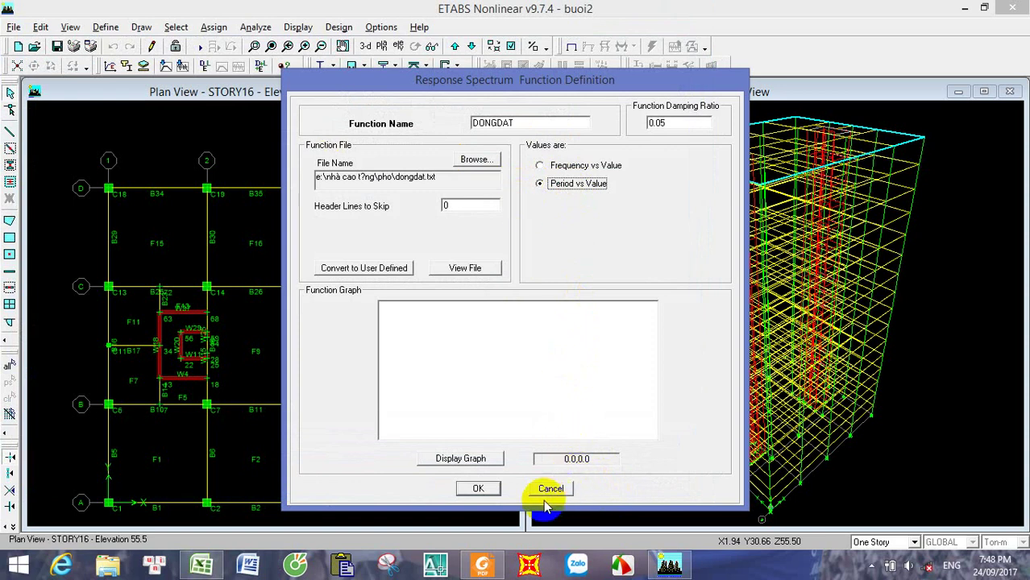
left_click(545, 492)
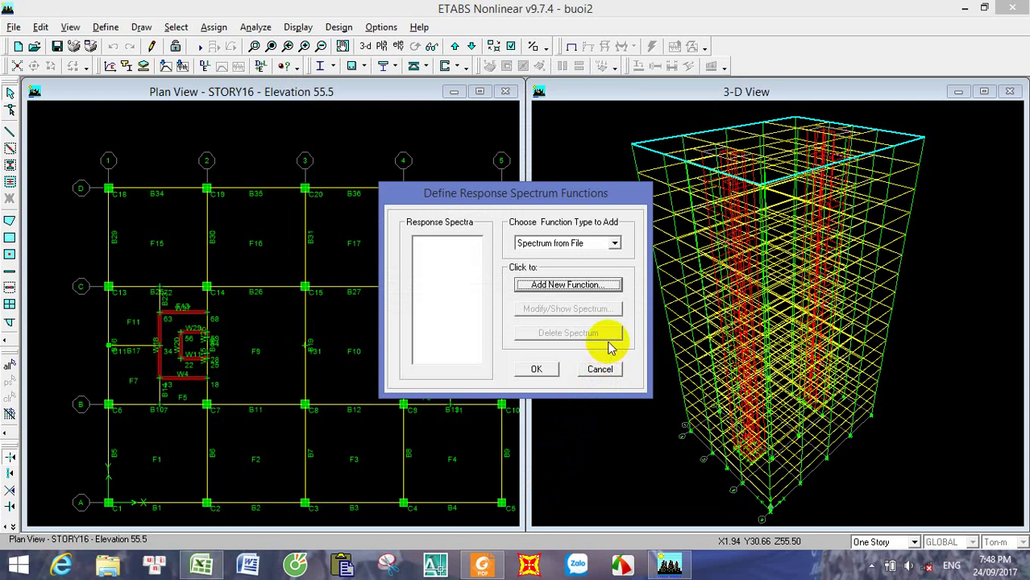
left_click(601, 369)
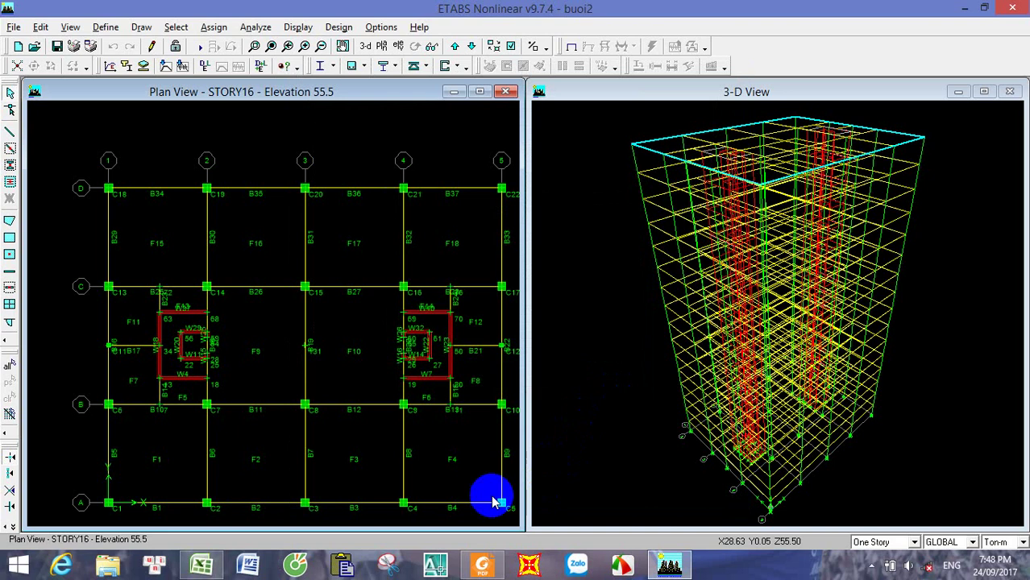
Step: Try to delete the pho folder from the nhà cao tầng folder on BACKUP (E:)
left_click(108, 564)
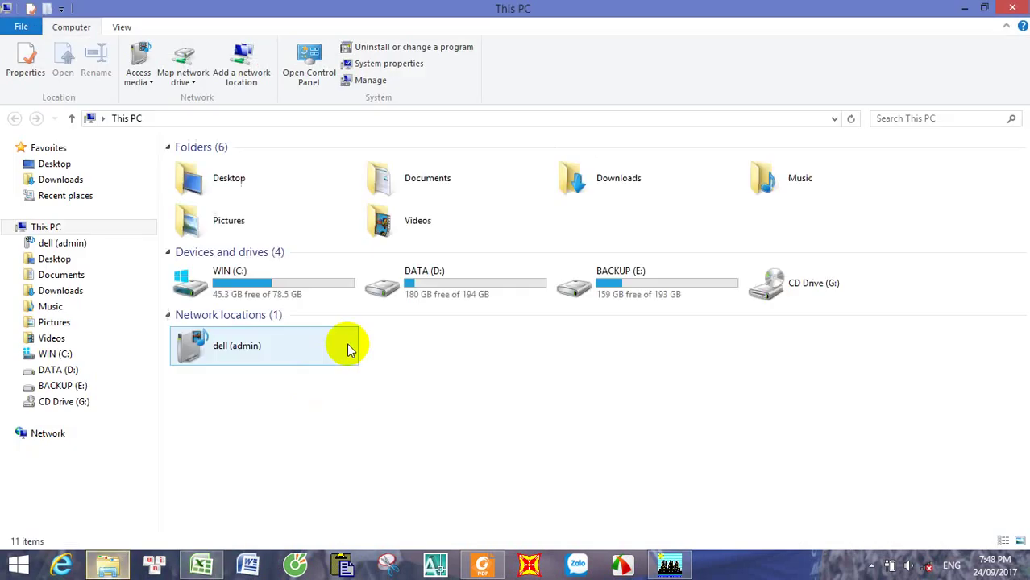
double_click(625, 294)
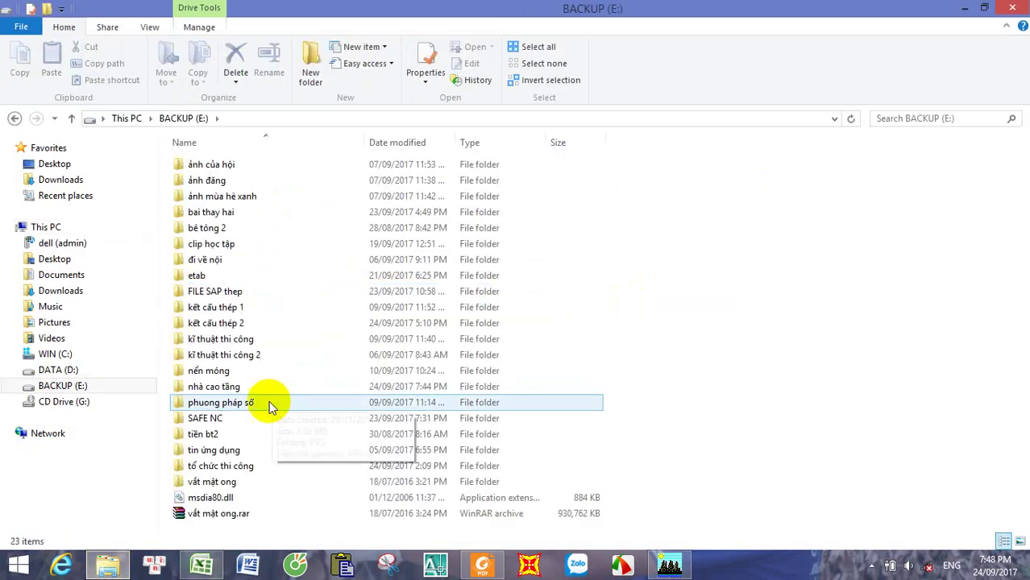
double_click(208, 387)
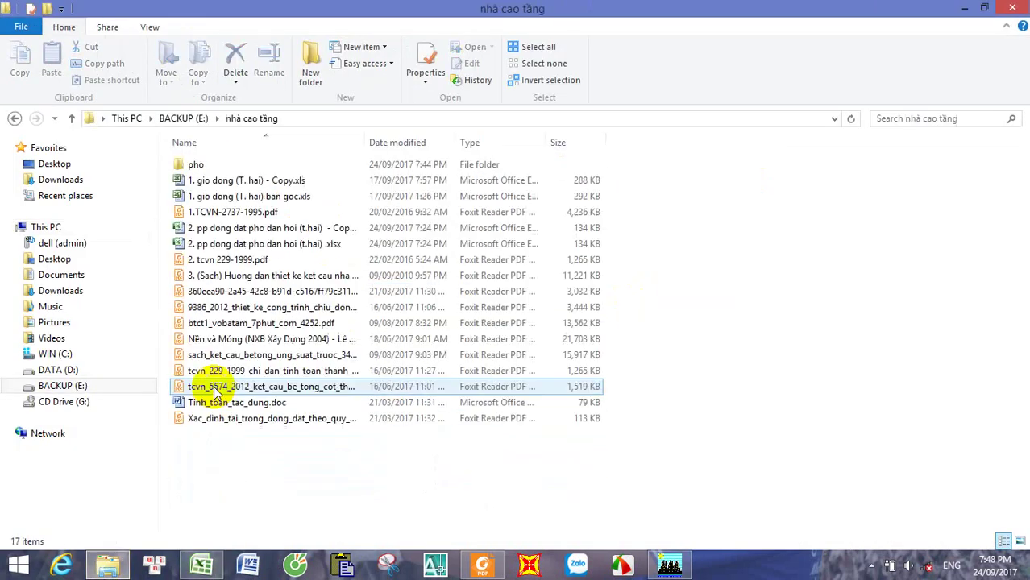
left_click(212, 169)
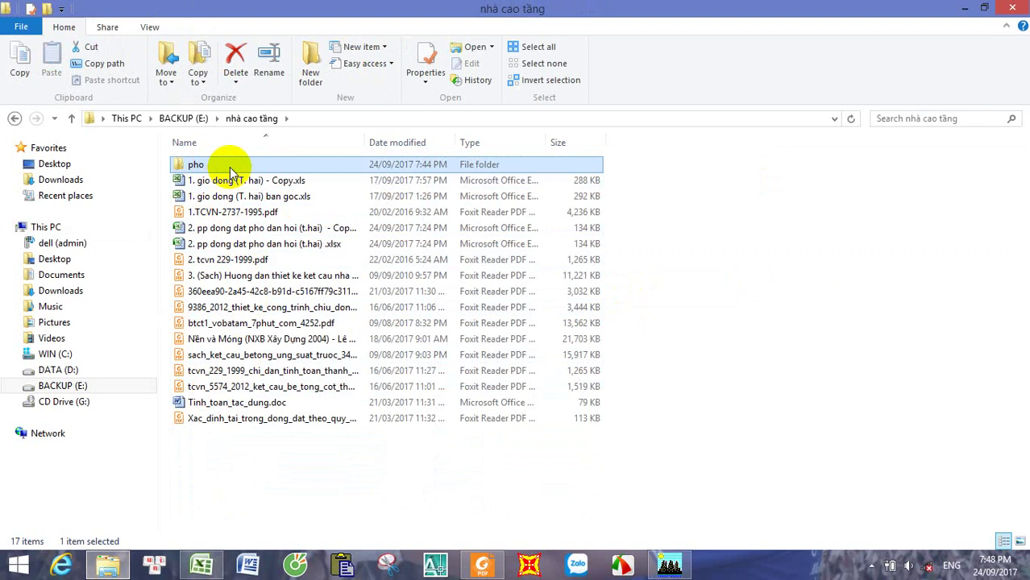
key("Delete")
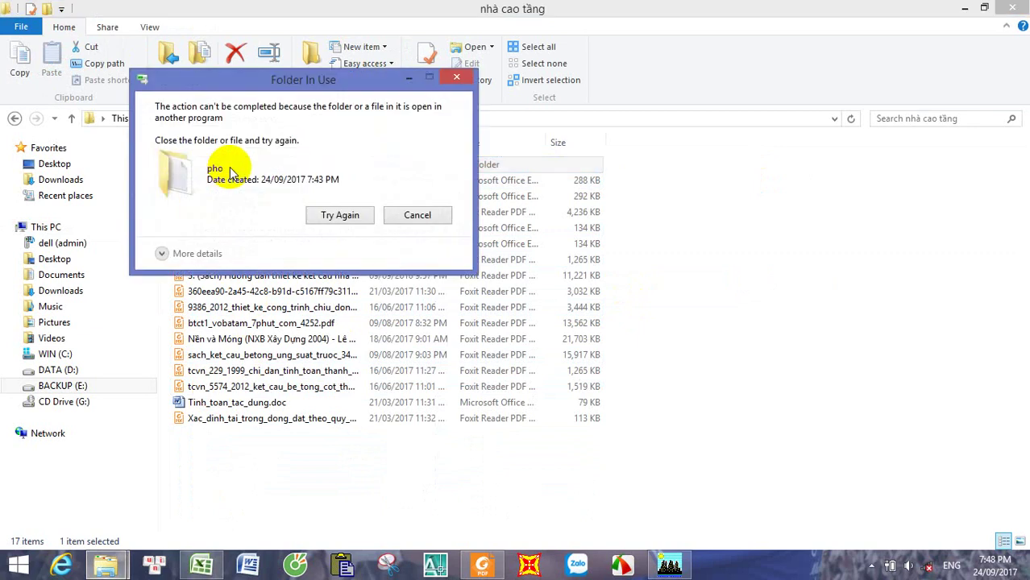
left_click(334, 216)
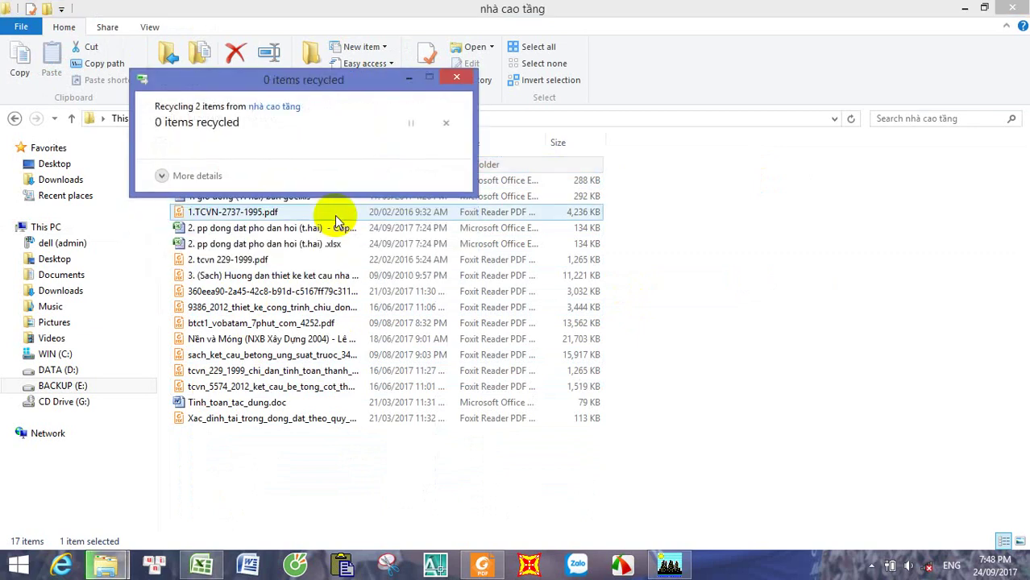
left_click(335, 215)
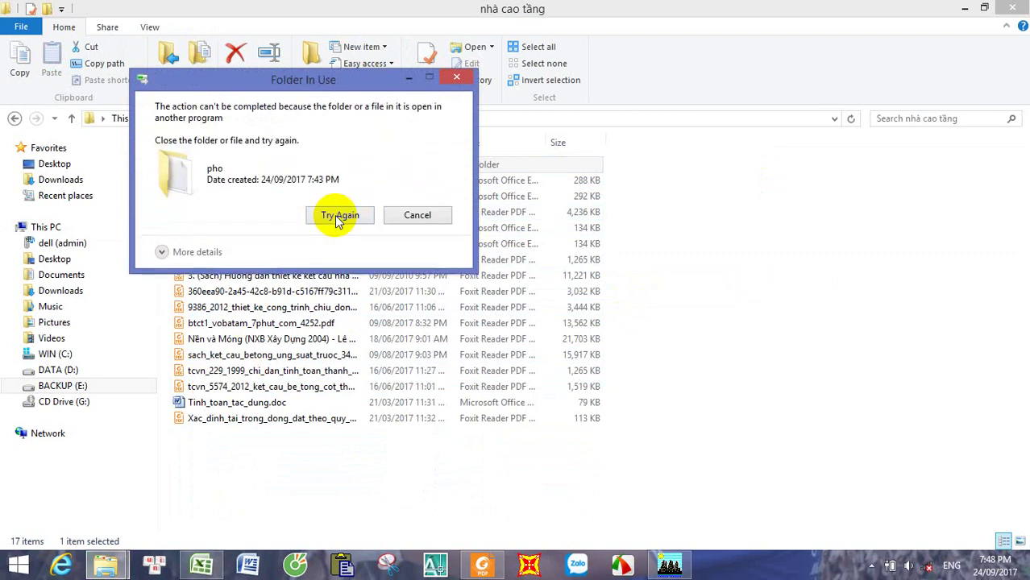
left_click(337, 216)
left_click(336, 216)
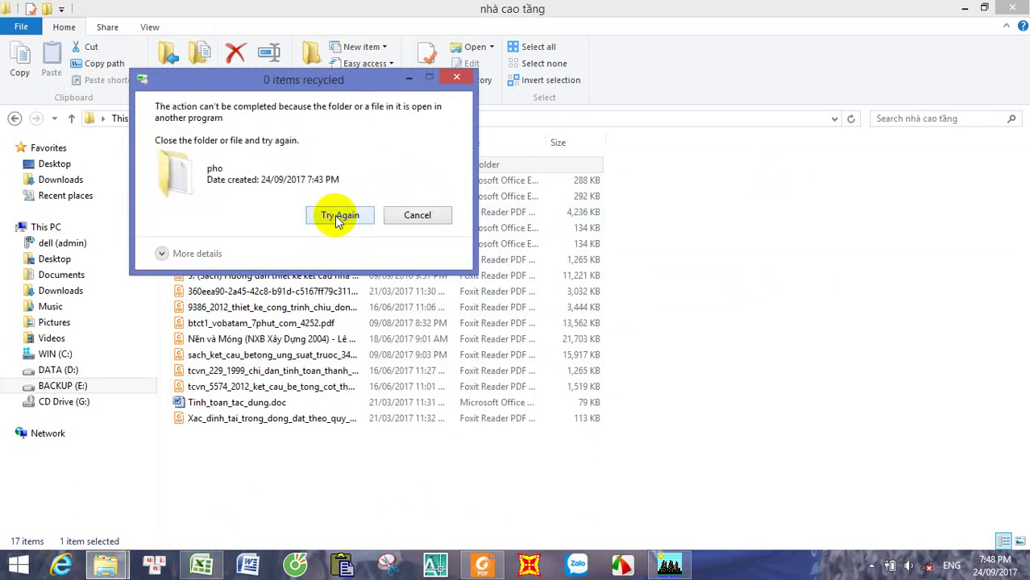
left_click(334, 215)
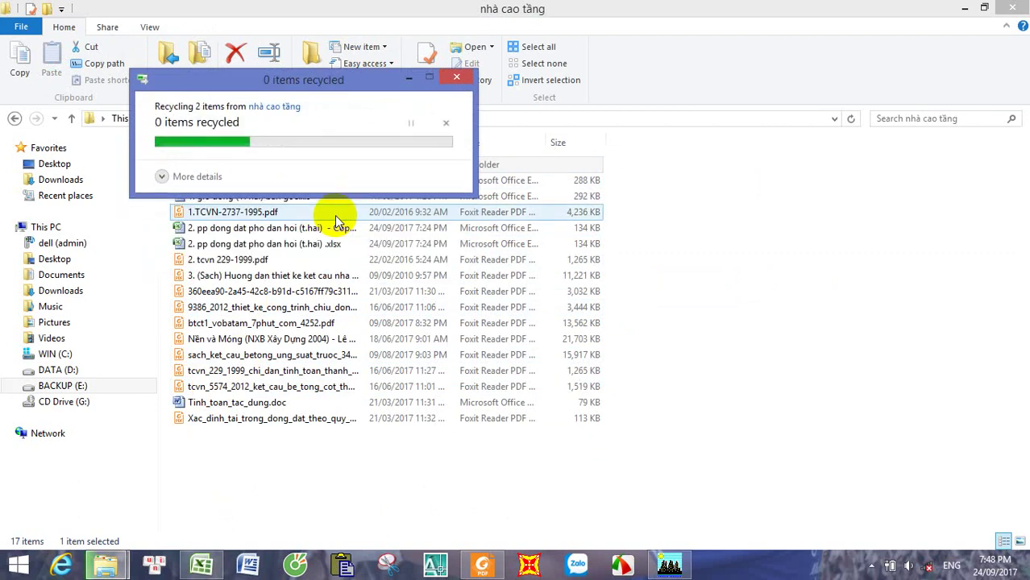
left_click(340, 216)
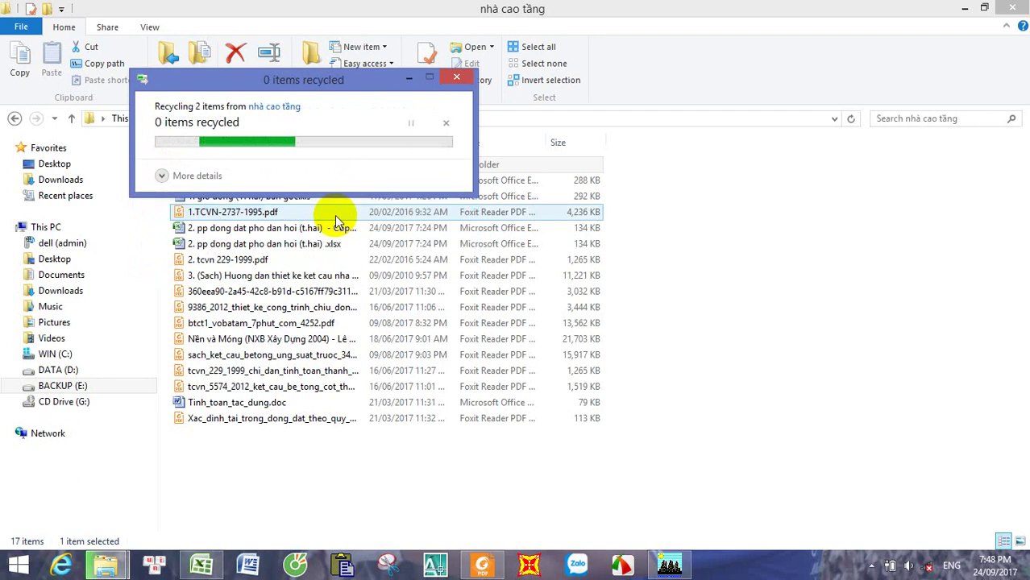
left_click(340, 216)
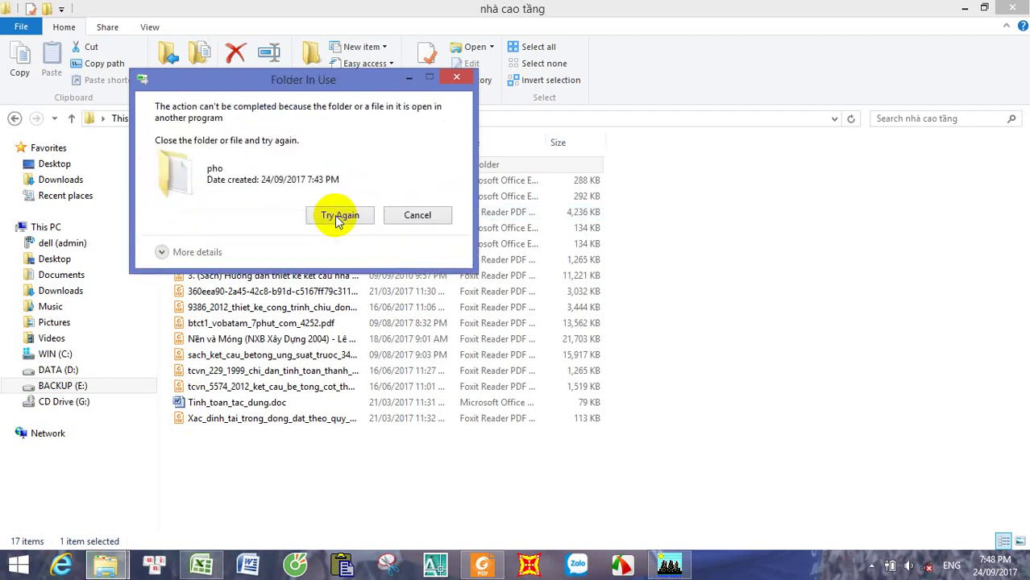
left_click(339, 216)
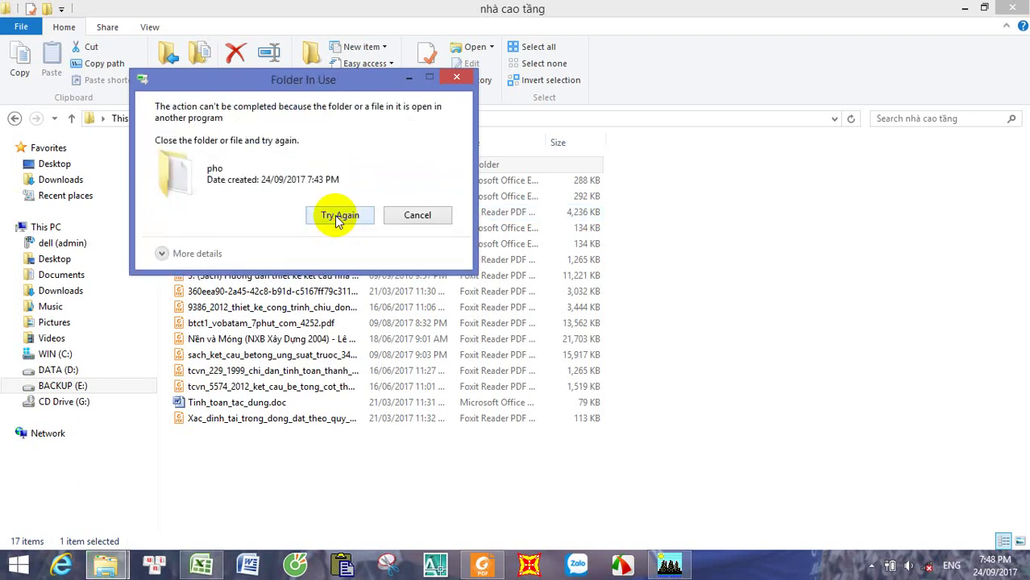
left_click(340, 216)
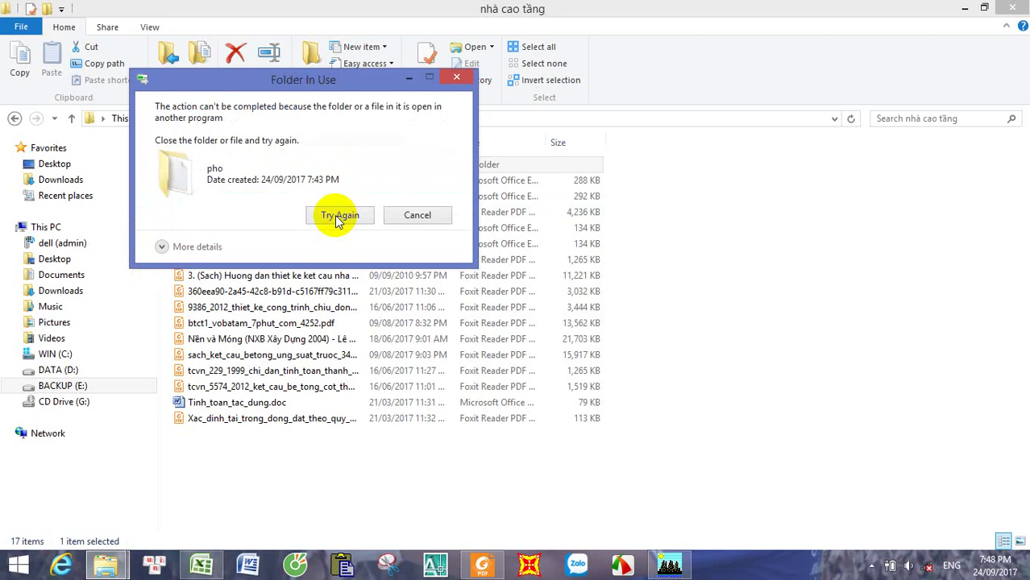
left_click(340, 216)
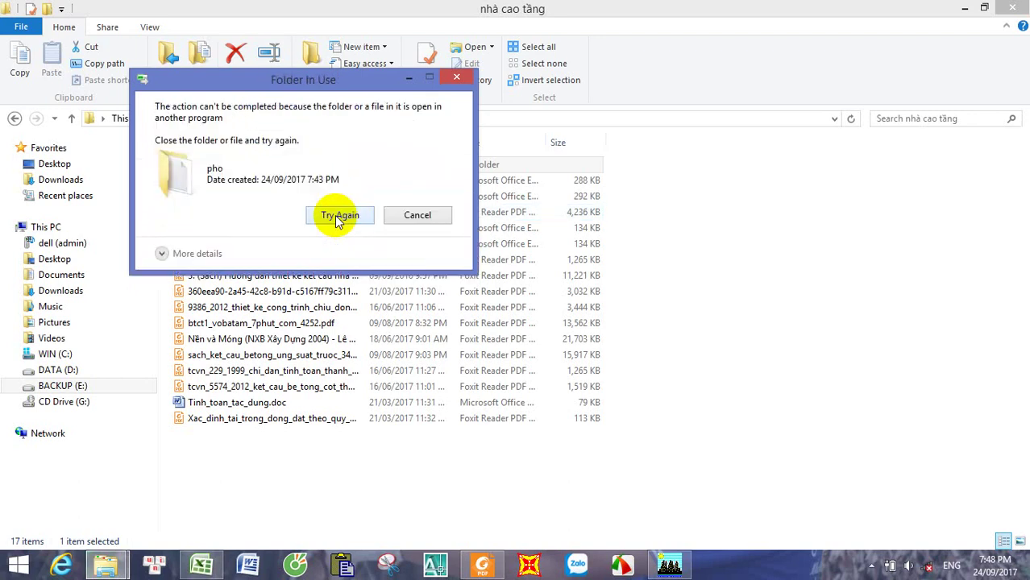
left_click(401, 216)
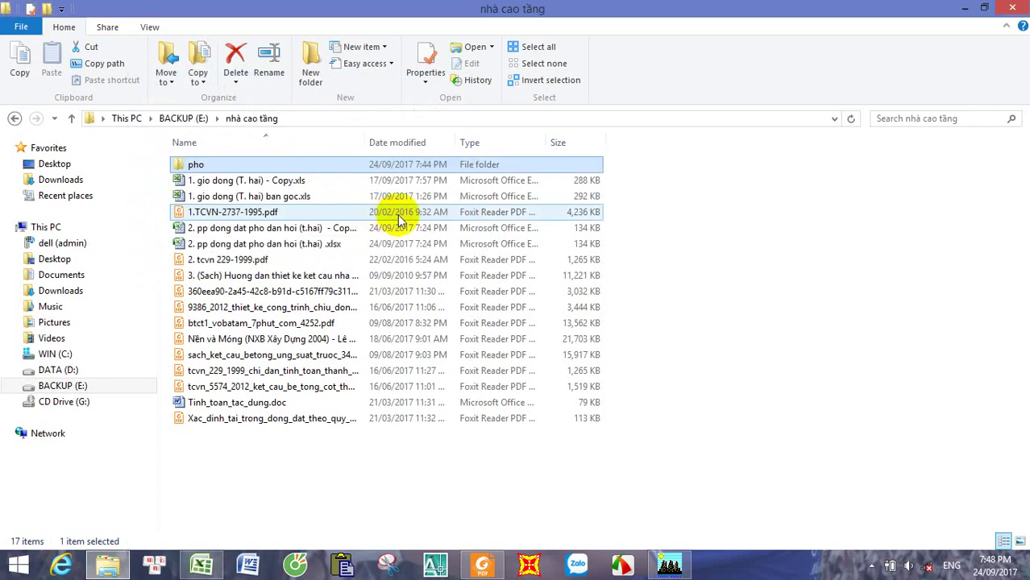
Step: Try to move the pho folder from nhà cao tầng to the desktop
right_click(230, 167)
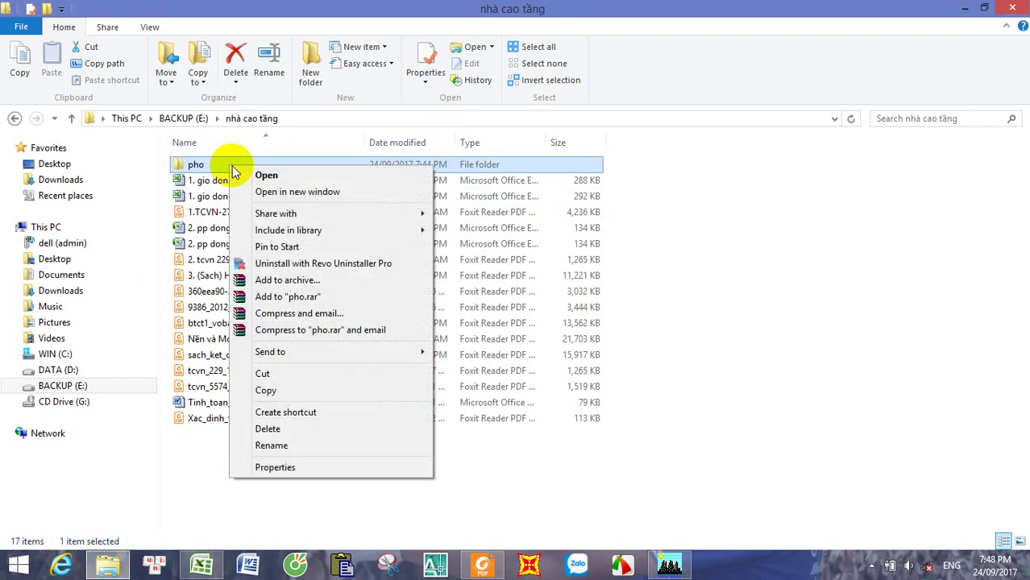
left_click(274, 371)
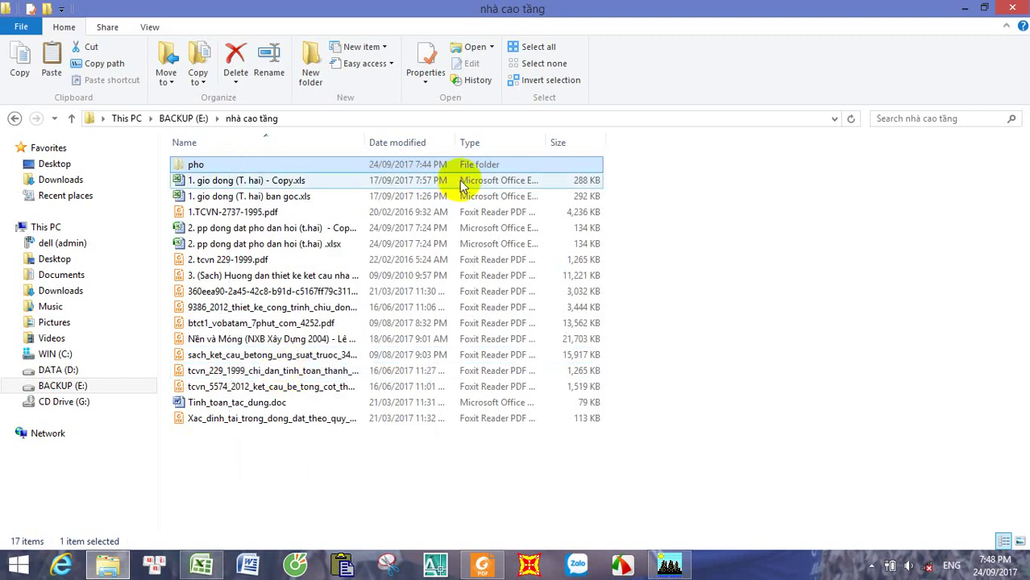
left_click(1015, 7)
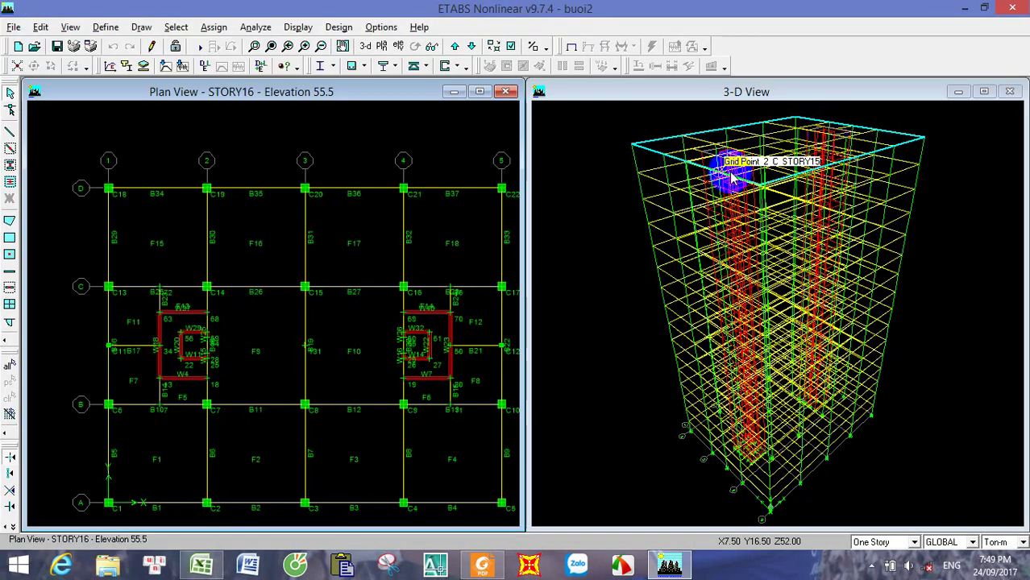
left_click(960, 11)
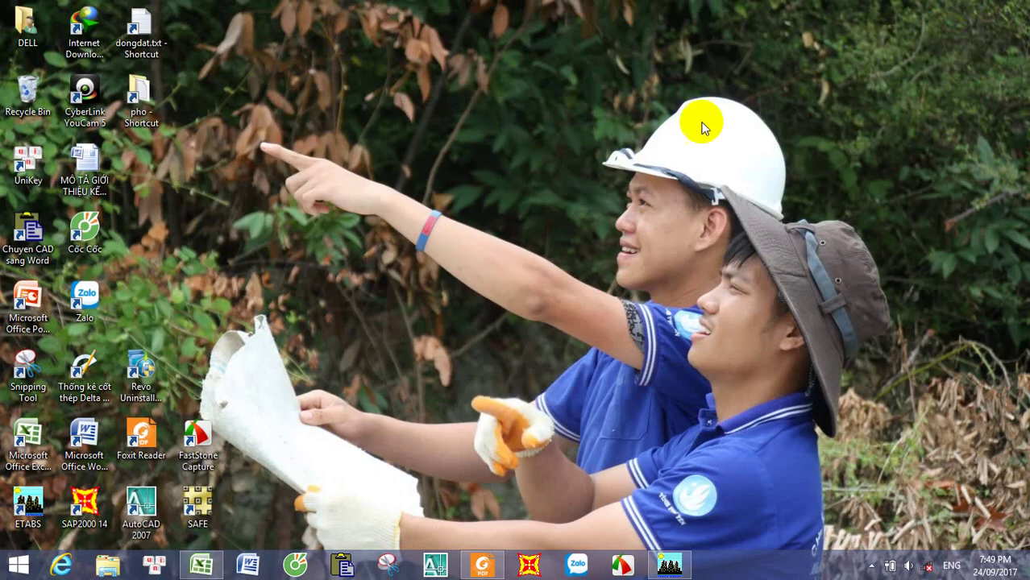
right_click(382, 157)
left_click(403, 220)
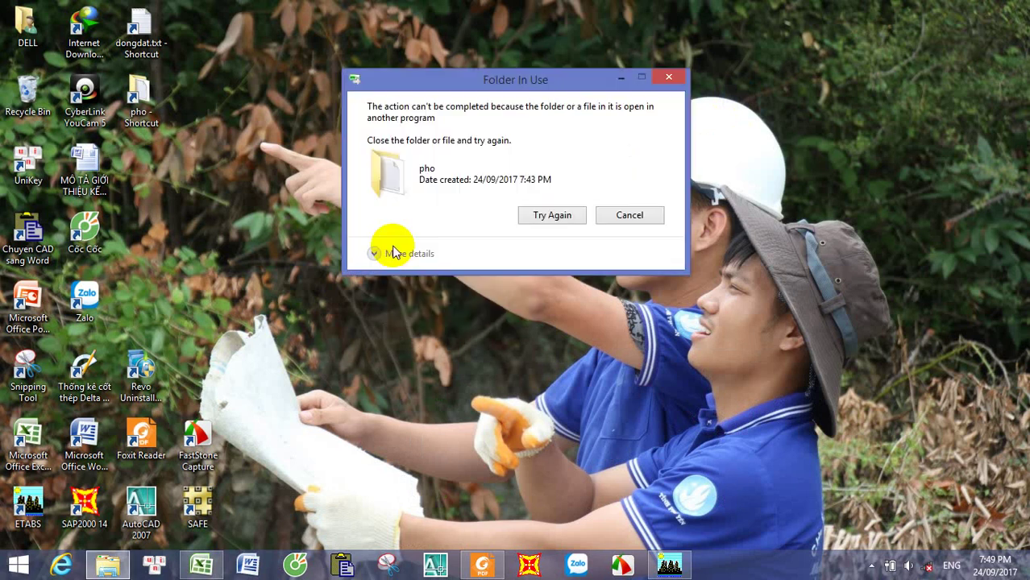
left_click(564, 215)
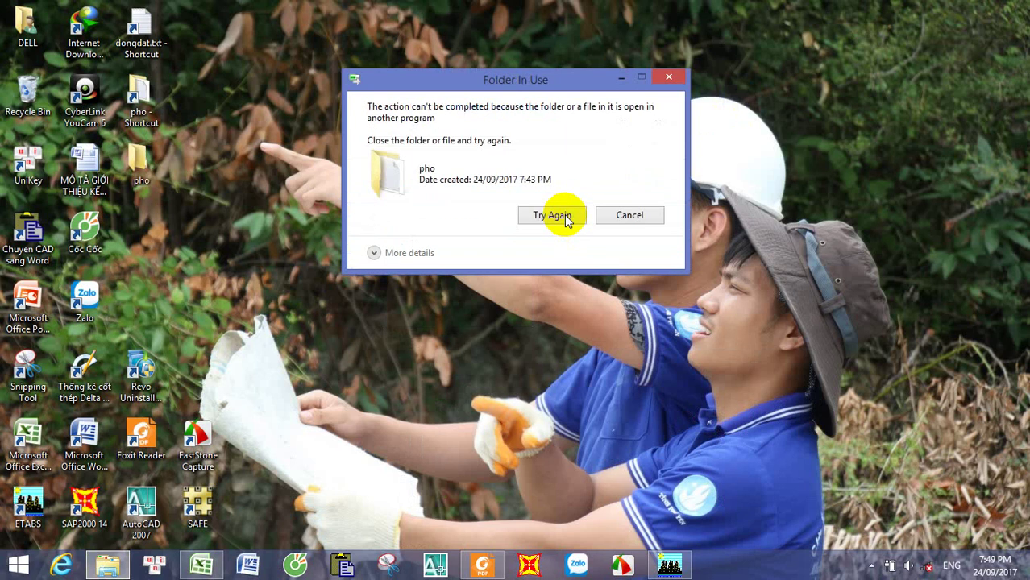
left_click(616, 215)
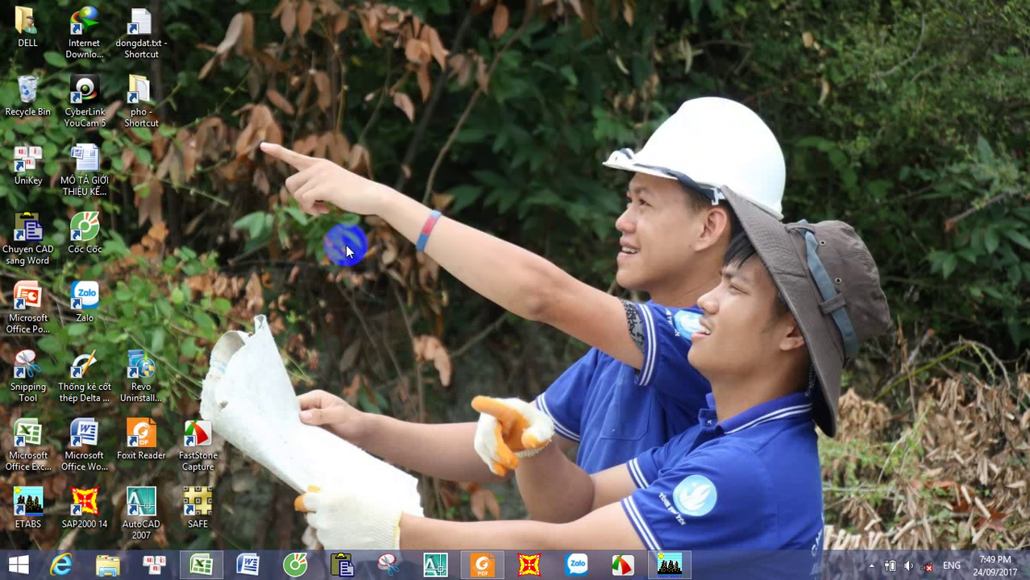
Step: Move the dongdat.txt file from the pho folder to the desktop
double_click(144, 101)
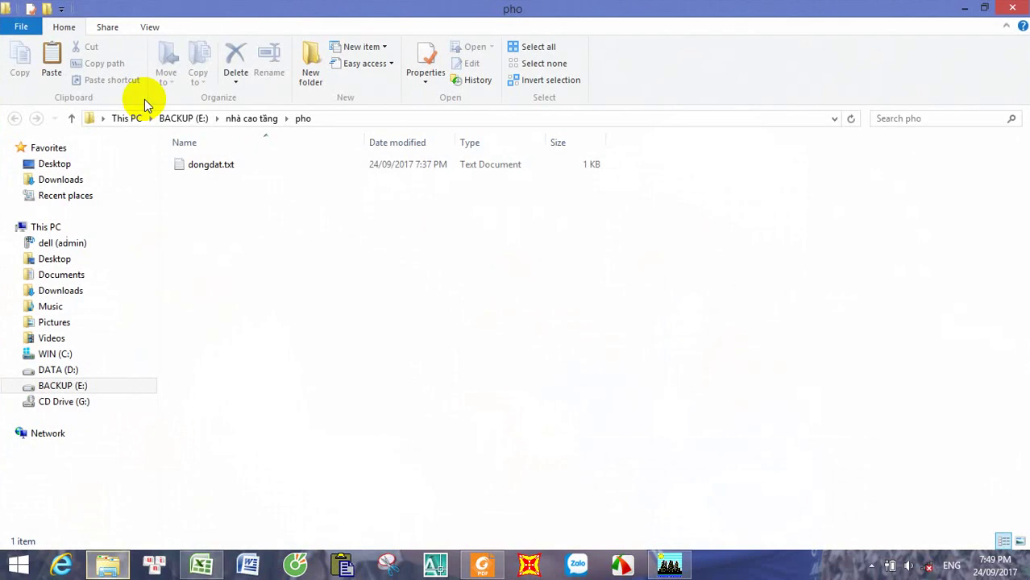
left_click(192, 166)
right_click(218, 173)
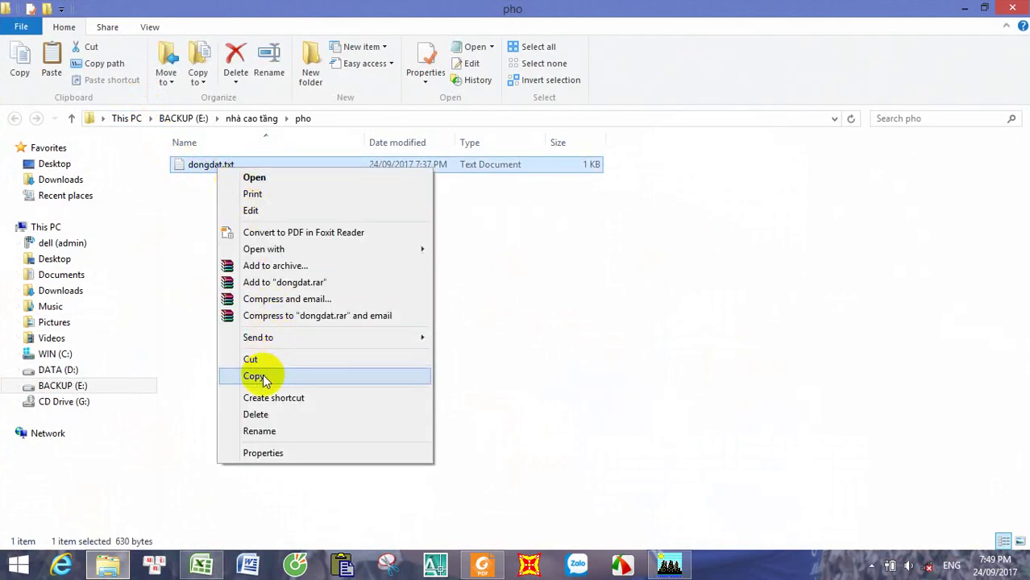
left_click(262, 375)
right_click(252, 172)
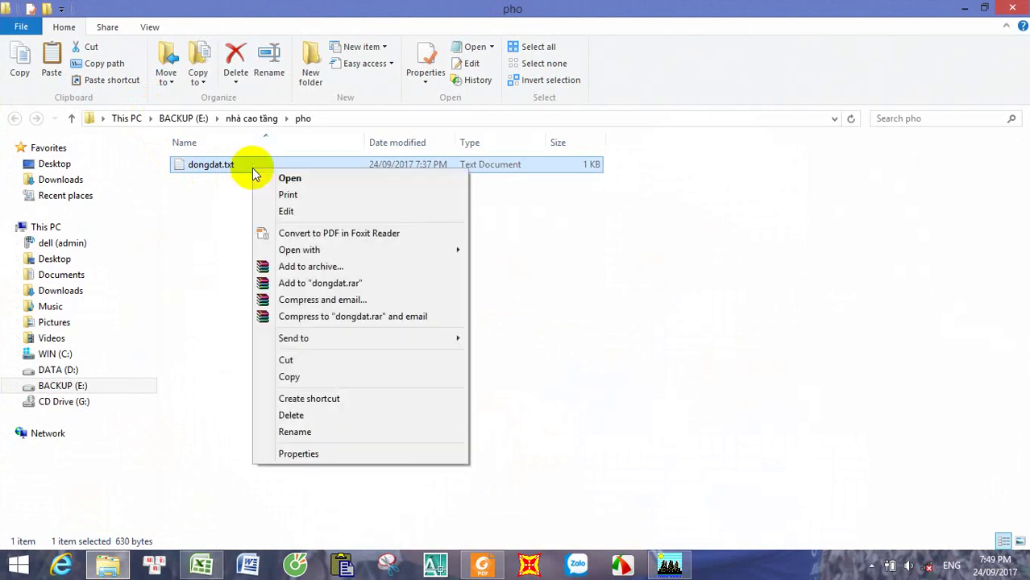
left_click(295, 359)
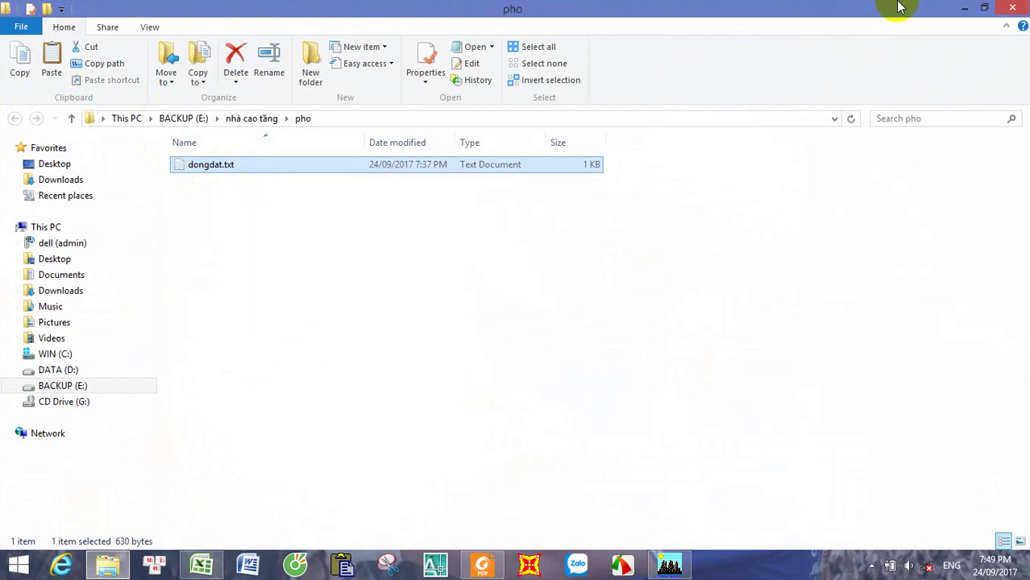
left_click(967, 9)
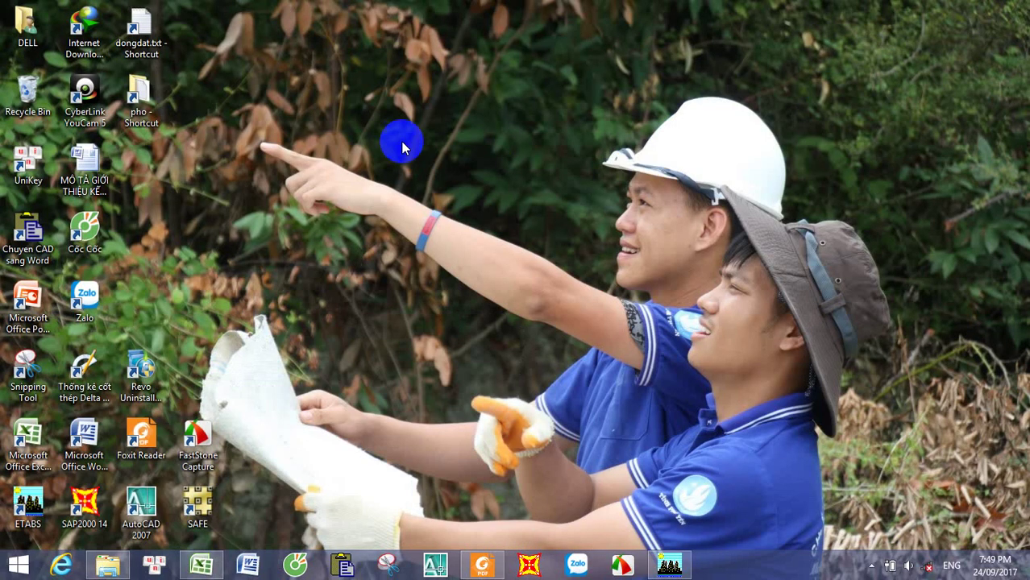
right_click(393, 137)
left_click(417, 201)
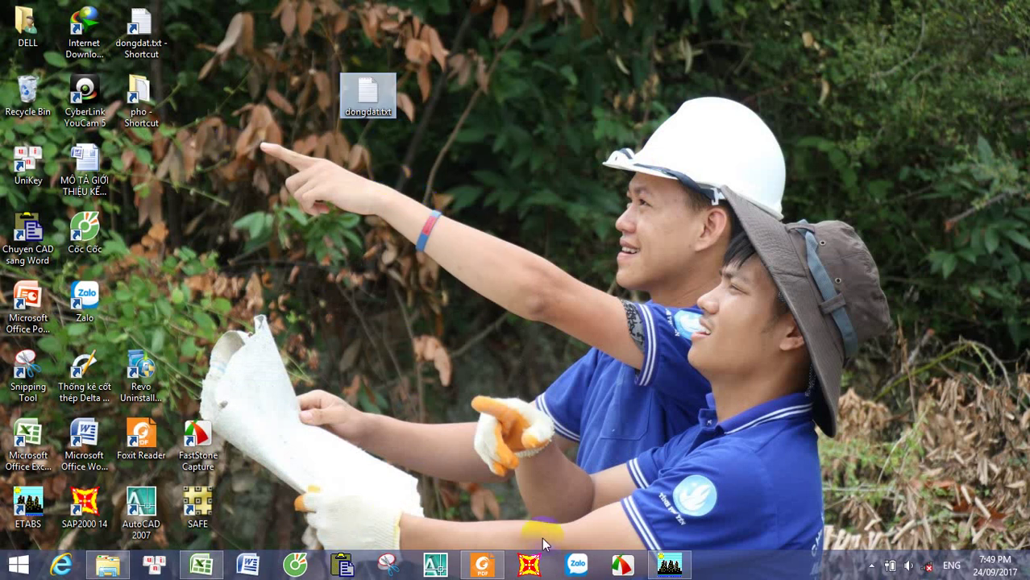
Step: Switch to the buoi2 model in ETABS and add a Spectrum from File response spectrum function named DONGDAT
mouse_move(676, 571)
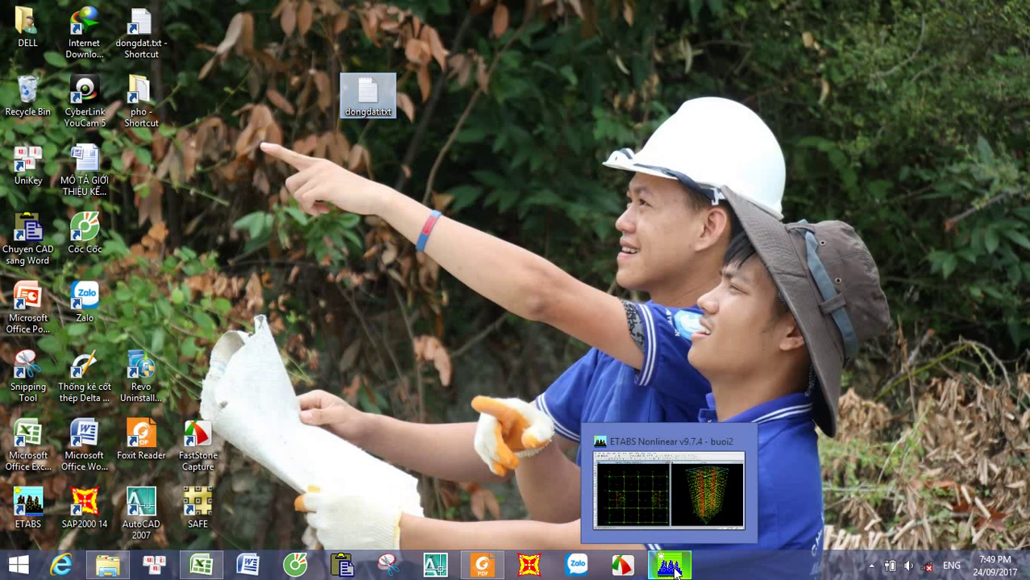
left_click(676, 571)
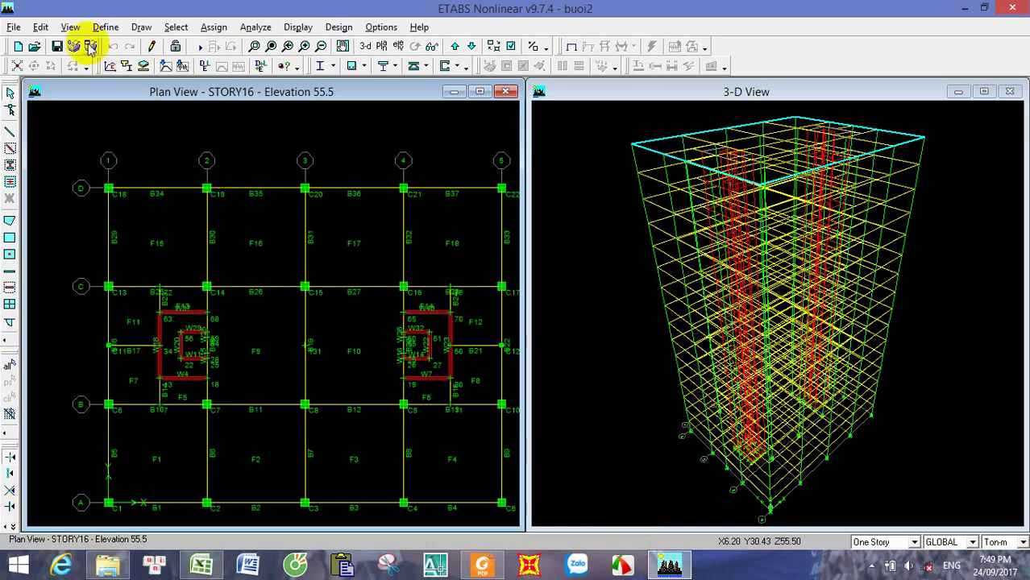
left_click(105, 27)
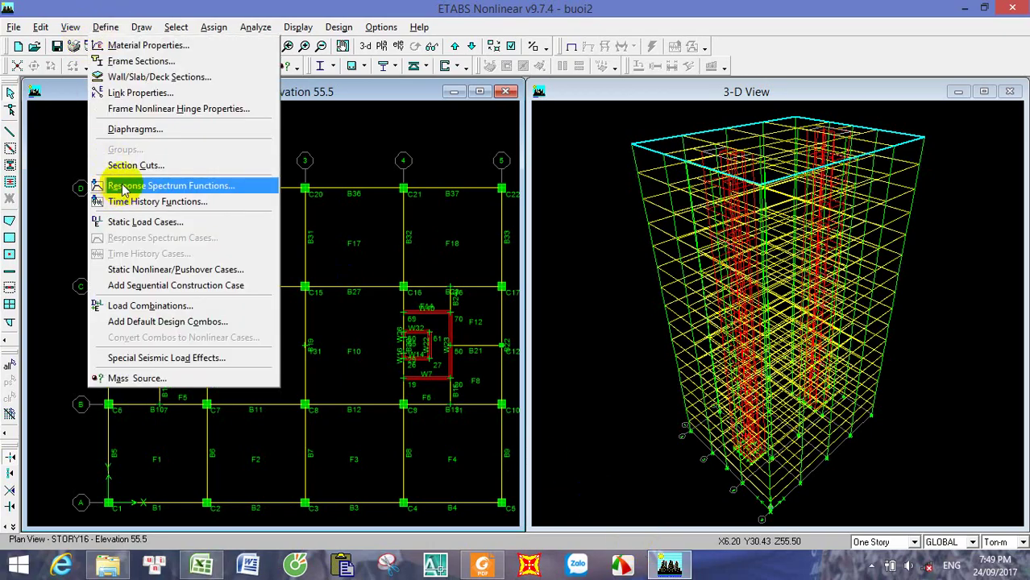
left_click(85, 185)
left_click(528, 243)
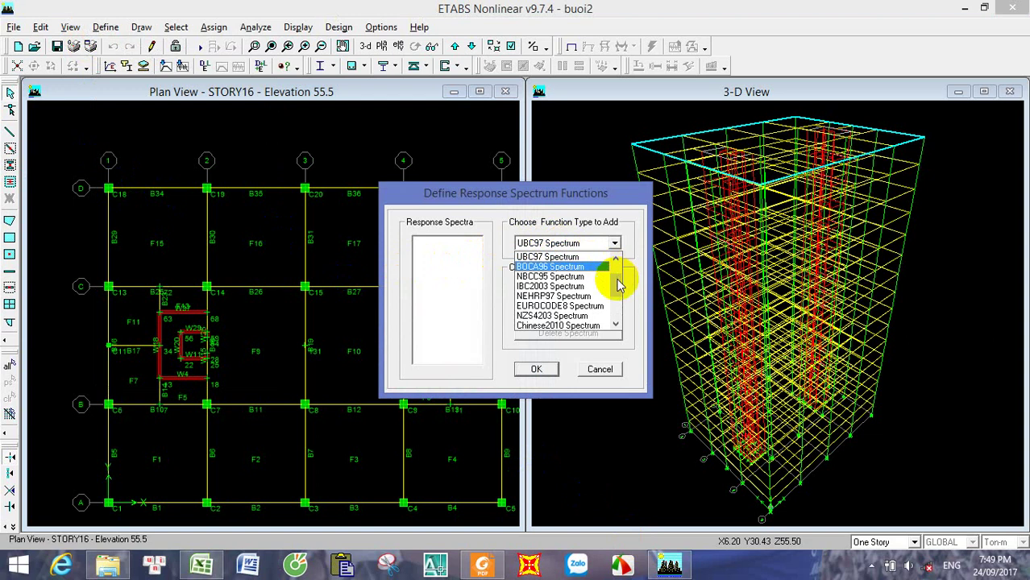
left_click(617, 257)
left_click(594, 256)
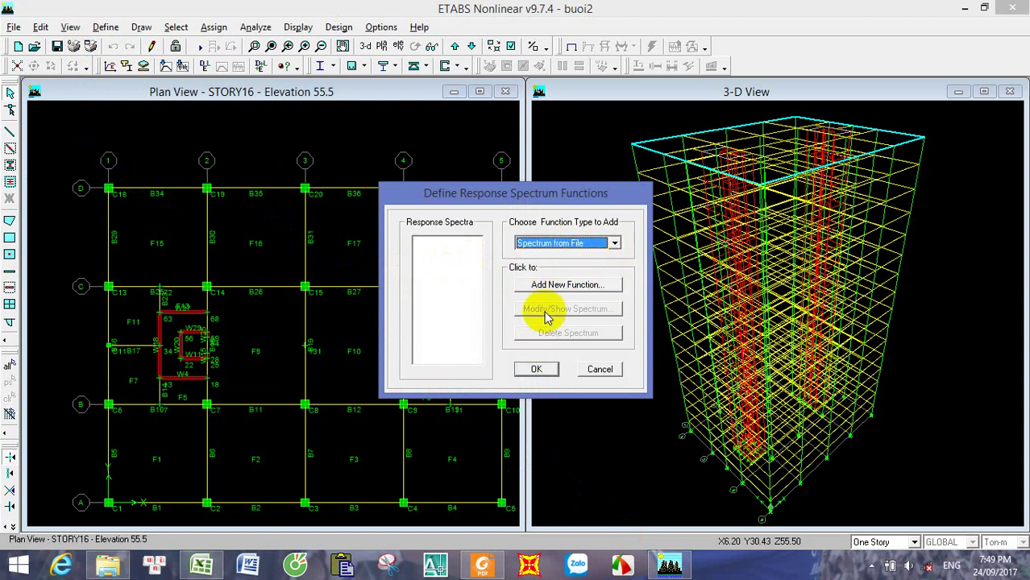
left_click(559, 291)
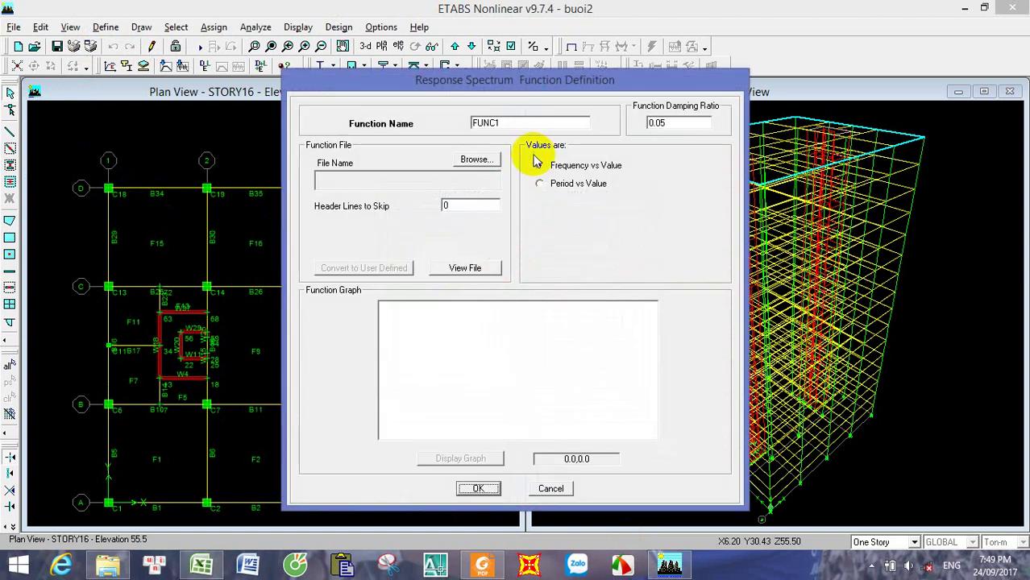
double_click(529, 122)
type("DONGDAT")
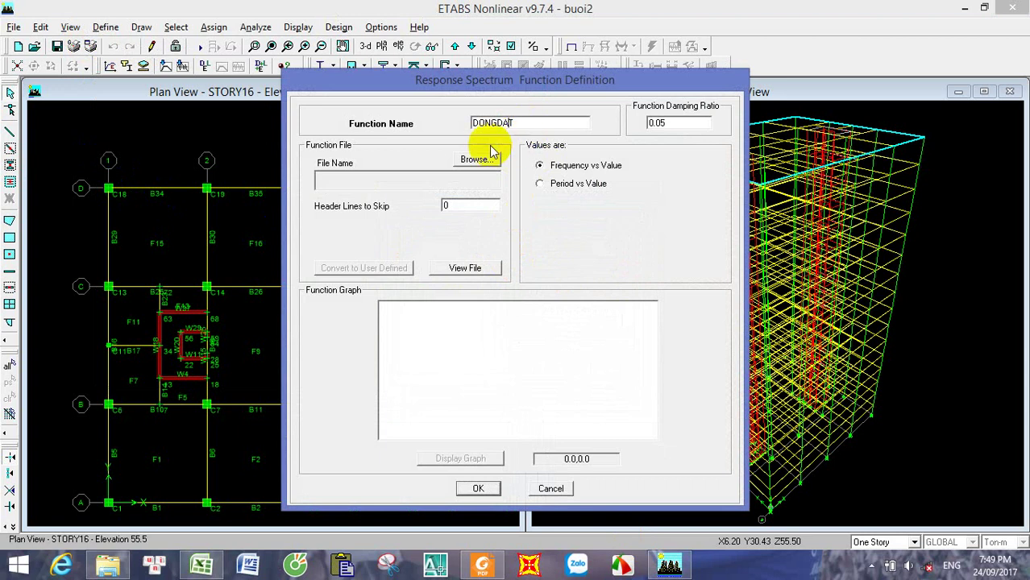
Step: Load dongdat.txt from the desktop as the data file of the DONGDAT function
left_click(476, 159)
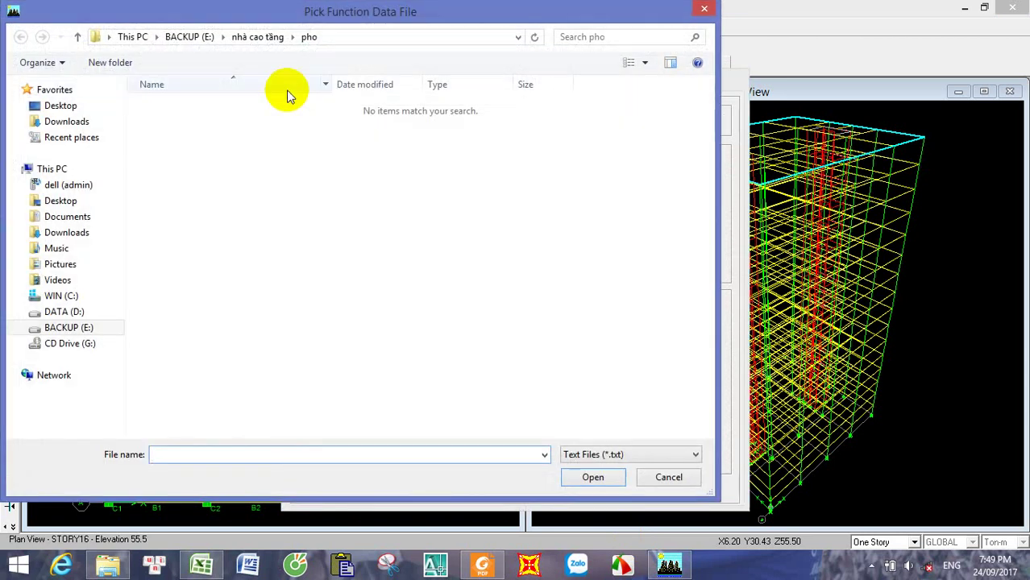
left_click(70, 106)
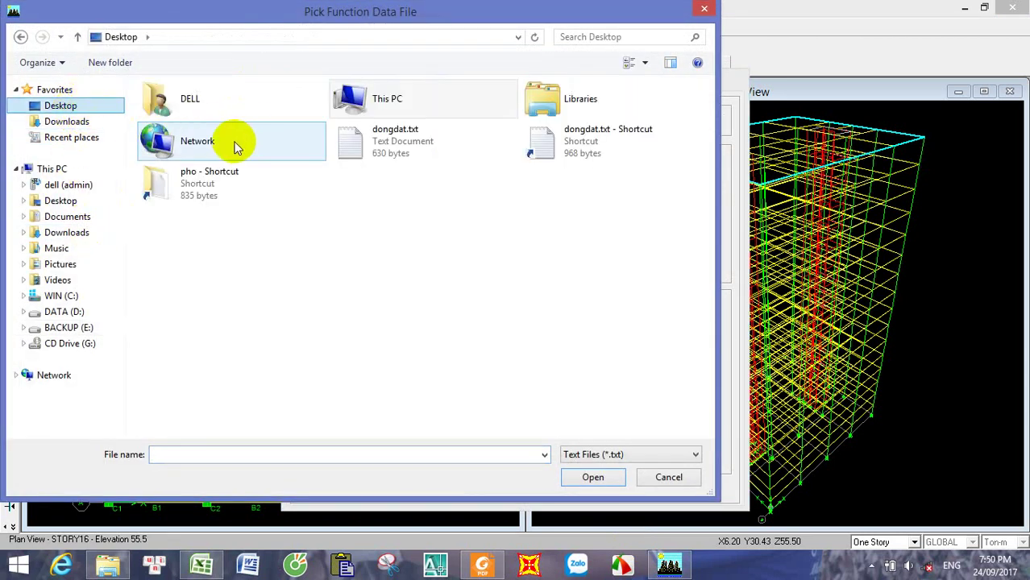
left_click(379, 158)
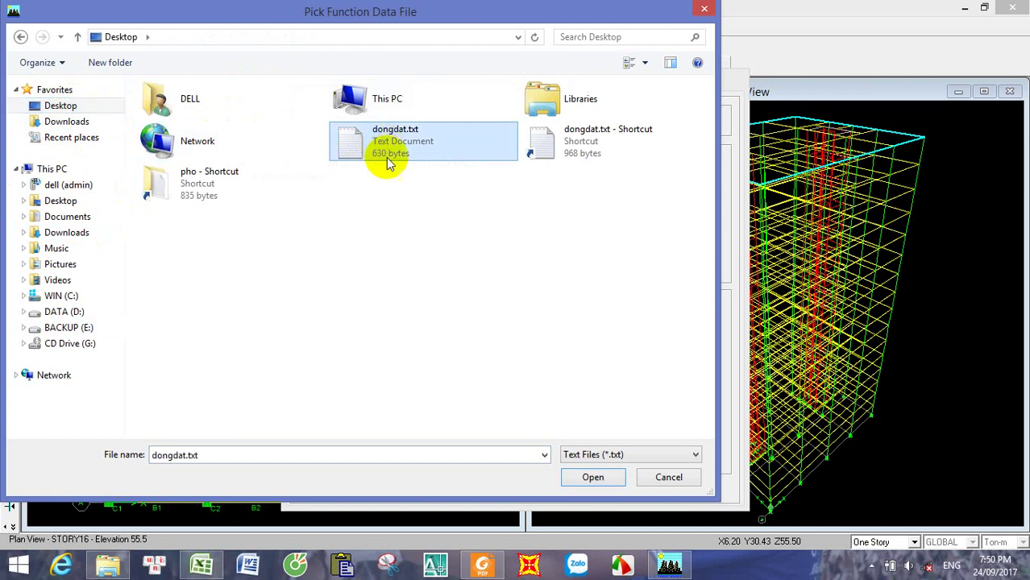
left_click(592, 478)
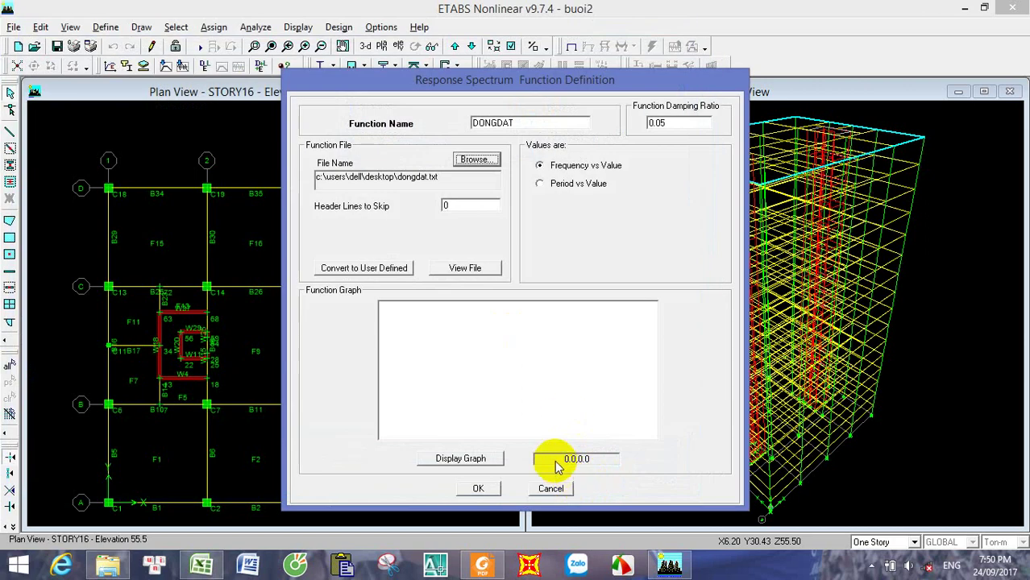
Step: Set the function values to Period vs Value, display the spectrum graph, read a point on its flat tail and accept the function definition
left_click(538, 184)
left_click(460, 454)
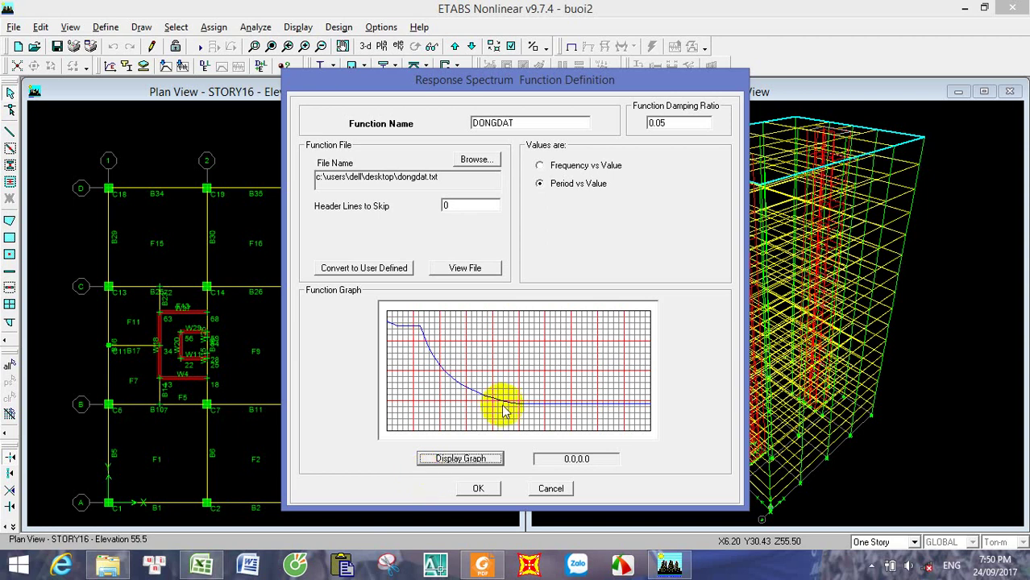
left_click(625, 404)
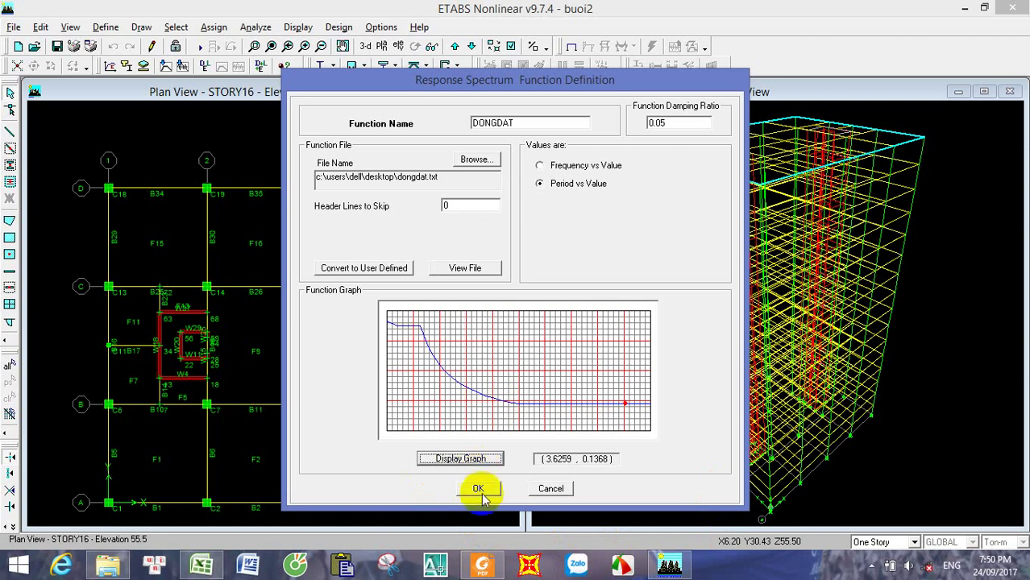
left_click(479, 488)
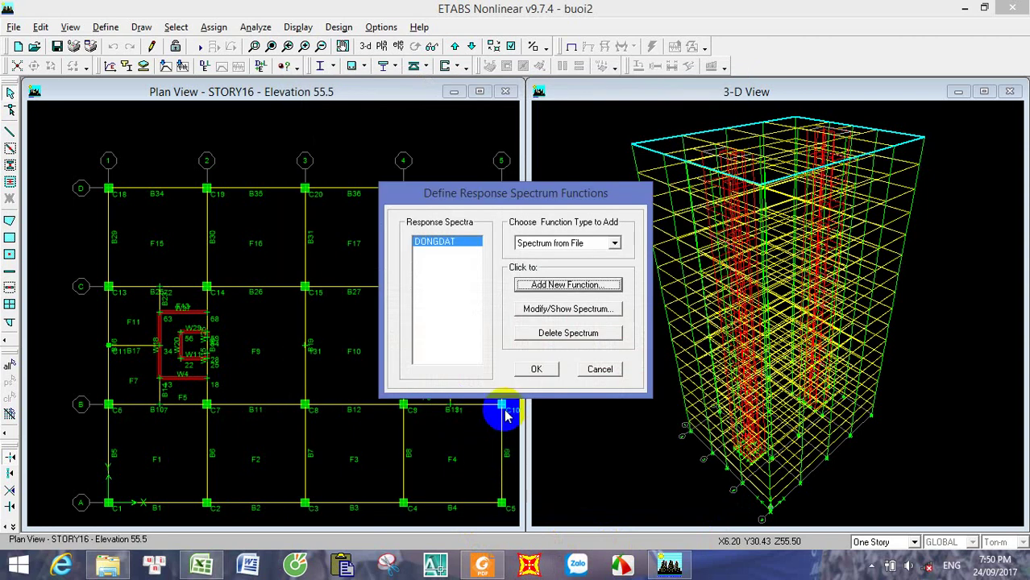
left_click(536, 369)
left_click(137, 109)
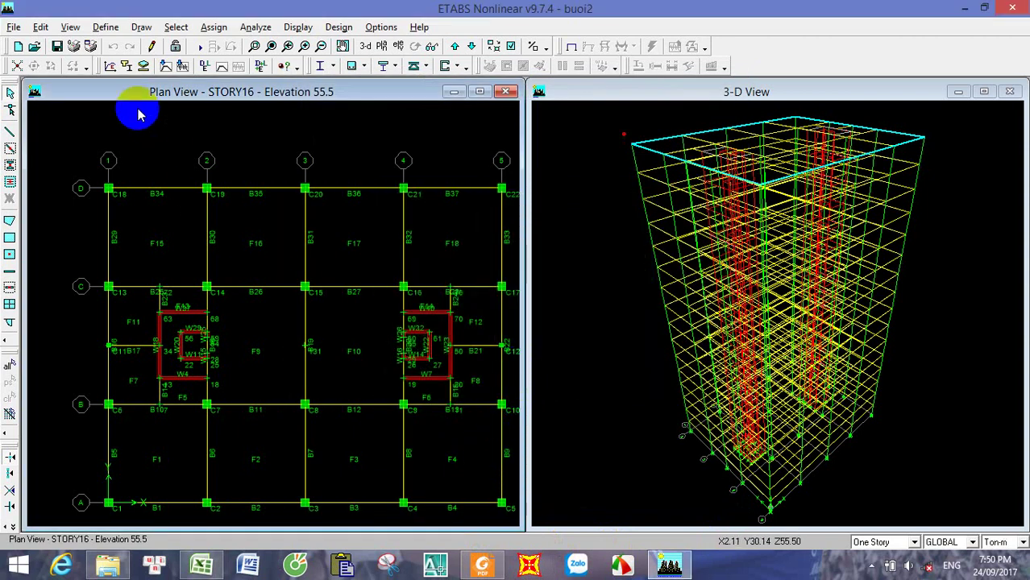